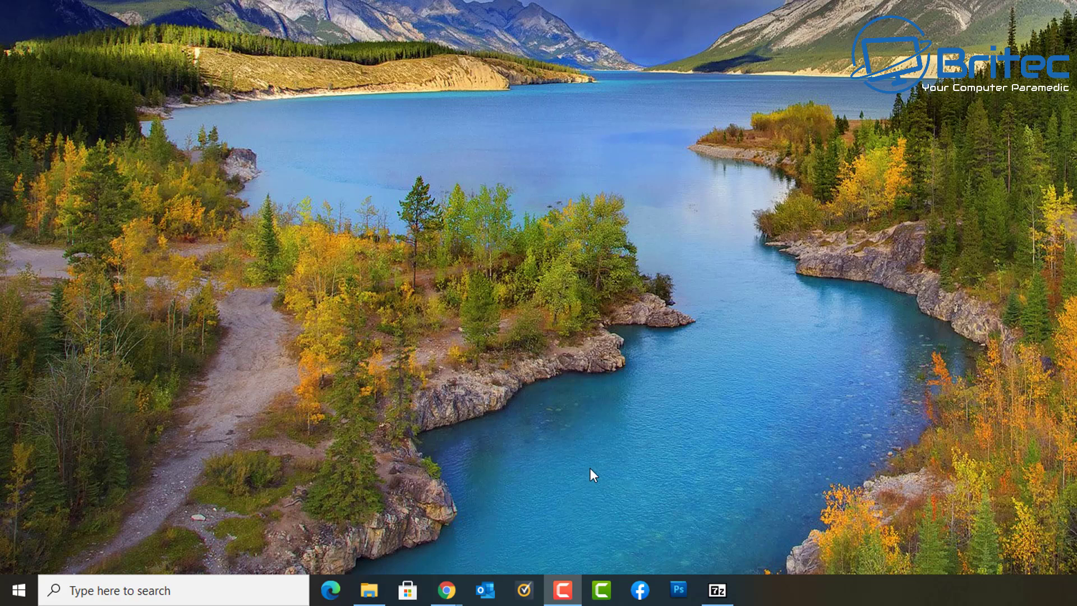
- Open Disk Management, enlarge its window to show all partitions, and select the C: partition on Disk 1
right_click(14, 599)
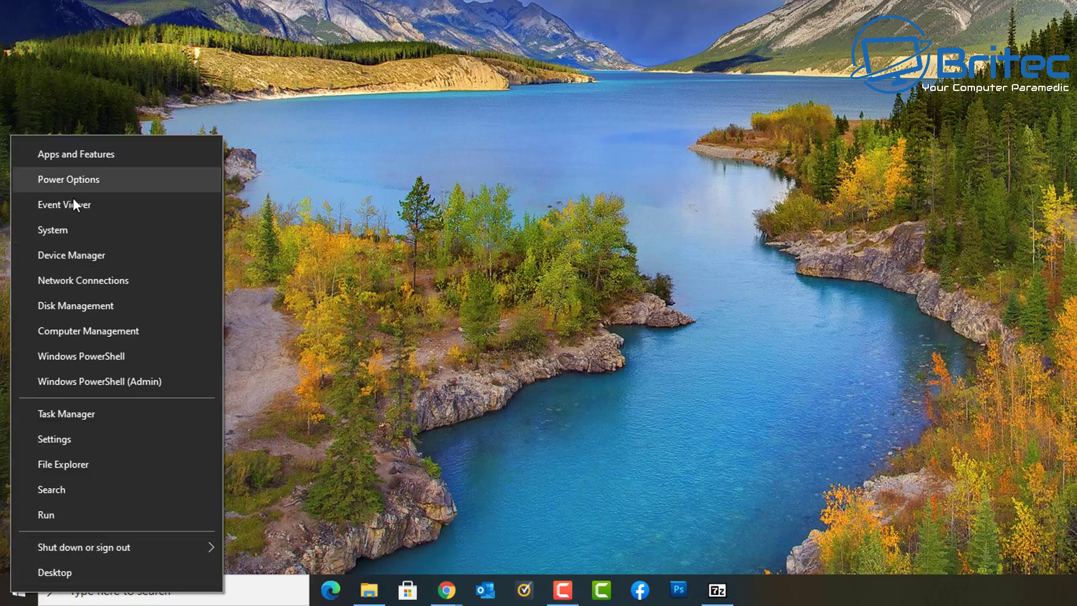
left_click(83, 308)
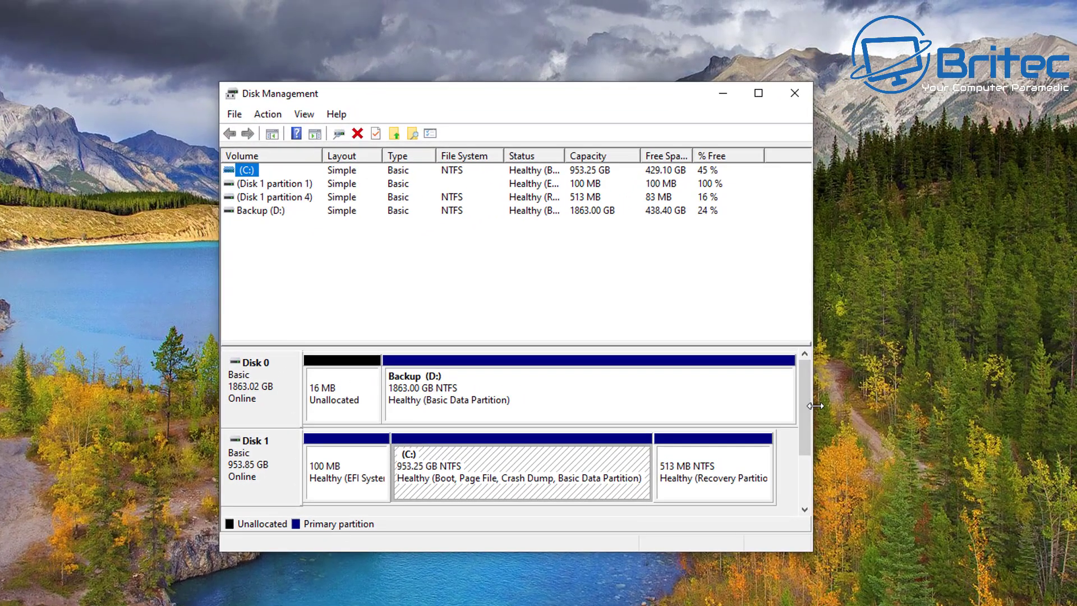
left_click_drag(815, 406, 1076, 405)
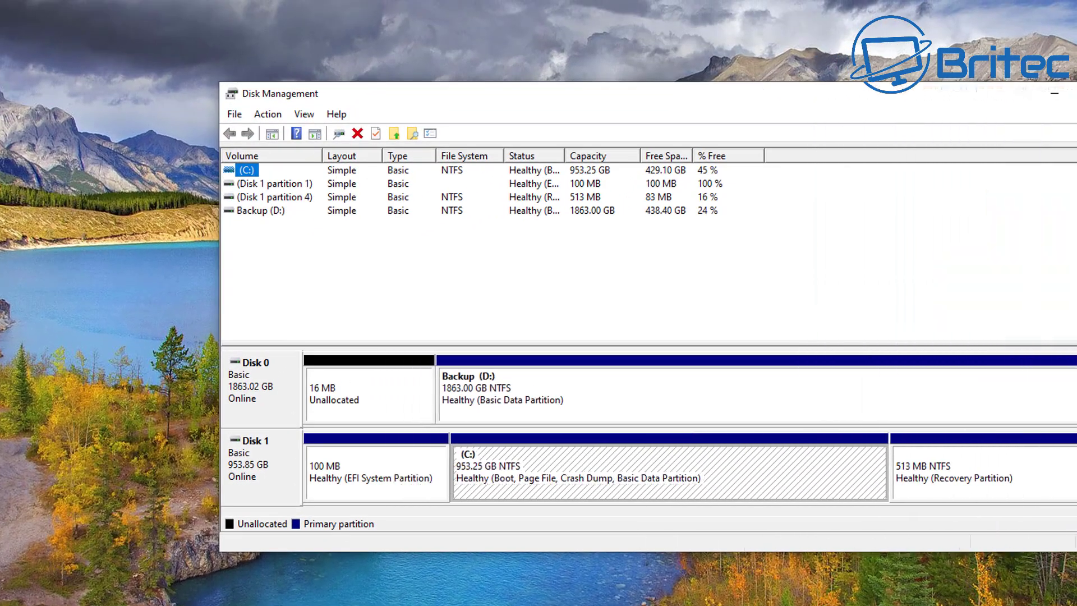
left_click_drag(758, 100, 640, 87)
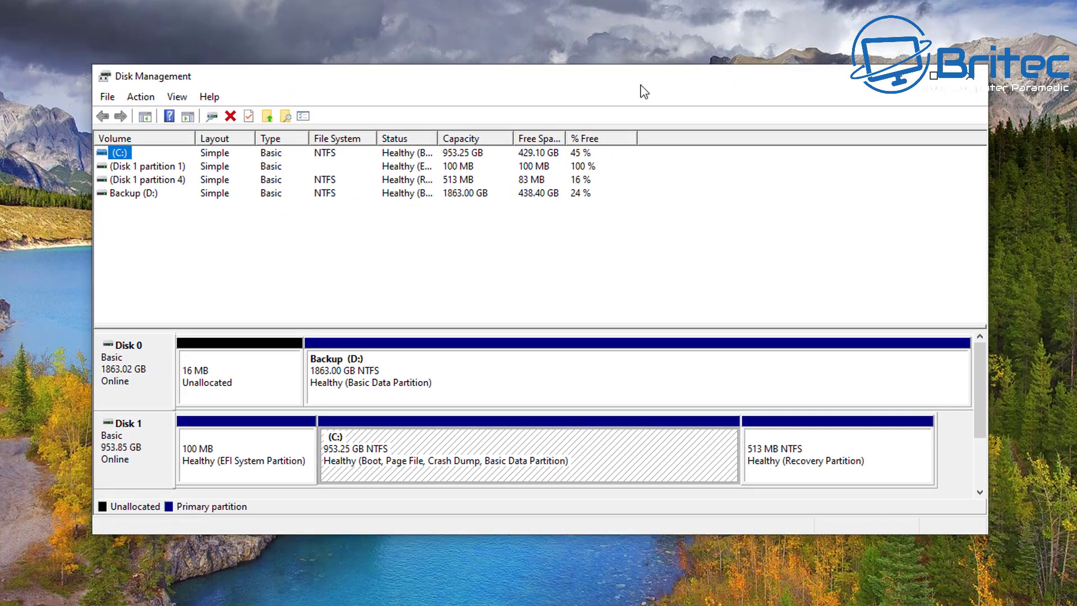
left_click_drag(500, 540, 499, 581)
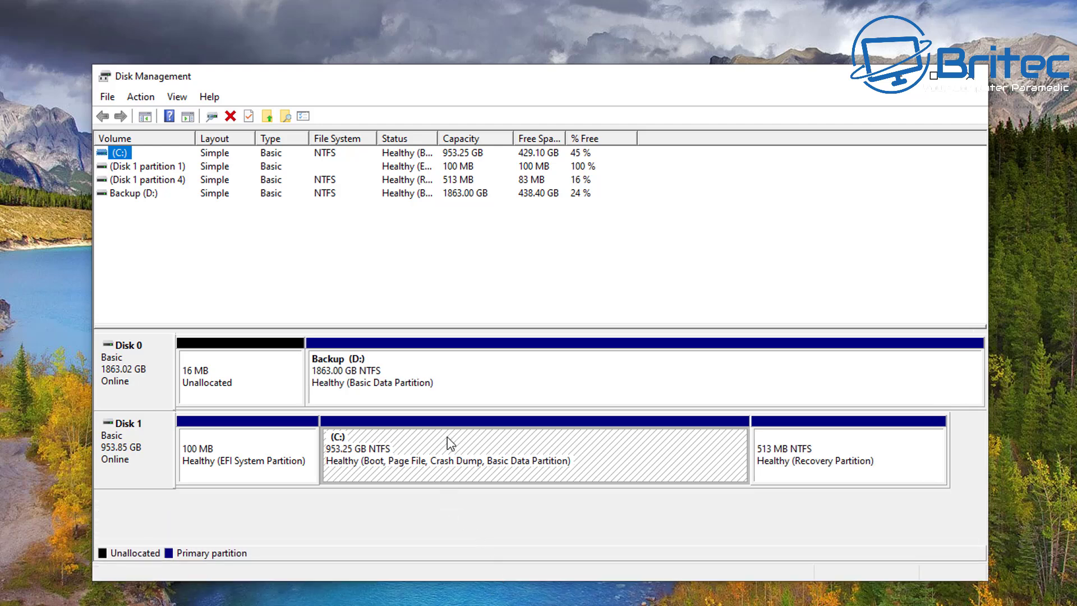
left_click(390, 457)
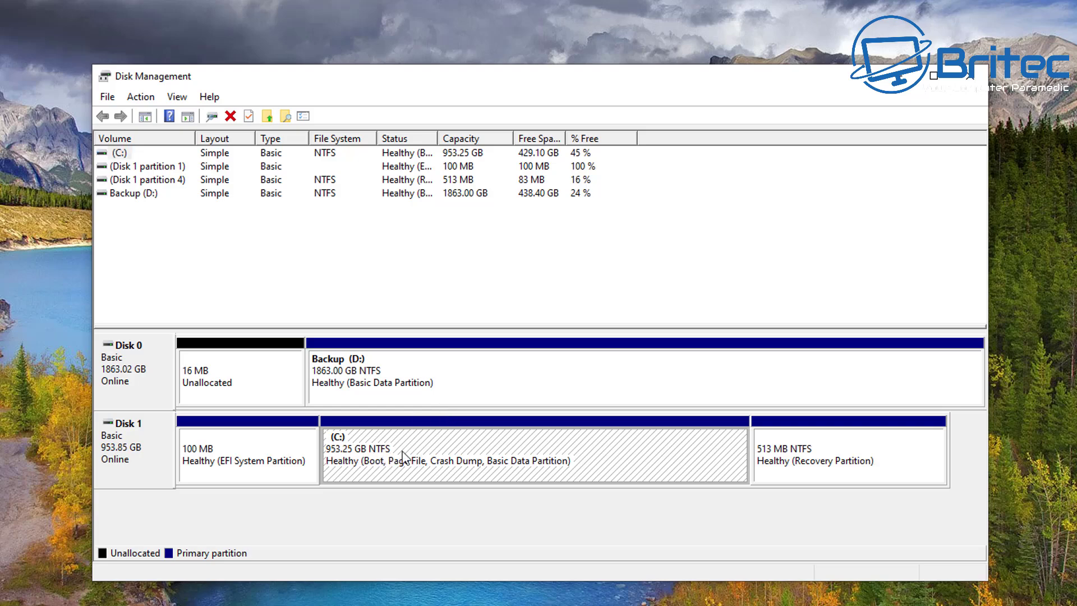
- Examine the drives listed under This PC in File Explorer, and close the window
right_click(124, 605)
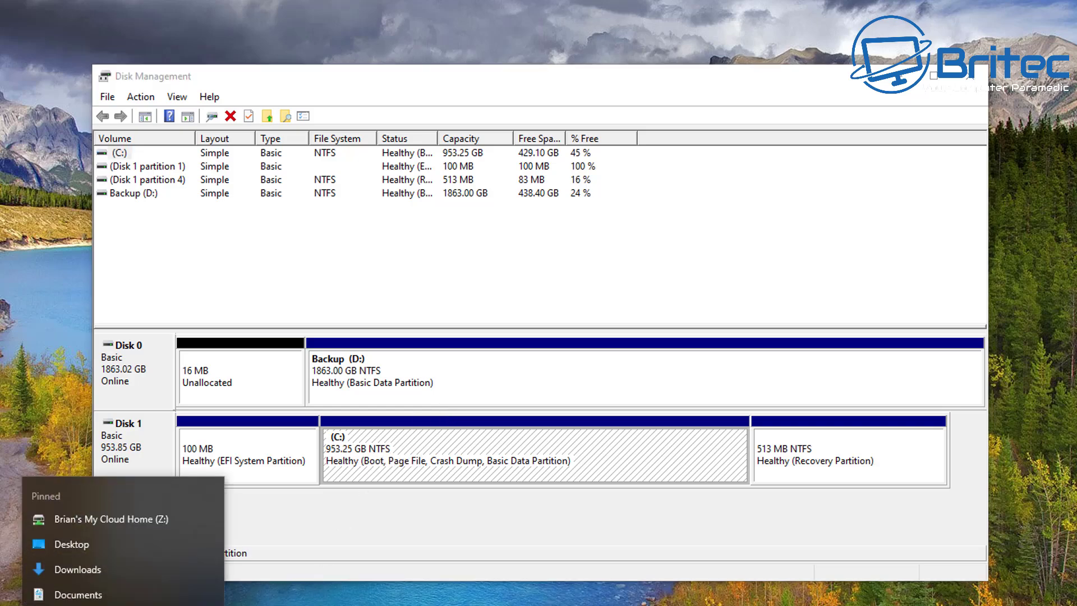
left_click(123, 601)
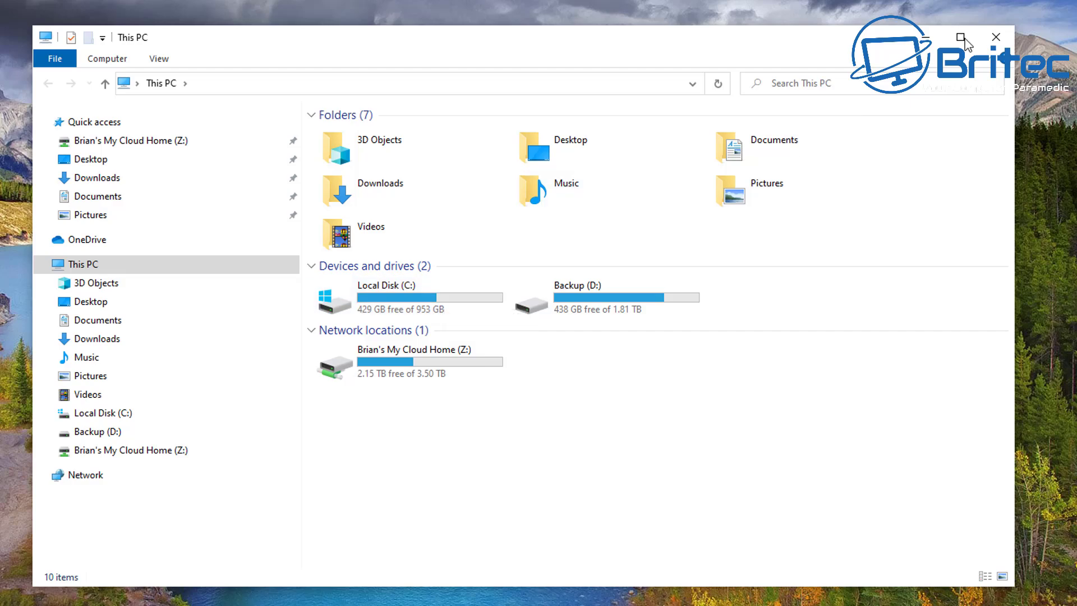
left_click(994, 46)
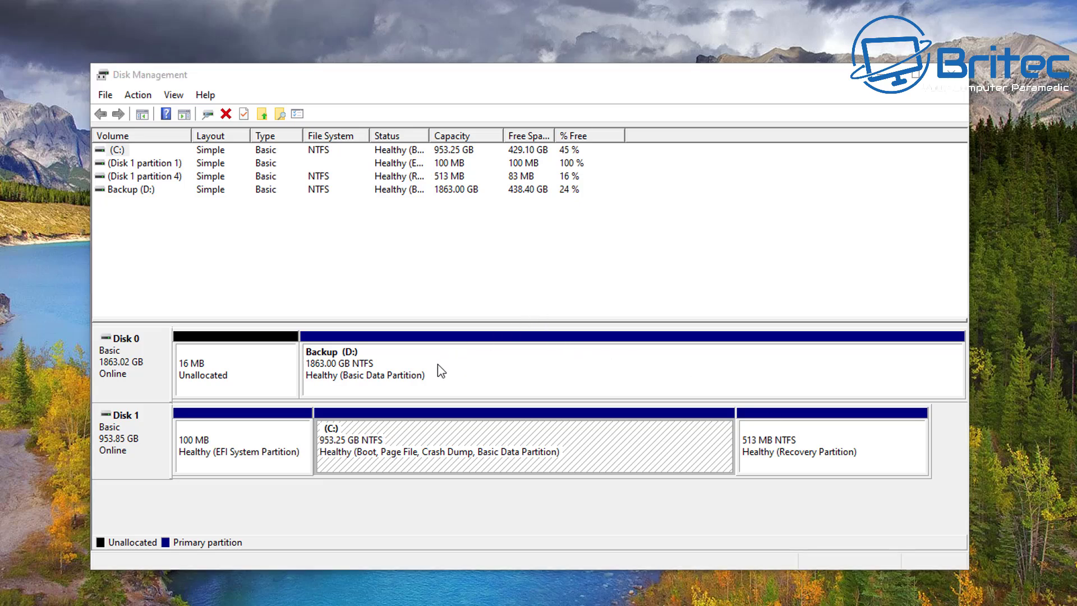
- Shrink the C: volume on Disk 1 by 15000 MB
left_click(413, 443)
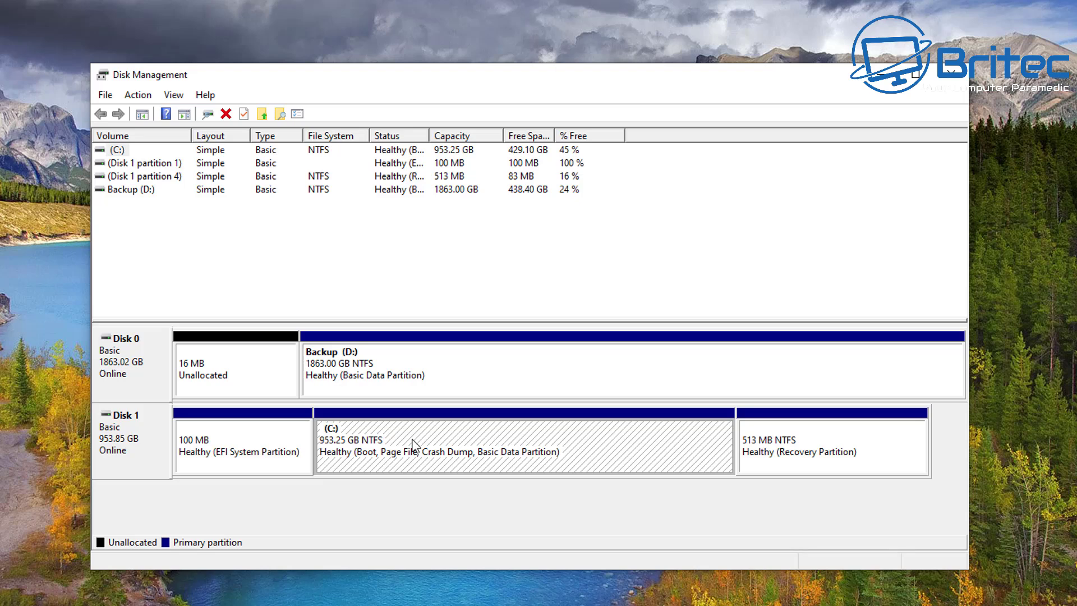
right_click(413, 440)
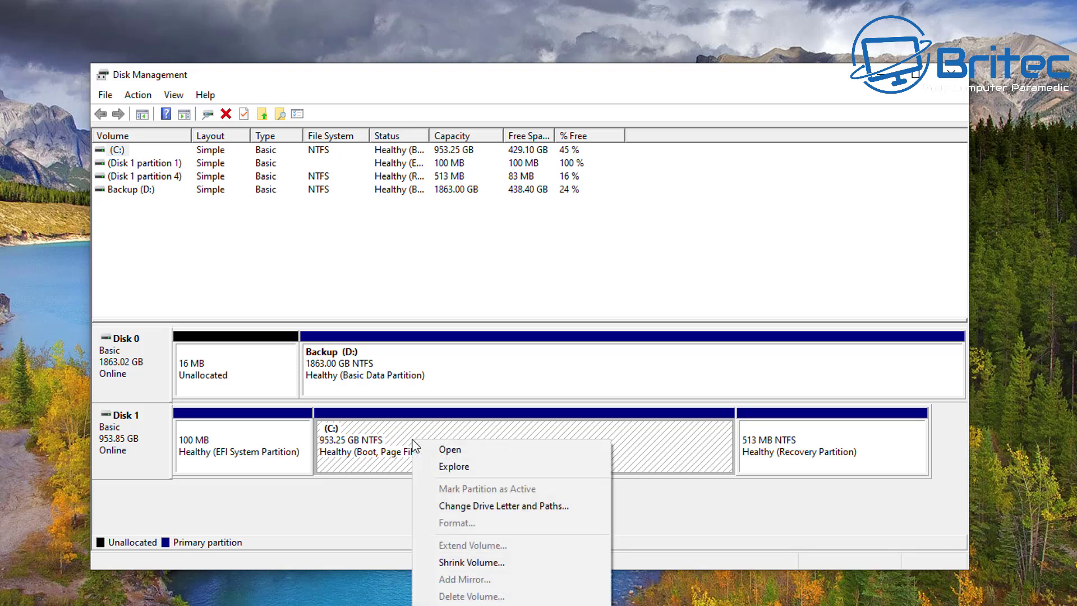
left_click(472, 563)
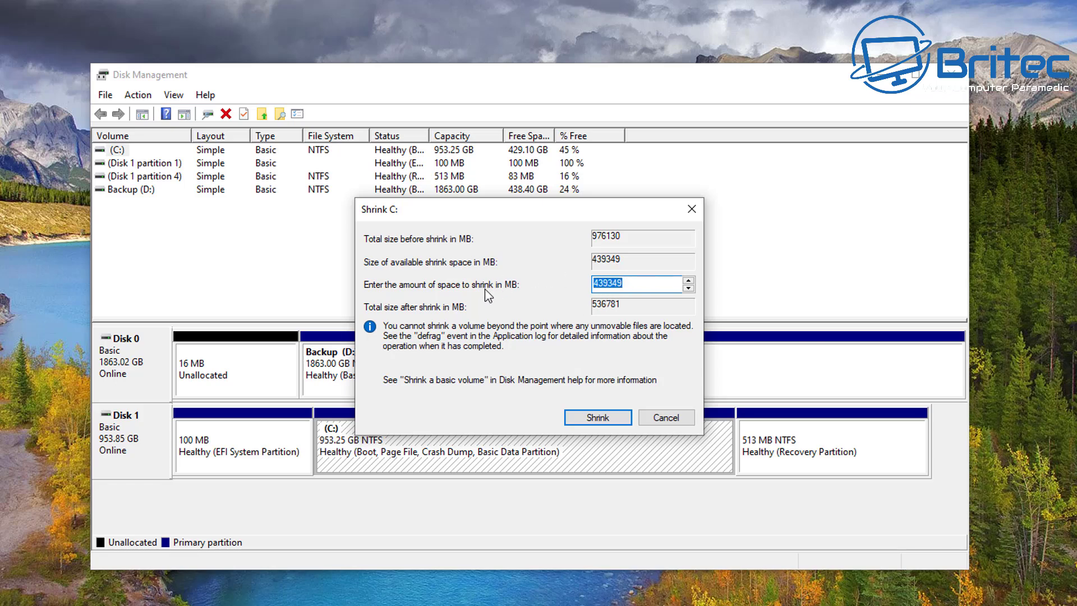
type("15000")
left_click(600, 420)
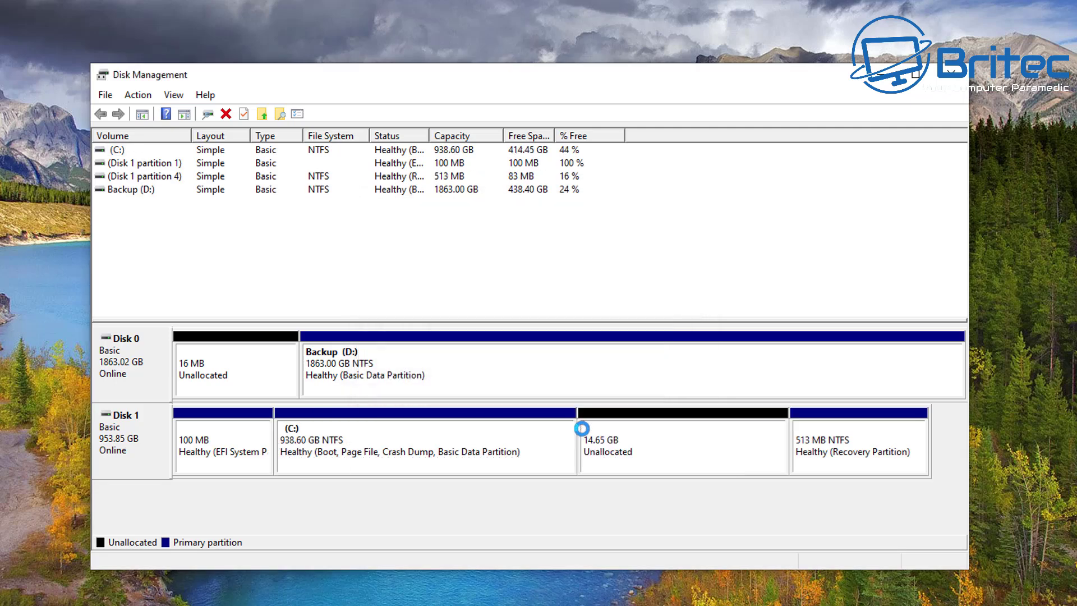
- Start a new simple volume on Disk 1's unallocated space, using the full 14999 MB
left_click(637, 452)
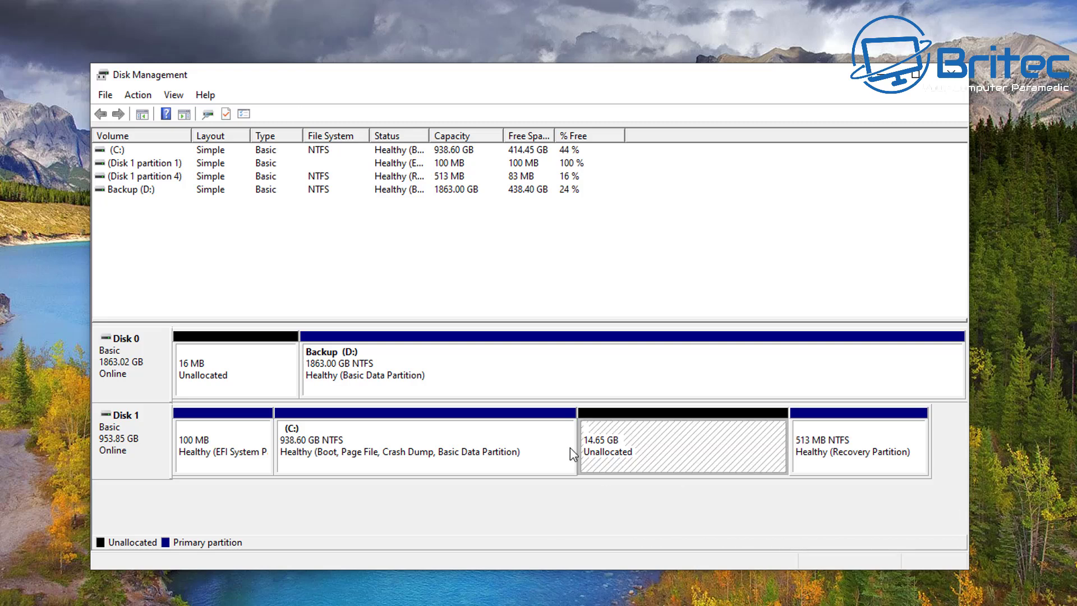
right_click(633, 453)
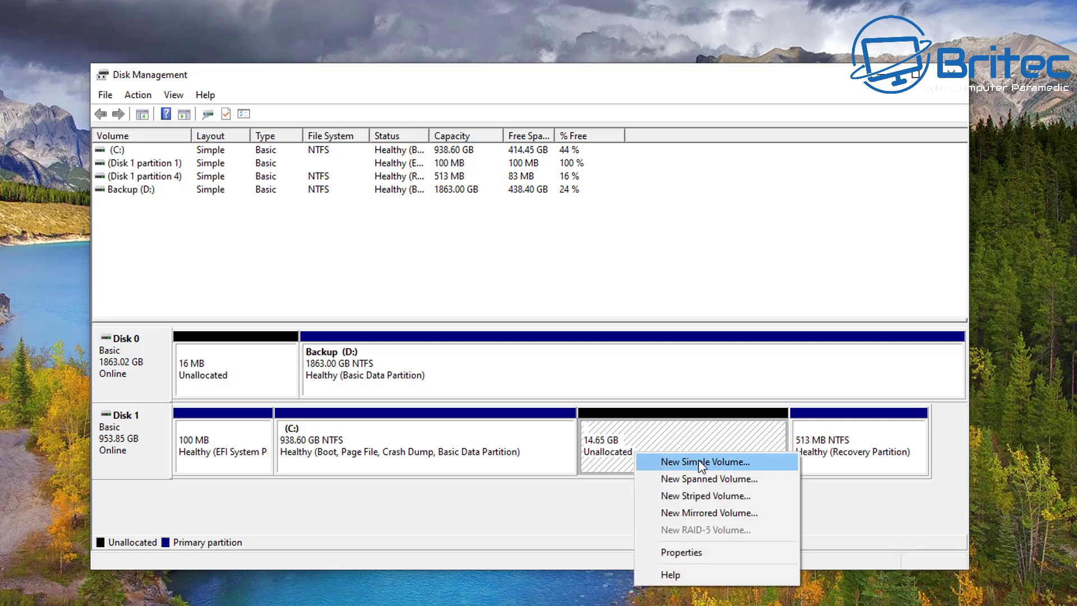
left_click(698, 461)
left_click_drag(465, 193, 574, 185)
left_click(601, 454)
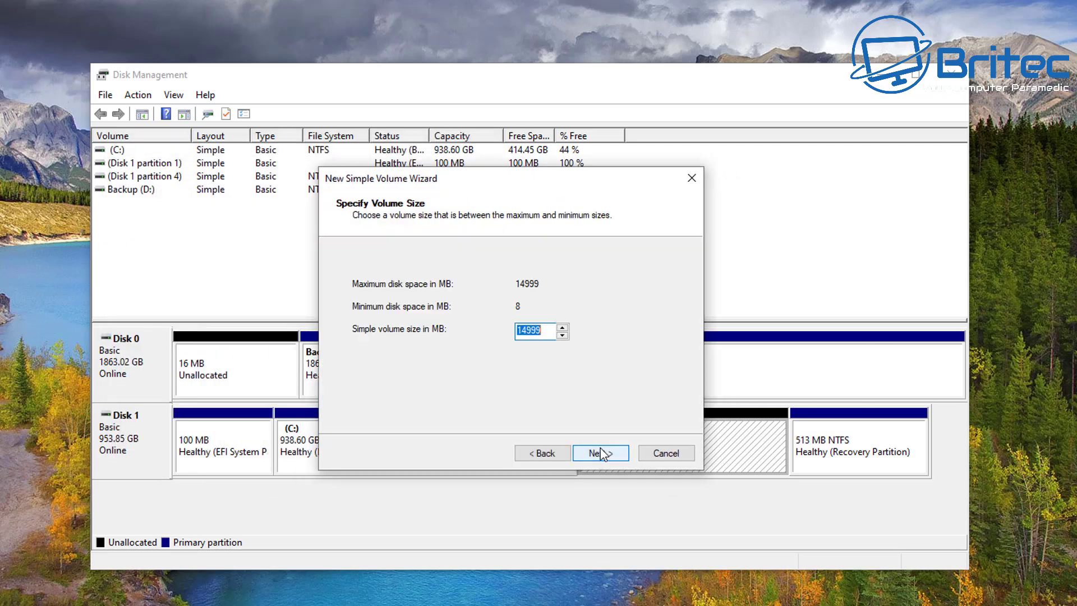
left_click(600, 454)
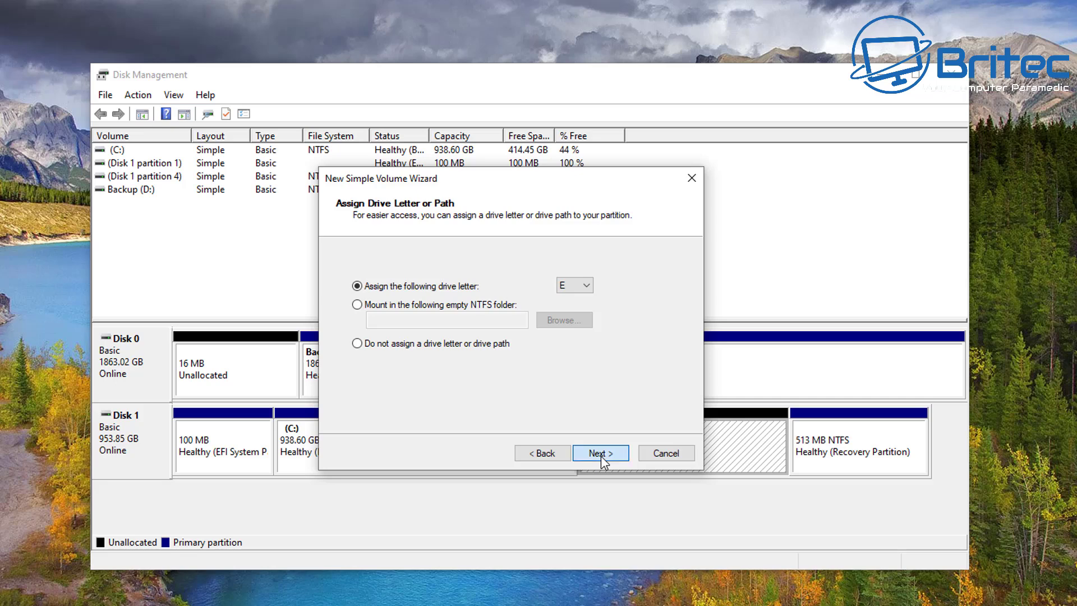
- Assign drive letter Z to the new volume, label it Network PXE Boot with NTFS quick format, and finish the wizard
left_click(586, 285)
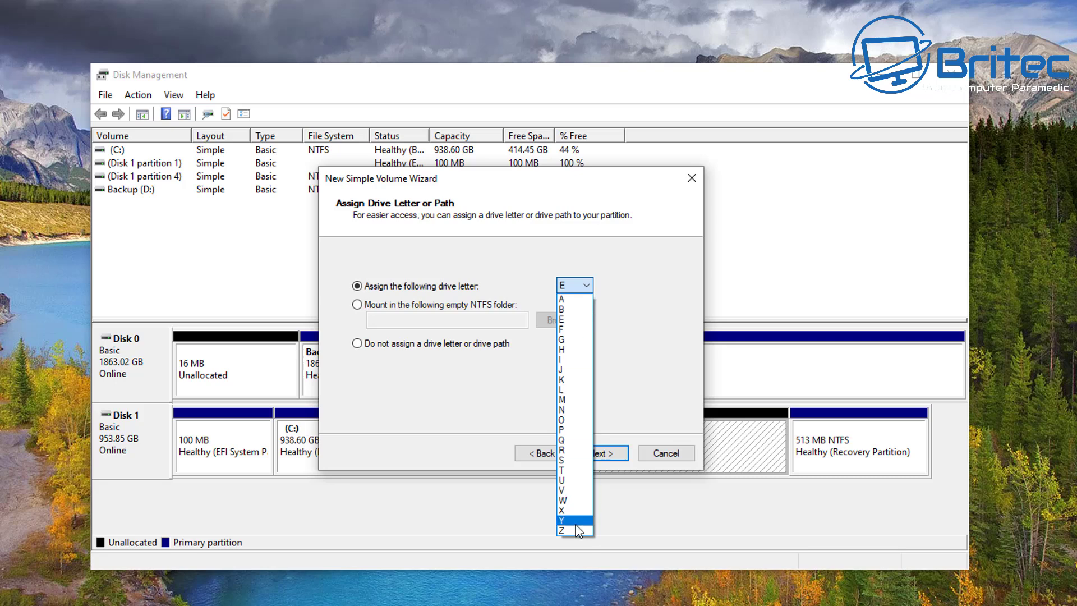
left_click(576, 529)
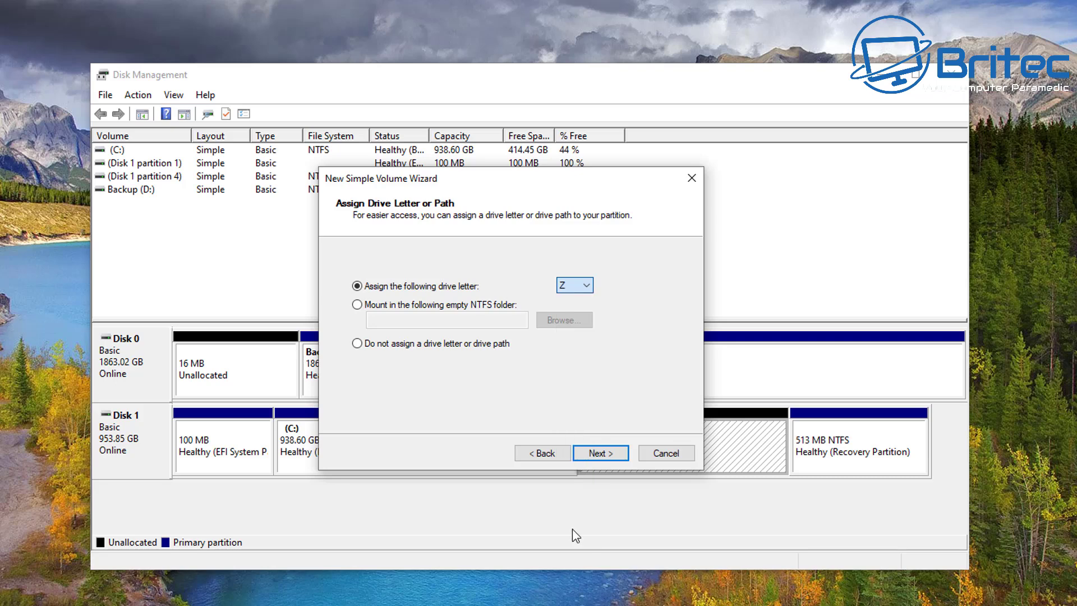
left_click(598, 452)
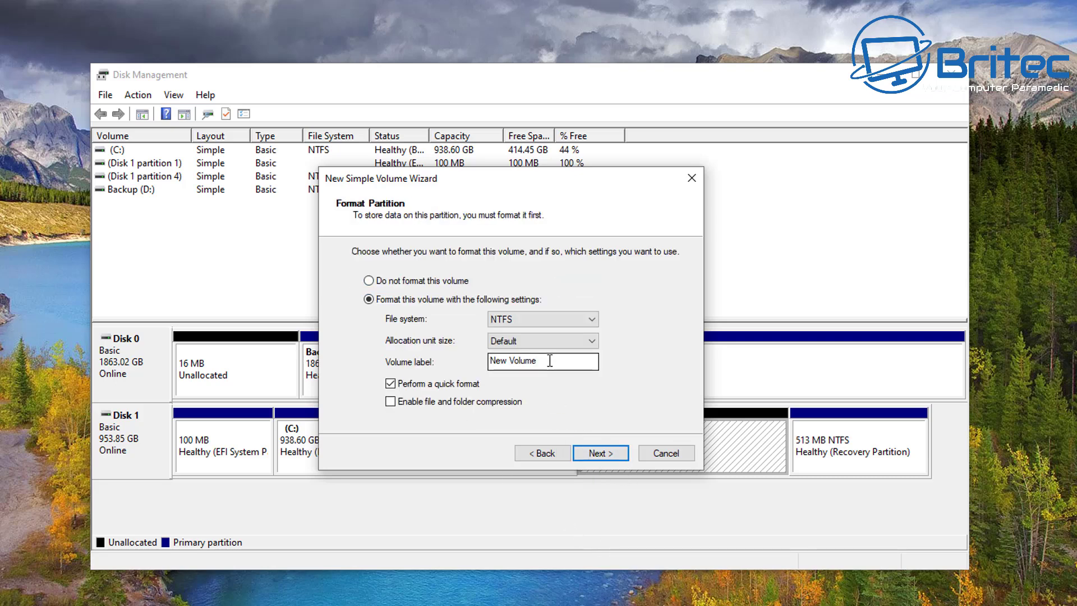
type("N")
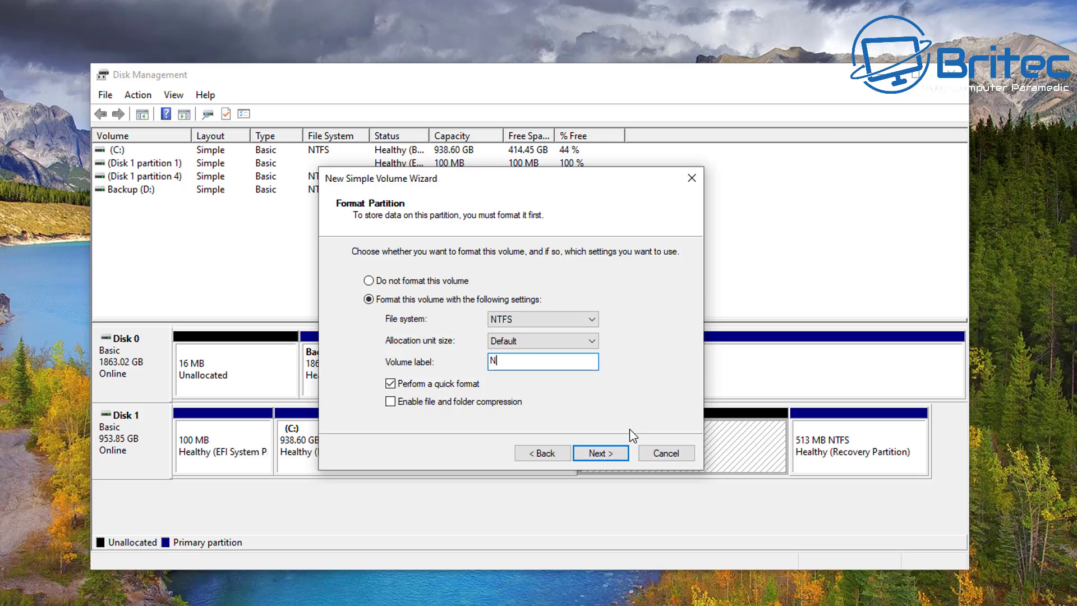
type("etwork PXE Boot")
left_click(600, 453)
left_click(600, 453)
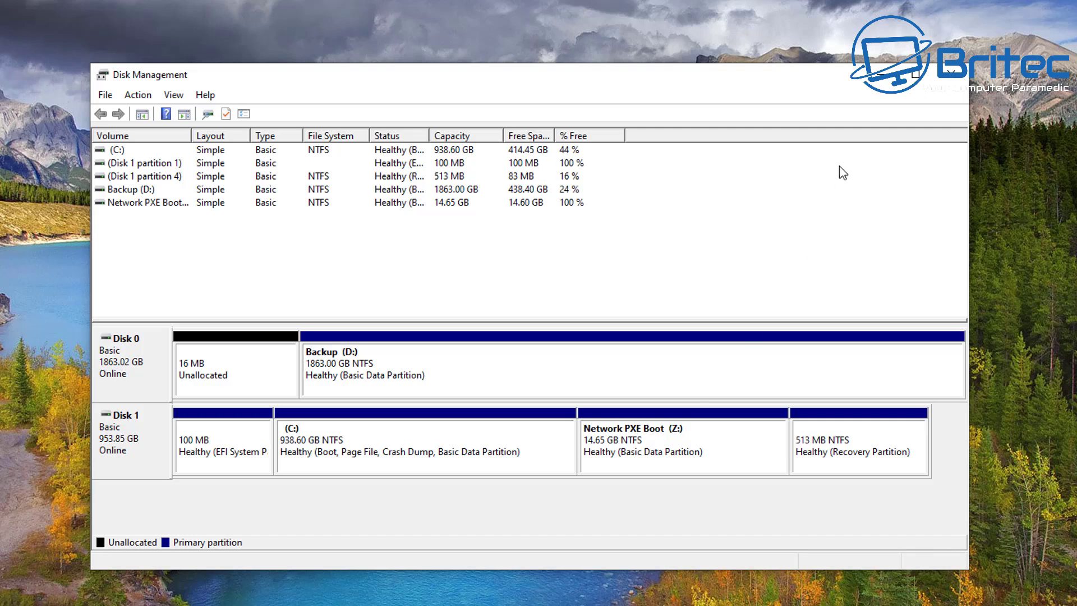
- Close Disk Management and check the drives shown under This PC in File Explorer
left_click(956, 73)
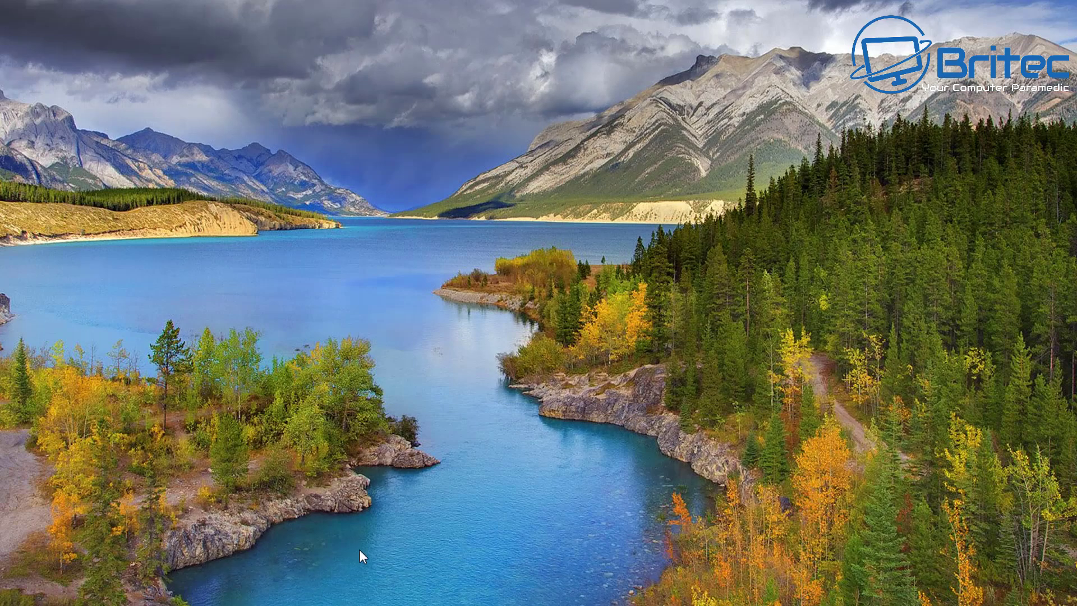
key("super+e")
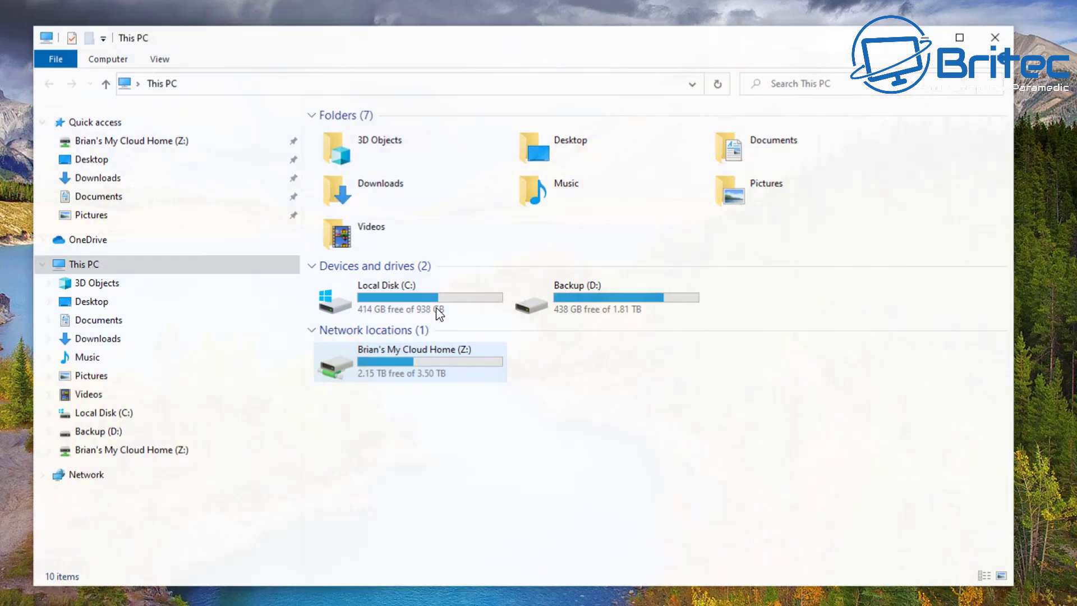
mouse_move(471, 376)
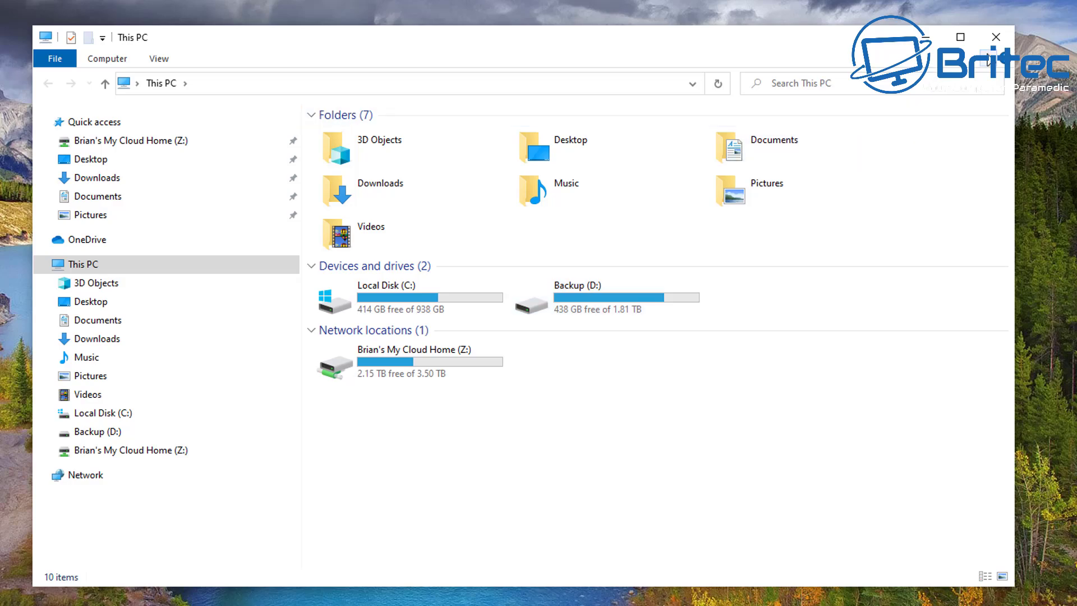
left_click(997, 37)
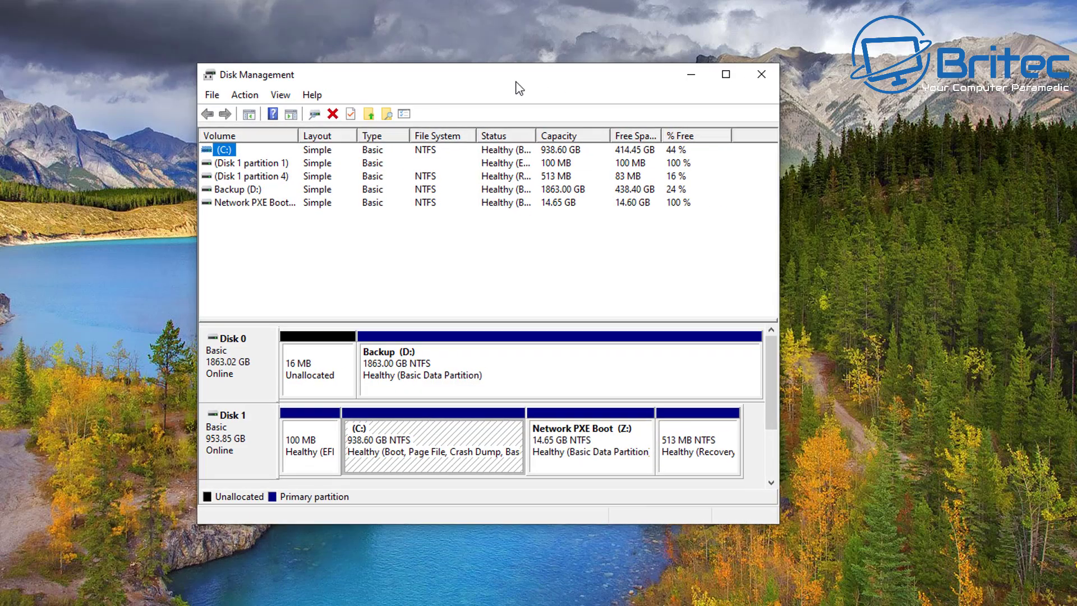
- Change the Network PXE Boot partition's drive letter to X in Disk Management, and close the open windows
left_click_drag(773, 492, 1076, 582)
left_click_drag(792, 81, 651, 48)
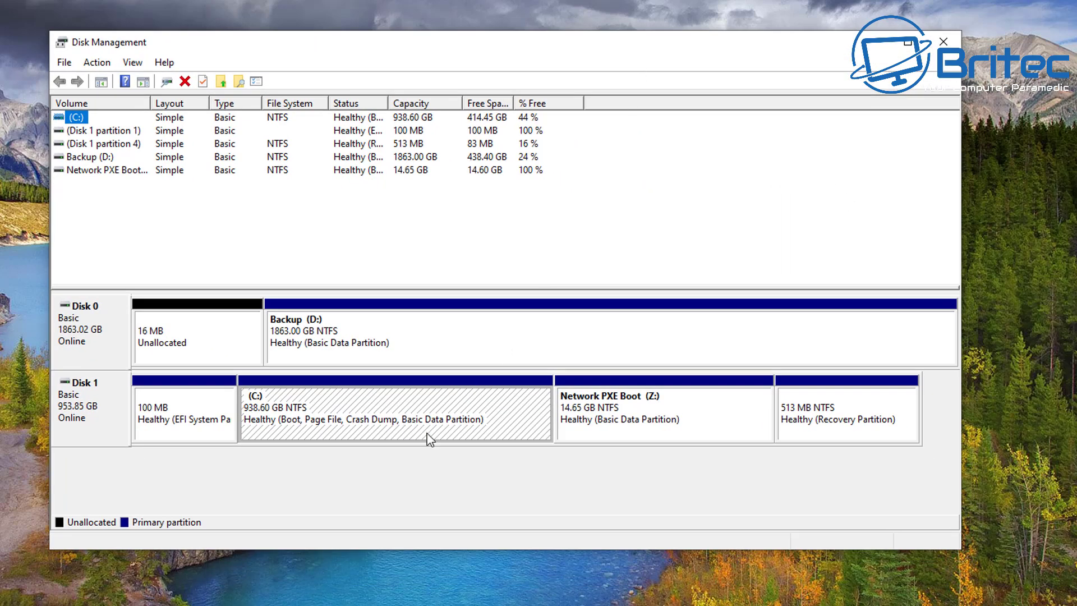
left_click(639, 425)
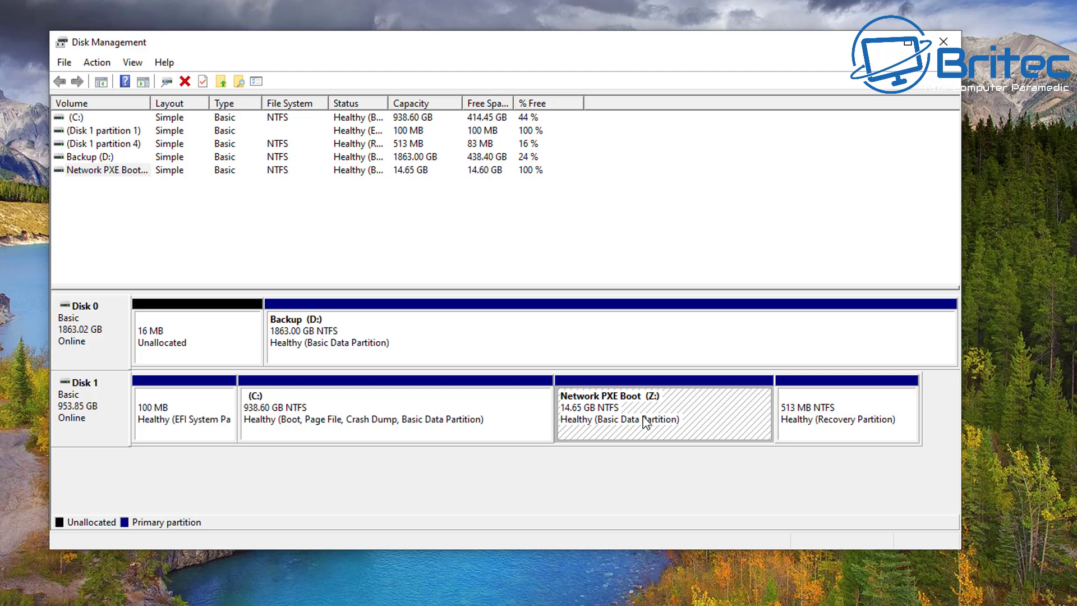
right_click(643, 418)
left_click(722, 486)
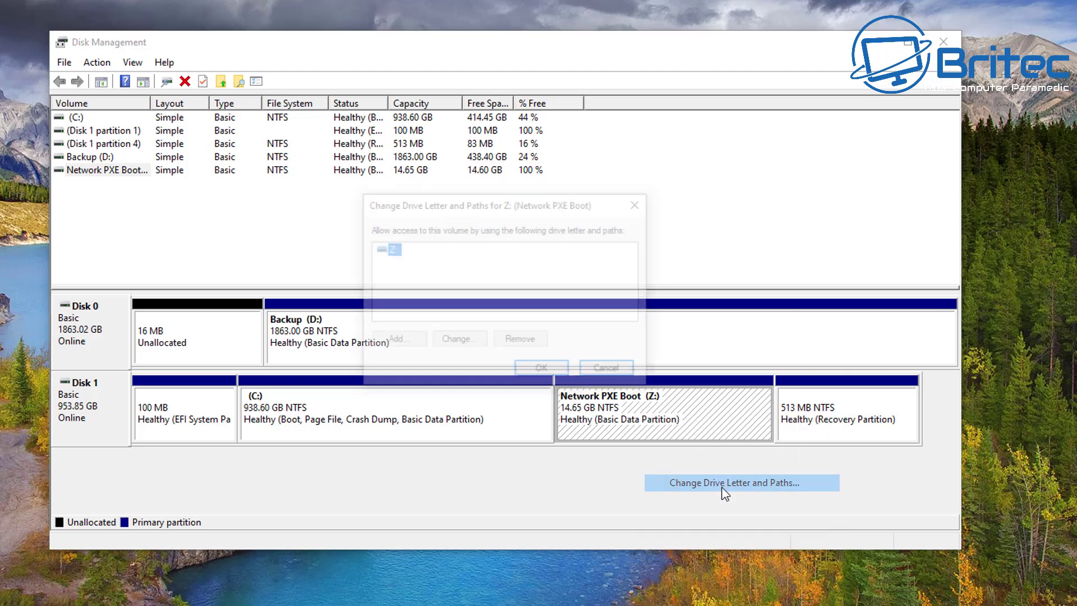
left_click_drag(454, 205, 523, 237)
left_click(521, 369)
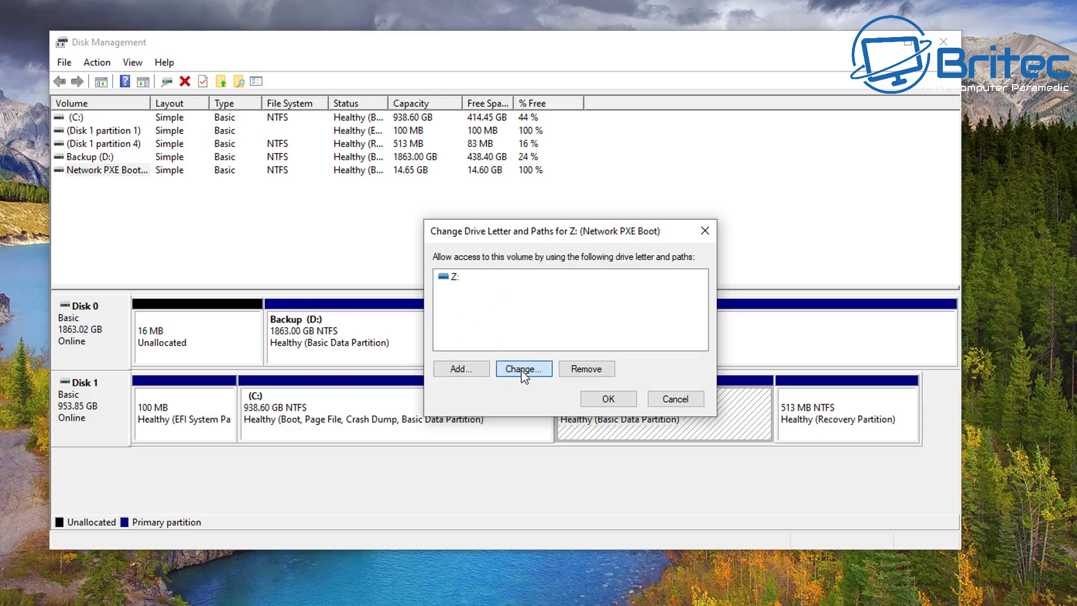
left_click(701, 303)
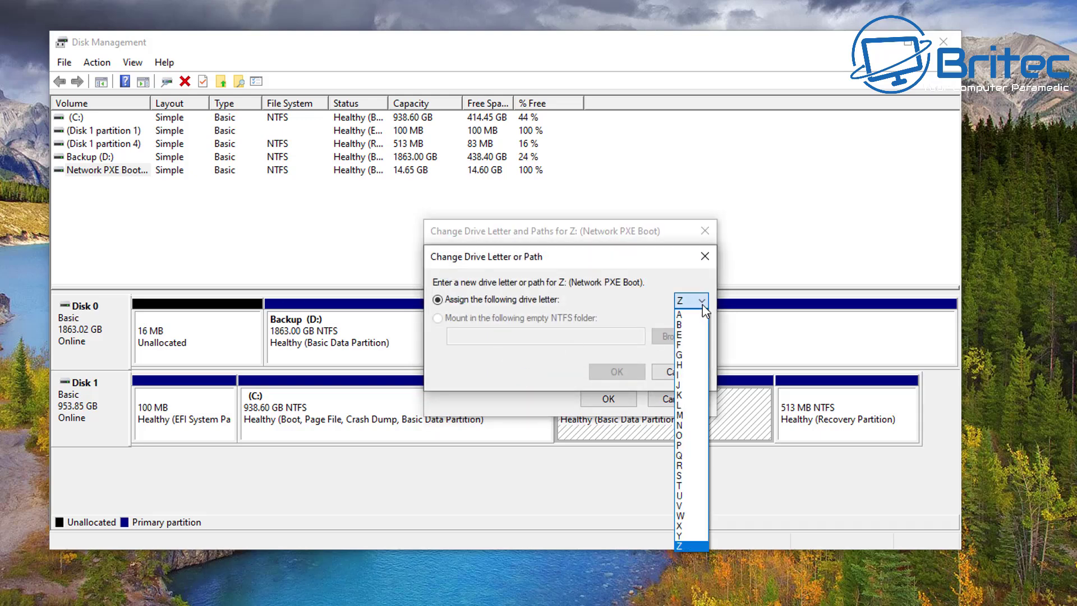
left_click(680, 526)
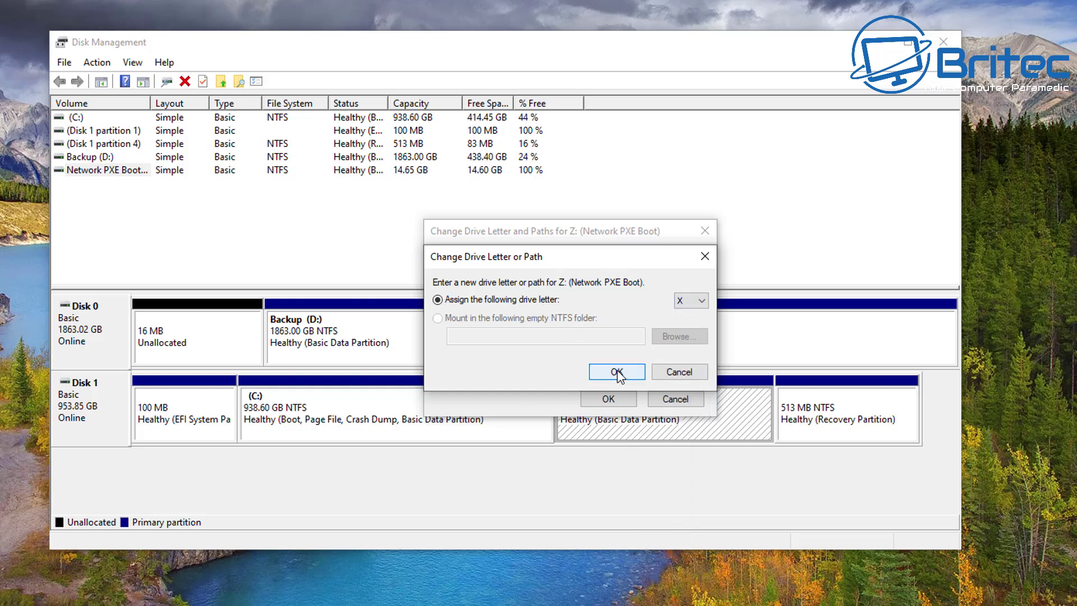
left_click(617, 372)
left_click(560, 372)
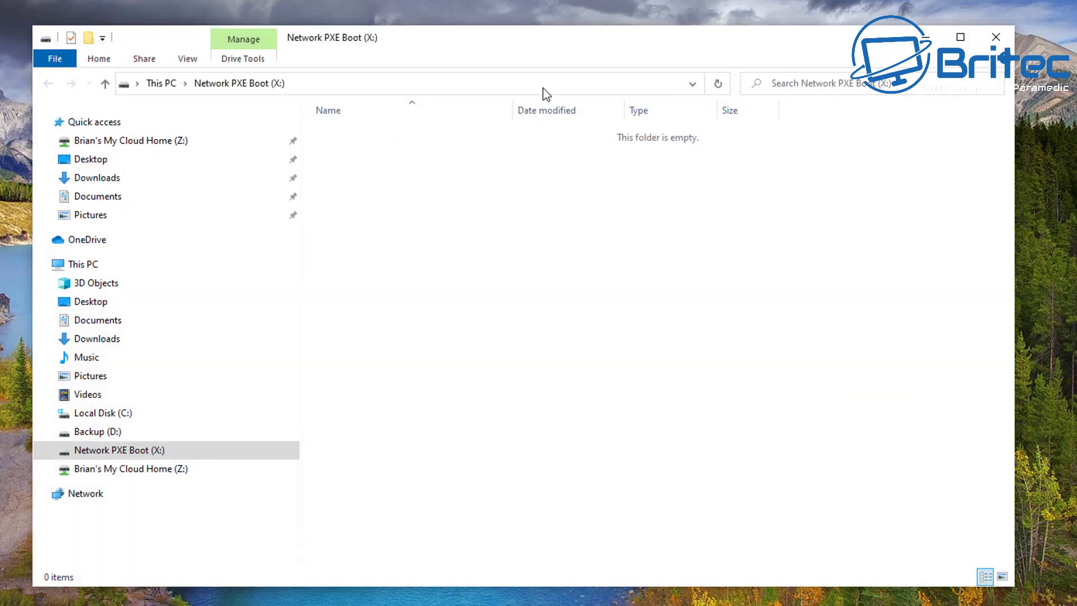
left_click(996, 37)
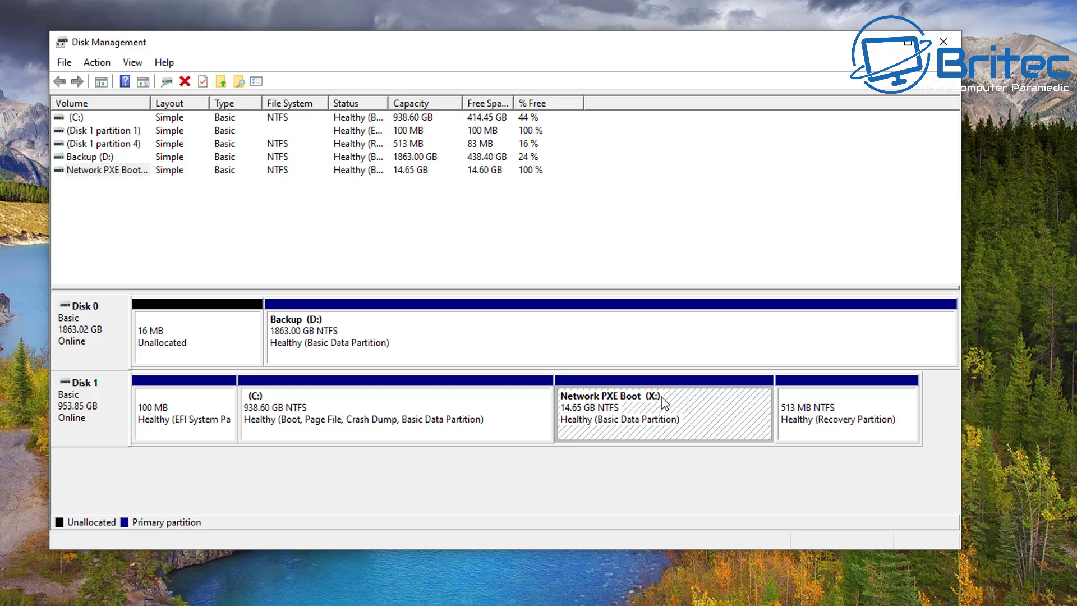
left_click(943, 42)
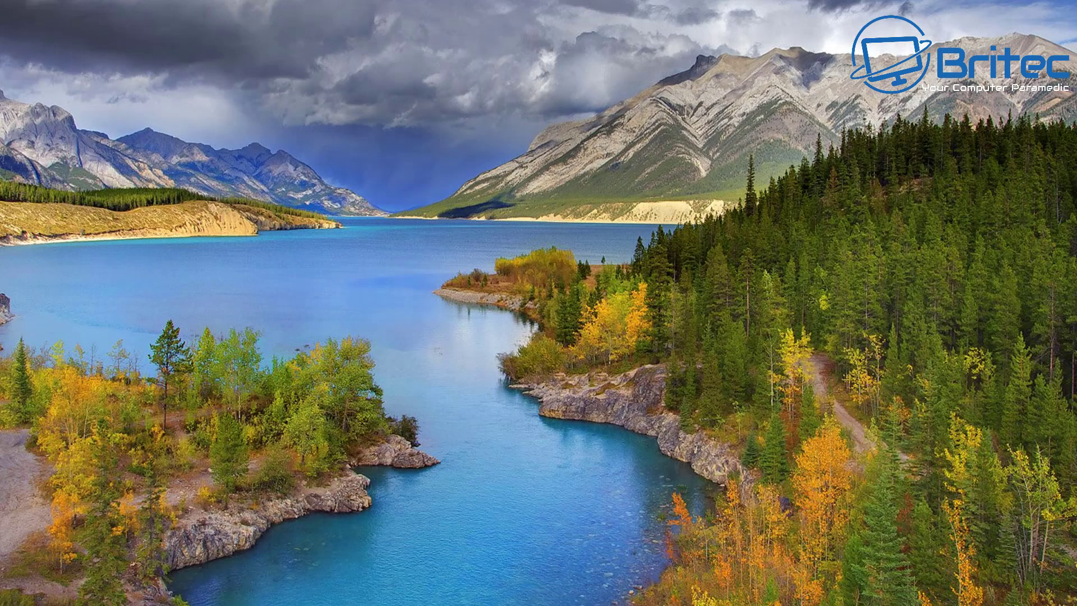
right_click(121, 605)
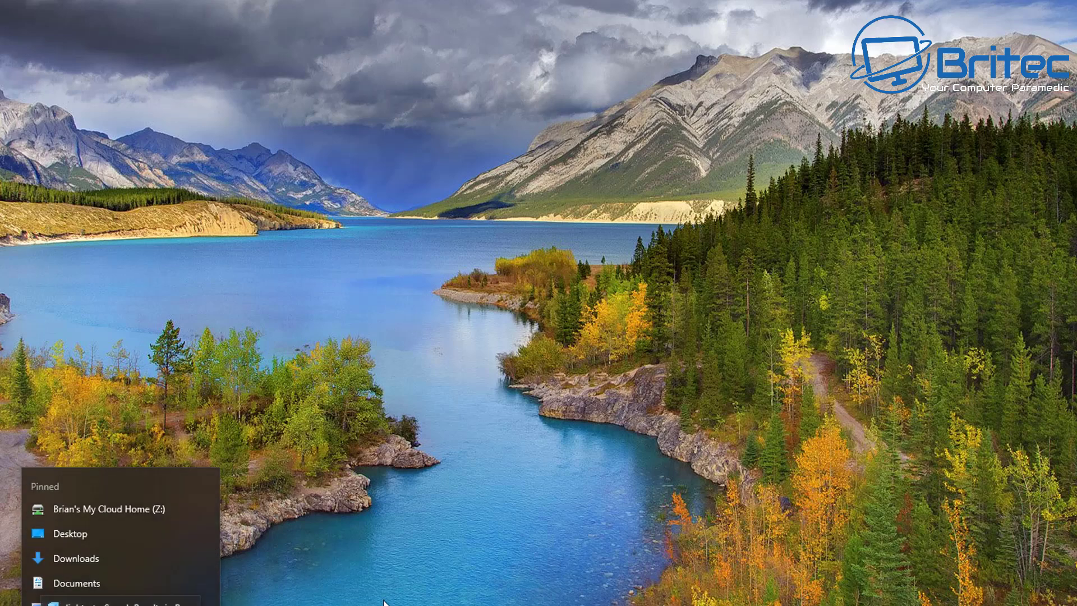
left_click(295, 474)
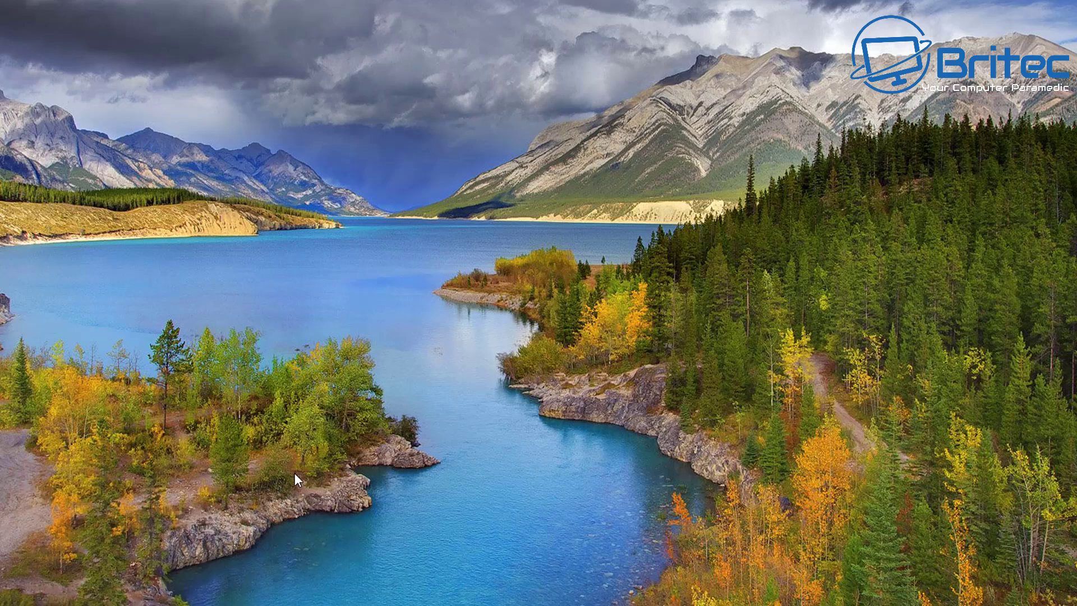
right_click(120, 604)
left_click(121, 605)
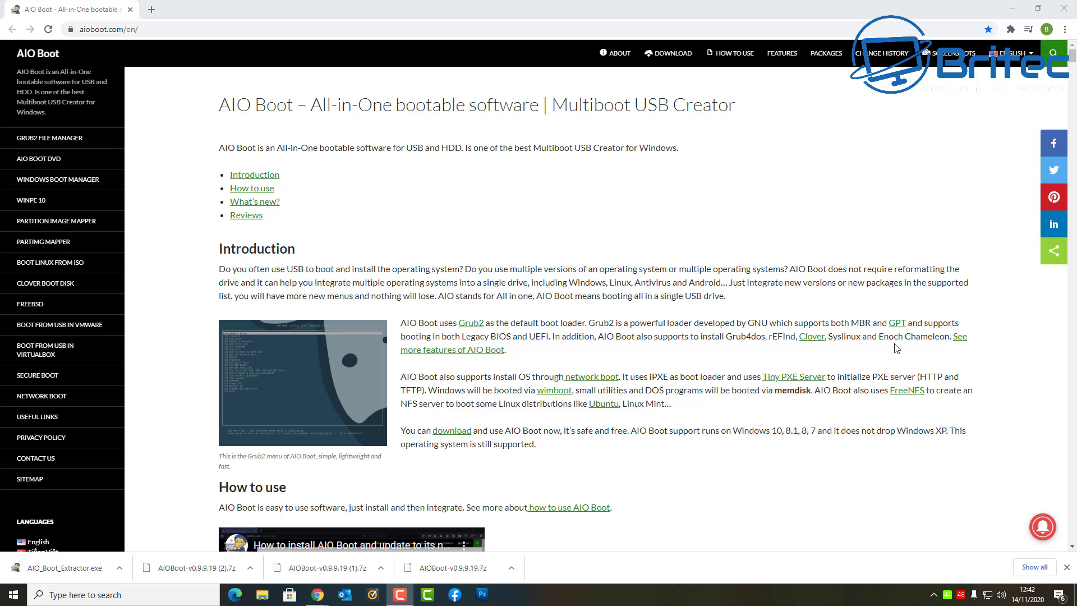
- Open the AIO Boot download page, dismiss its notification request, and download AIO_Boot_Extractor.exe from the Google Drive mirror
left_click(452, 437)
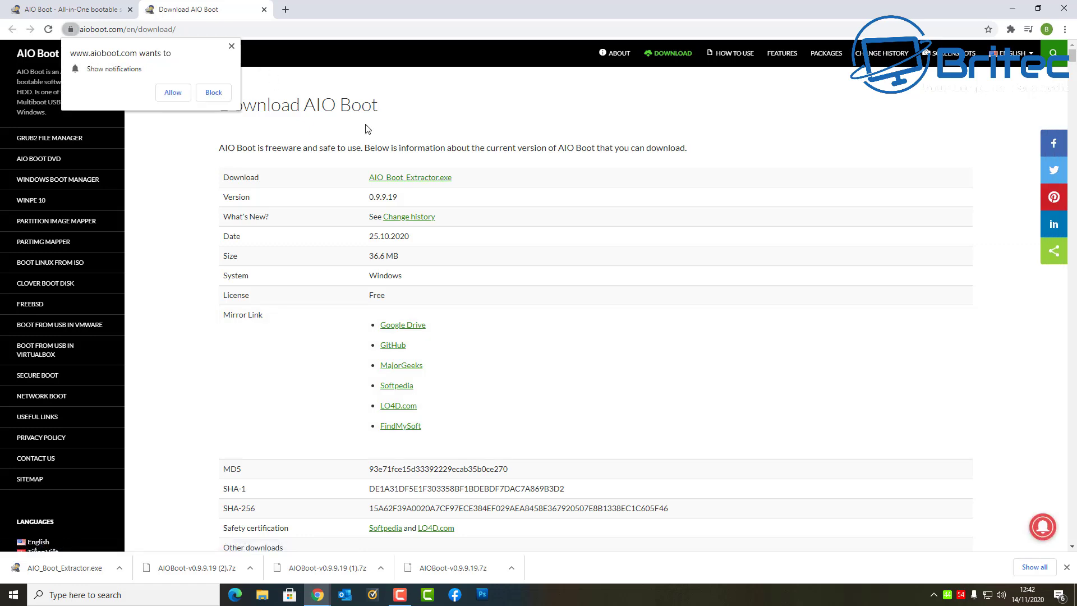
left_click(231, 47)
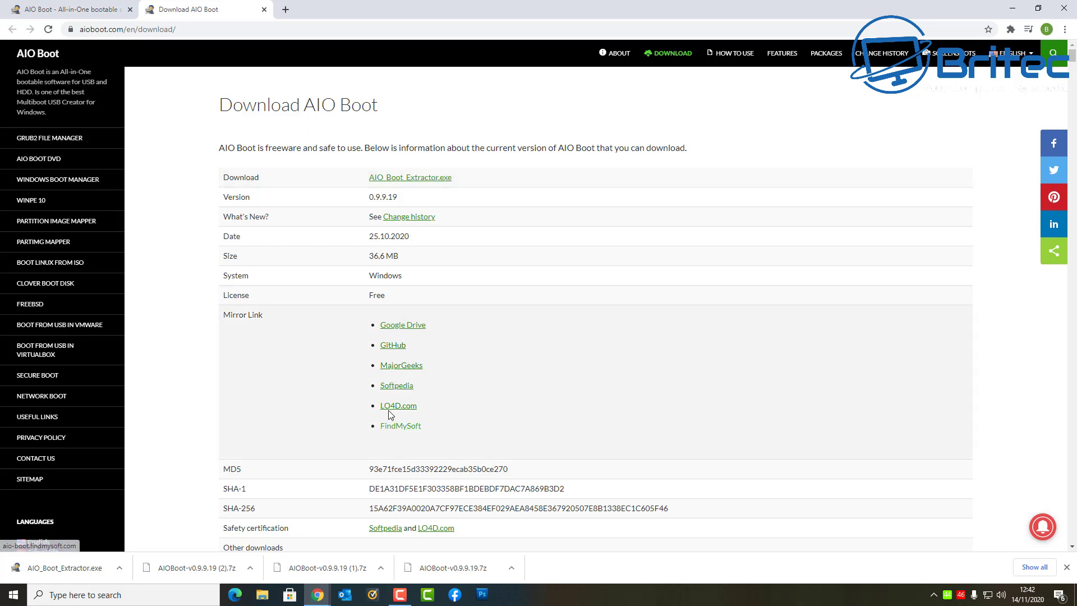
left_click(390, 328)
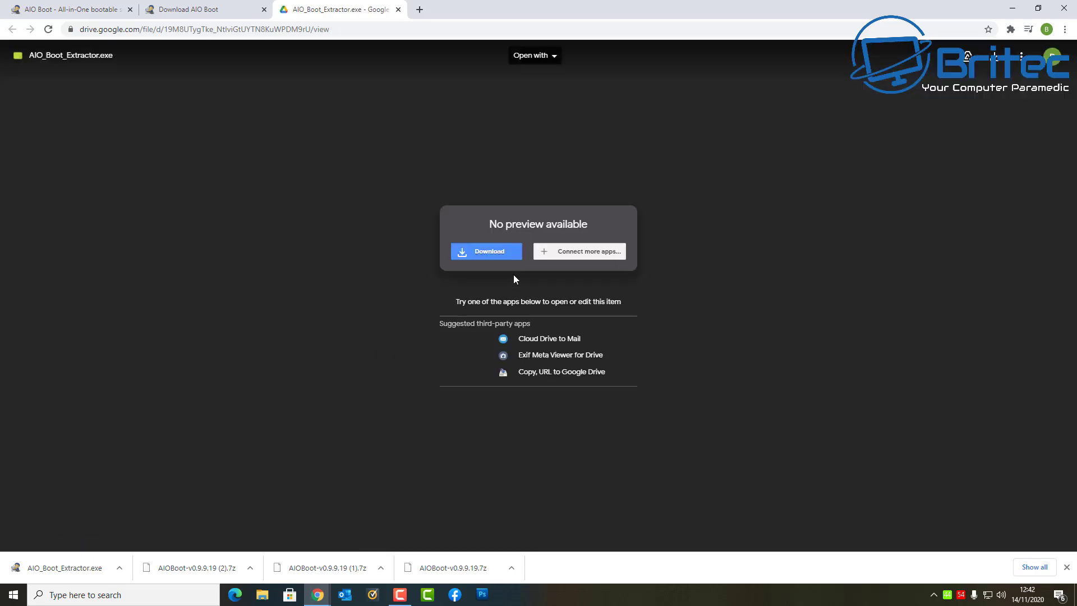
left_click(472, 259)
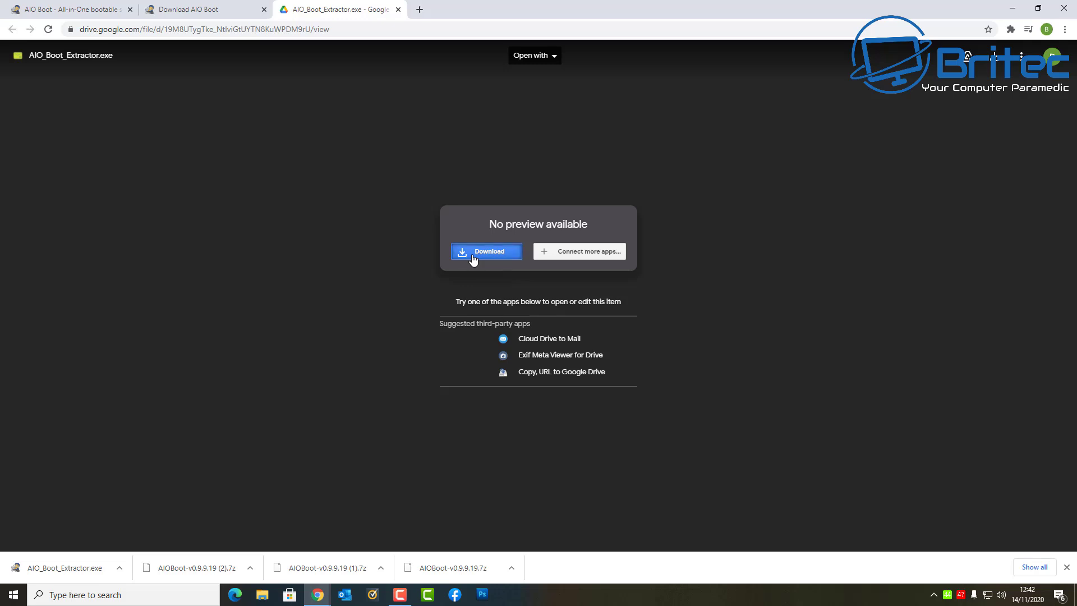
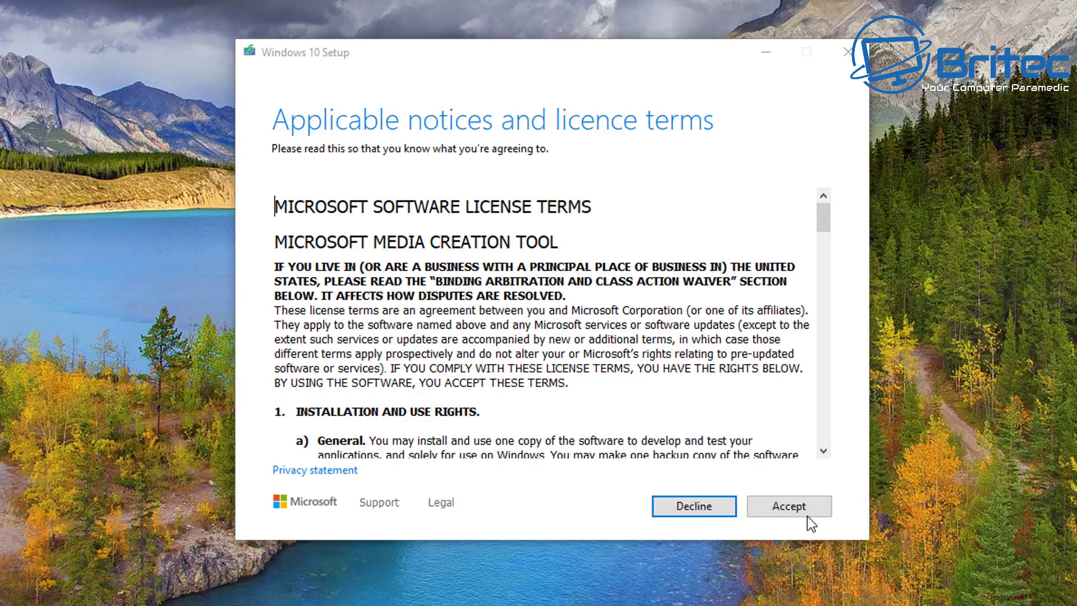
- Accept the Windows 10 Setup licence terms and choose to create installation media for another PC
left_click(796, 507)
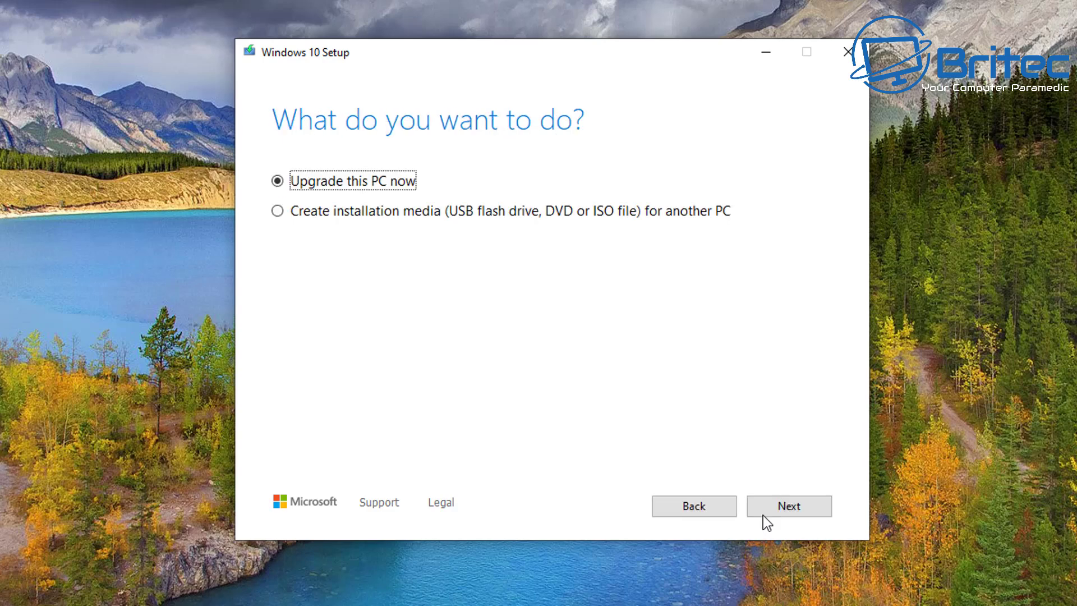
left_click(290, 217)
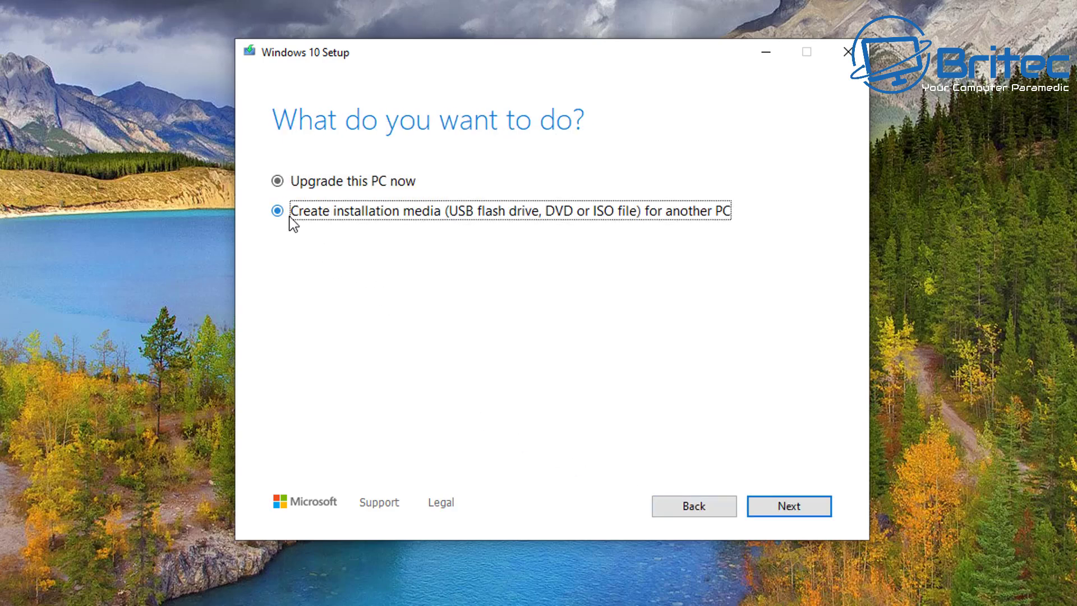
left_click(786, 505)
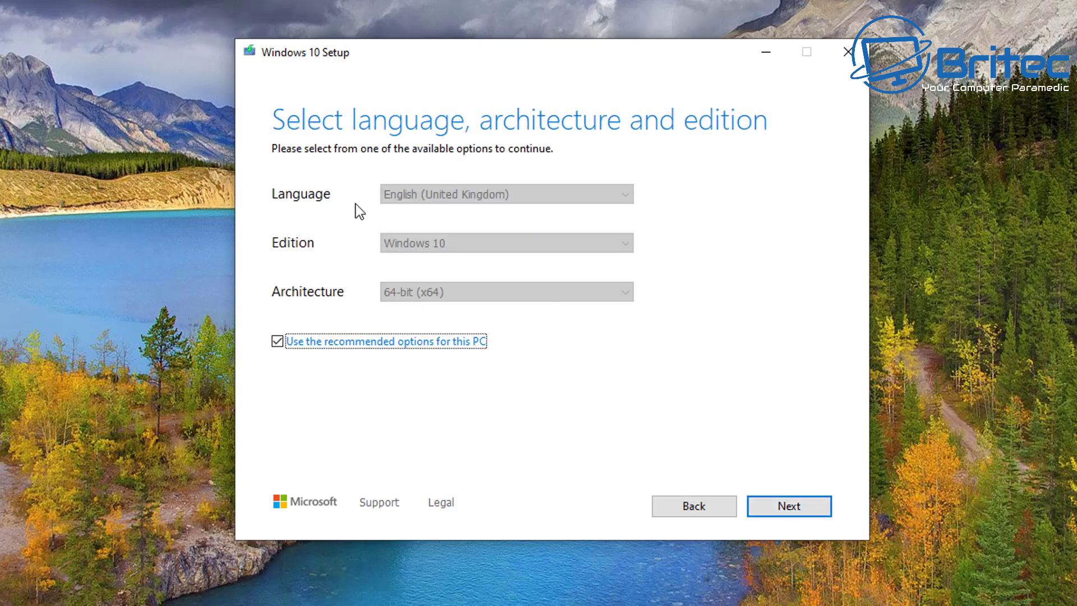
- Turn off the recommended options for this PC and choose an ISO file as the installation media
left_click(277, 341)
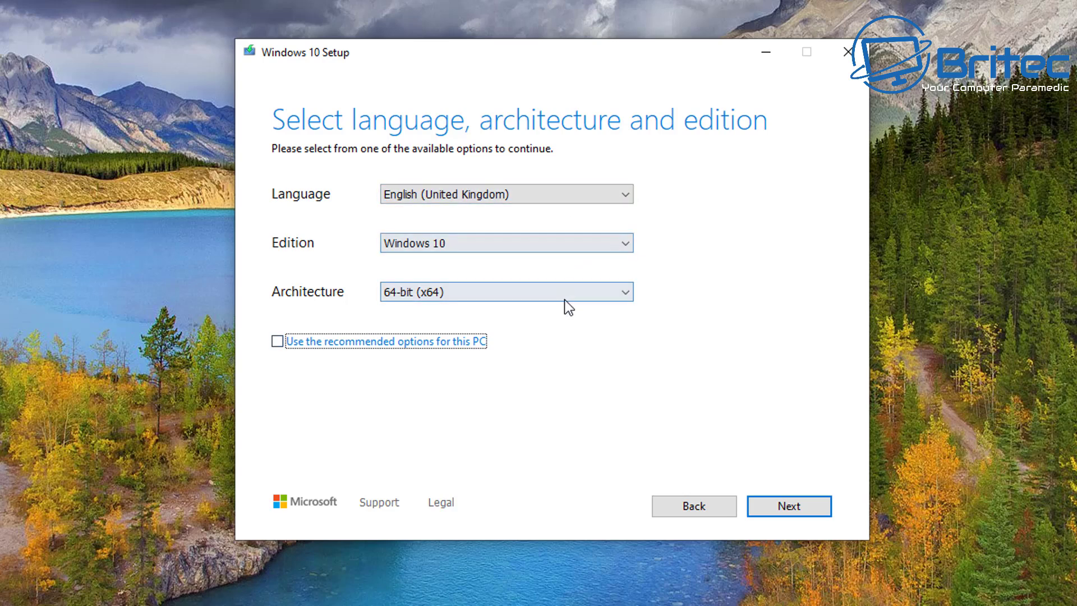
left_click(778, 509)
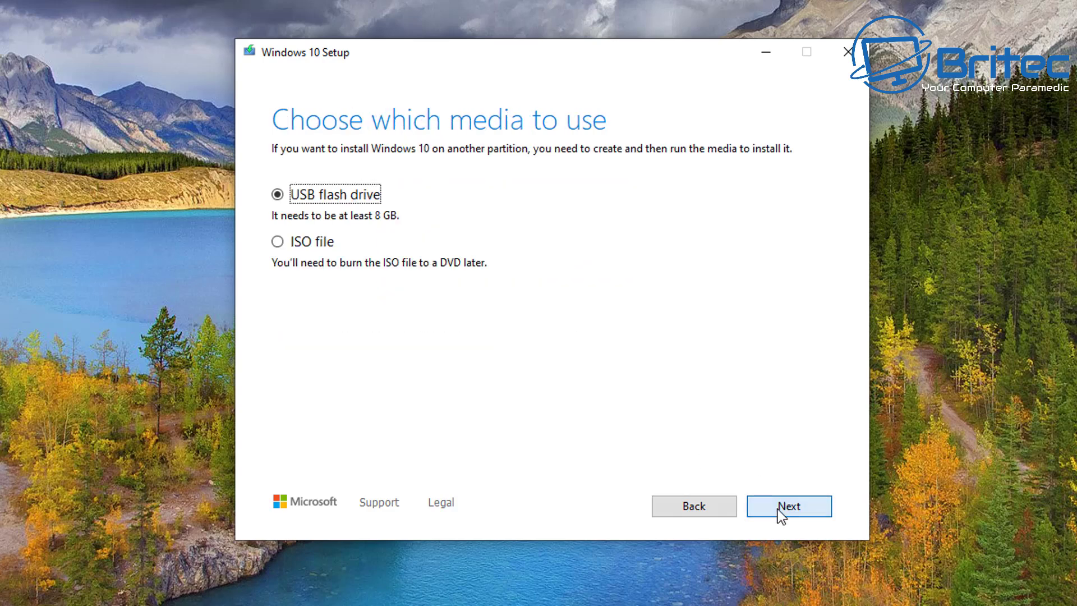
left_click(279, 242)
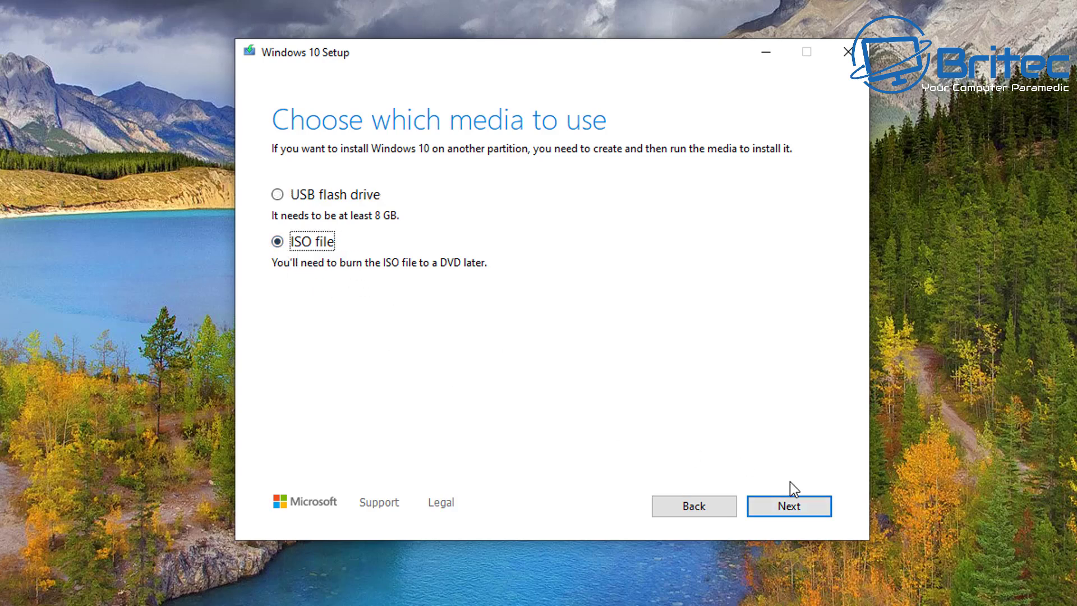
left_click(800, 514)
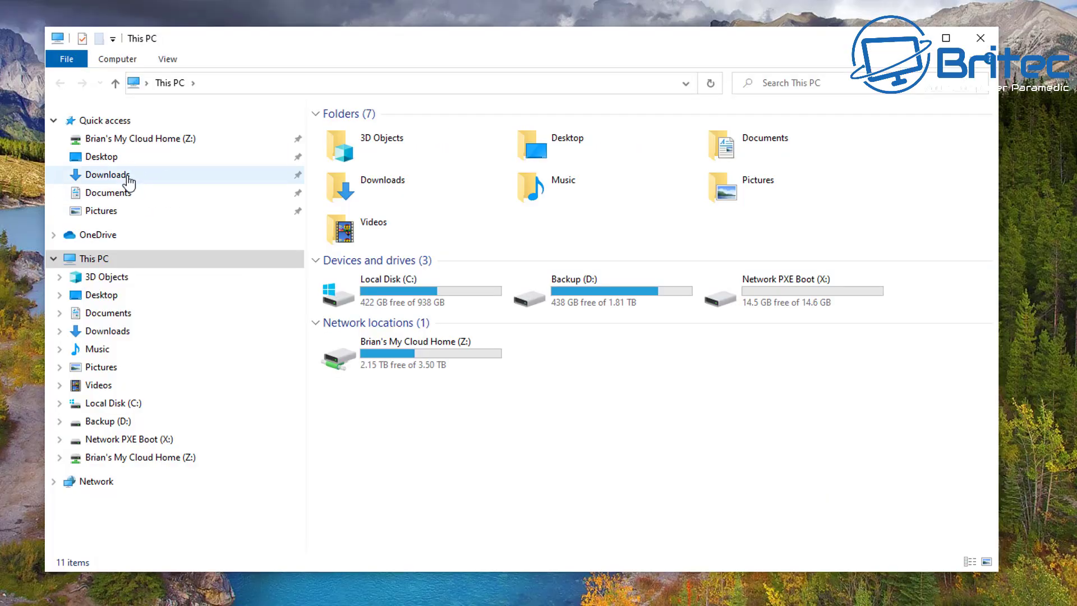
- Move AIO_Boot_Extractor.exe and Windows.iso from the Downloads folder to the Network PXE Boot (X:) drive in File Explorer
left_click(124, 175)
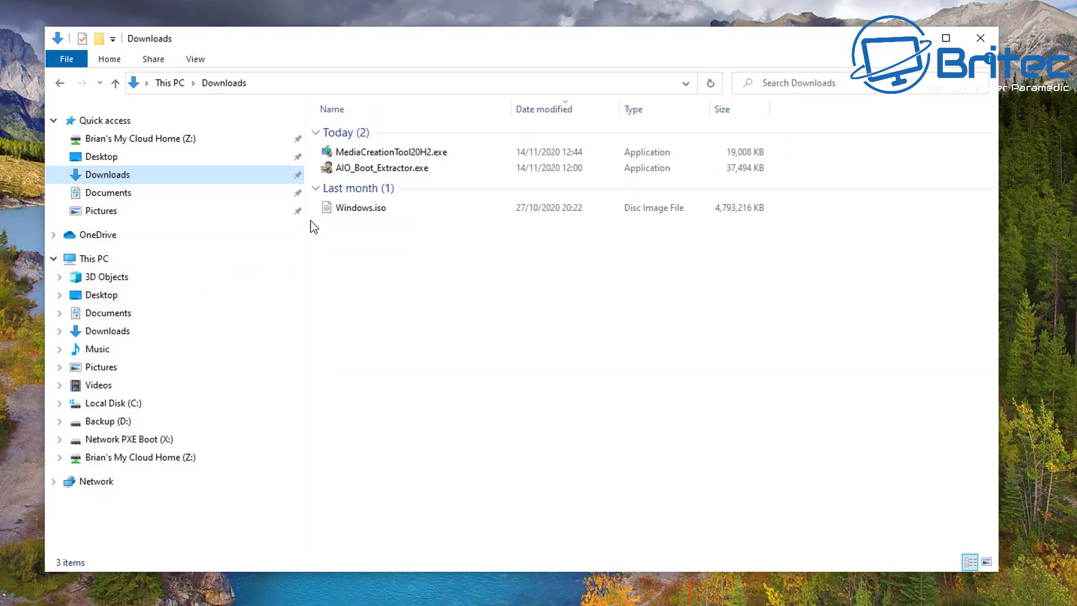
left_click(394, 167)
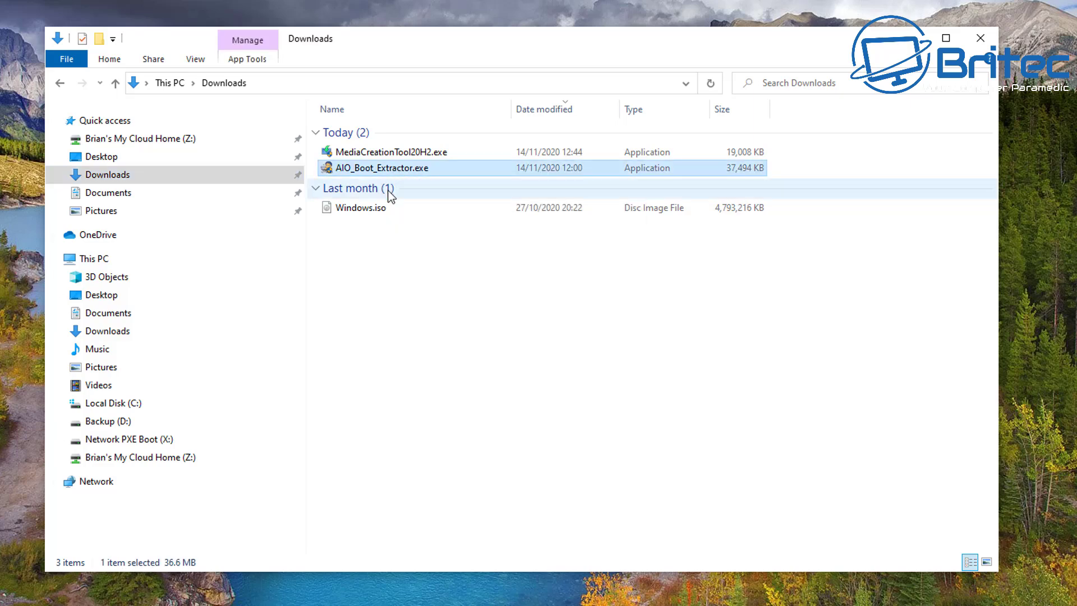
left_click(369, 210, "ctrl")
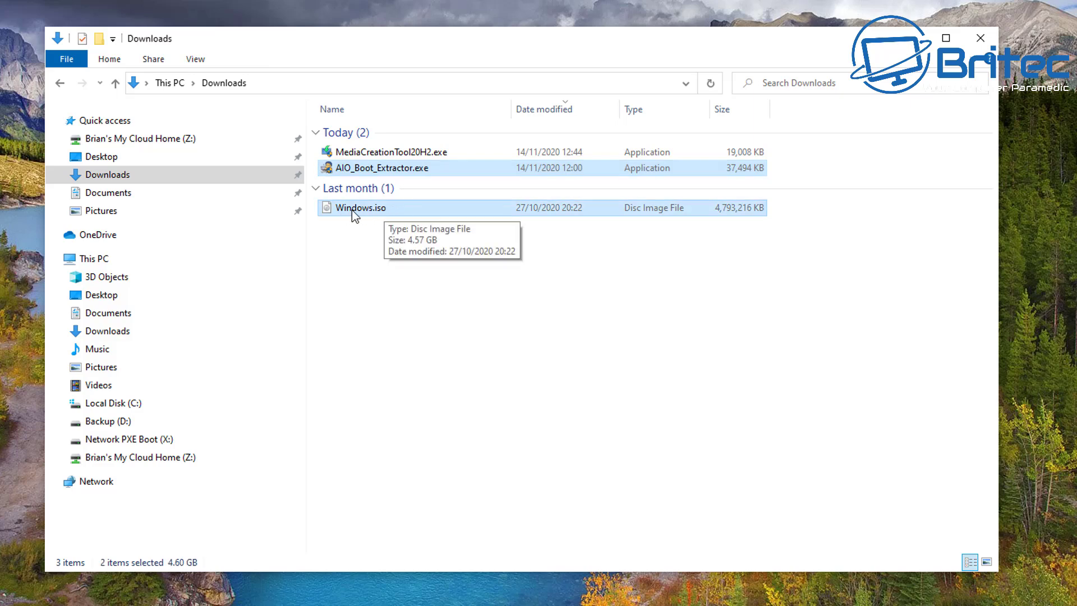
right_click(360, 168)
left_click(415, 324)
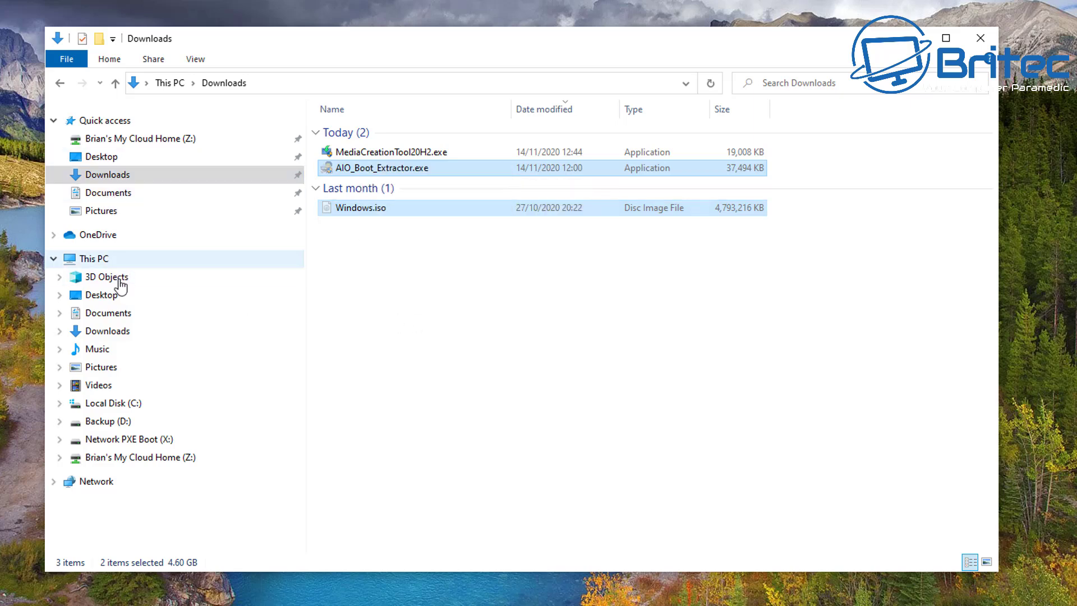
left_click(123, 439)
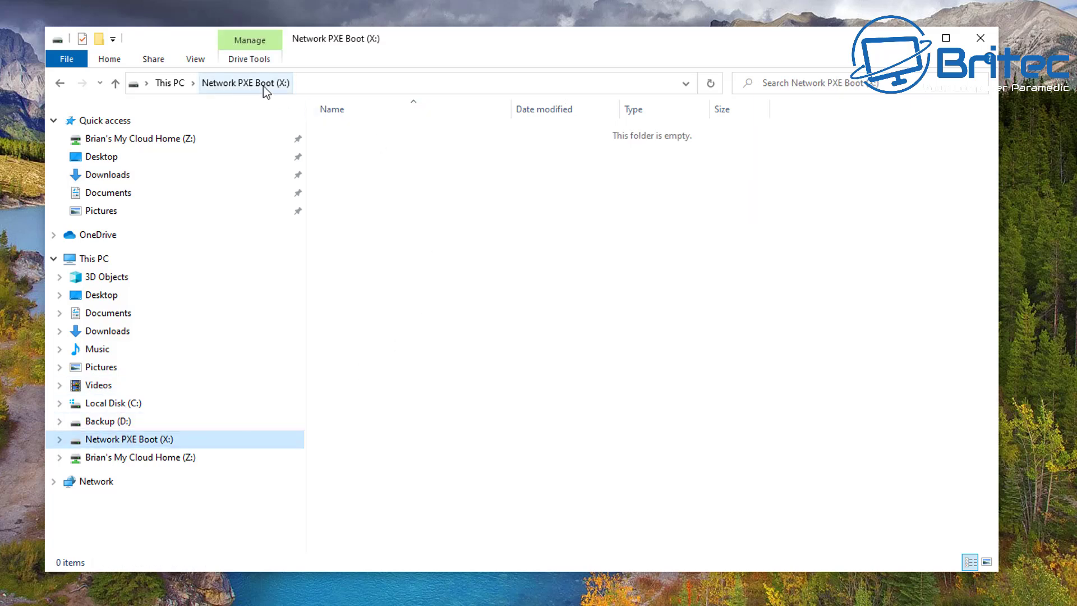
left_click(94, 259)
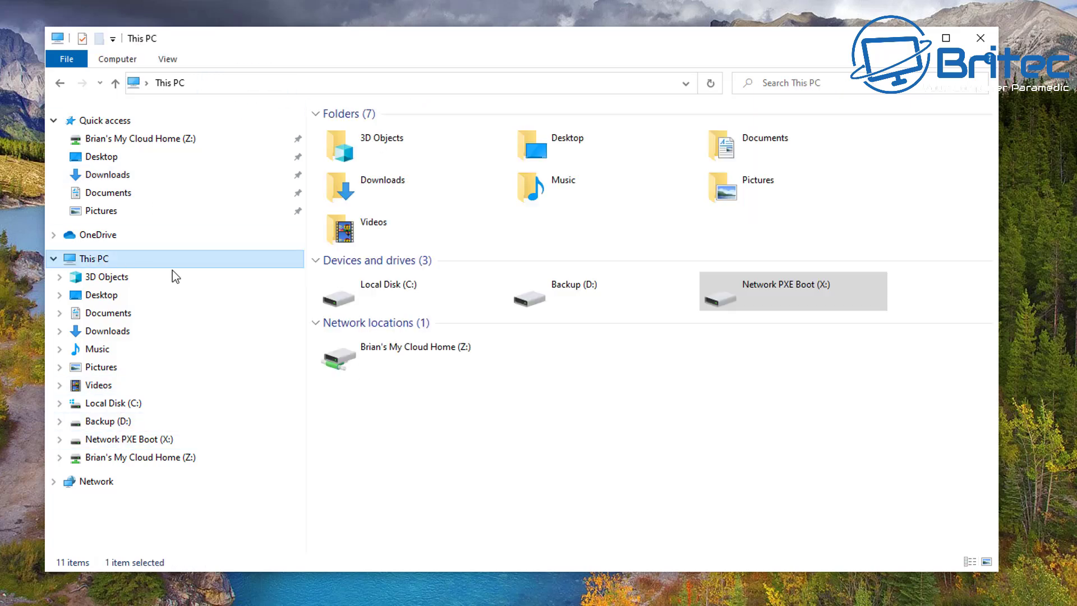
double_click(752, 287)
right_click(399, 233)
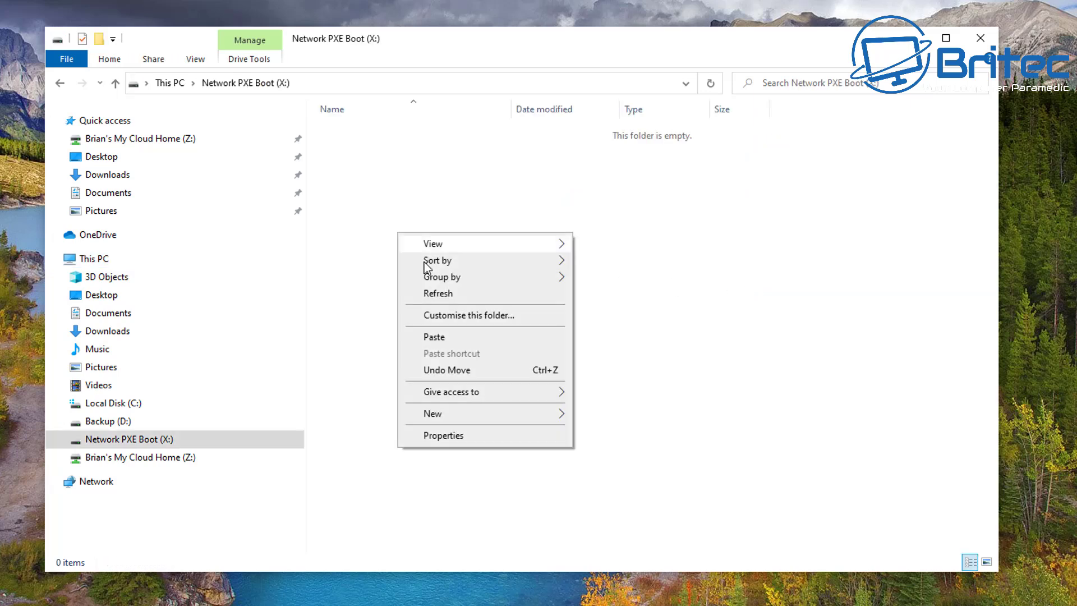
left_click(445, 336)
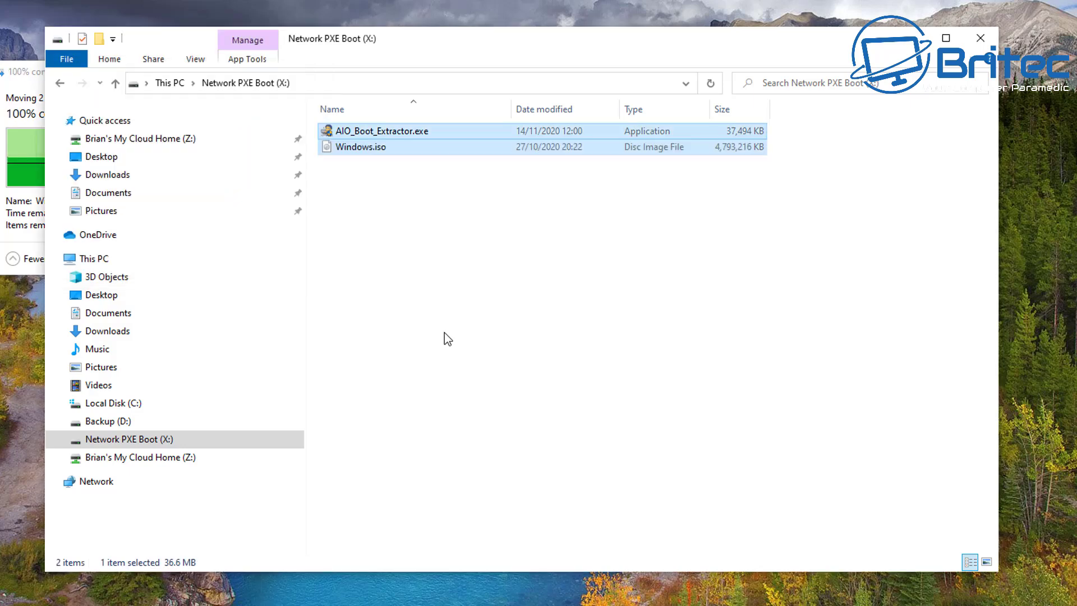
left_click(469, 255)
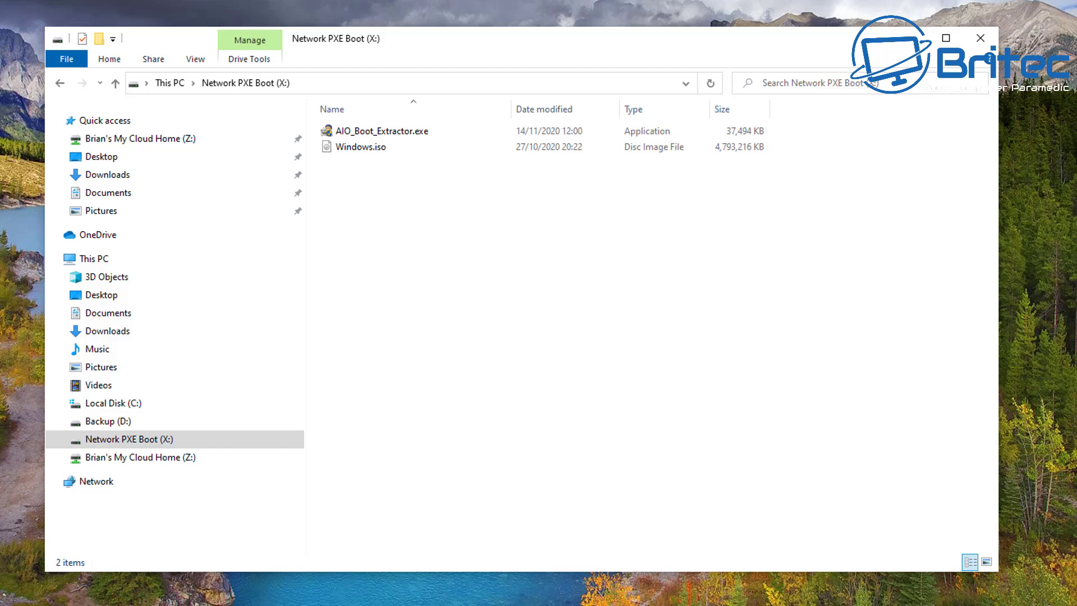
- Rename Windows.iso on the Network PXE Boot drive to Windows_10.iso
left_click(370, 149)
right_click(369, 149)
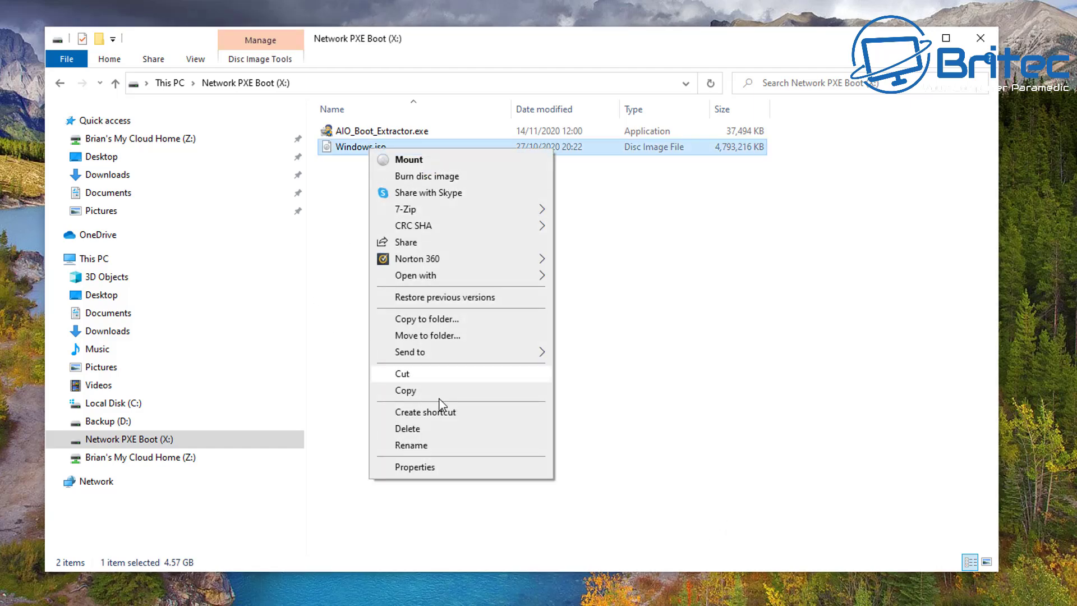
left_click(429, 446)
left_click(373, 147)
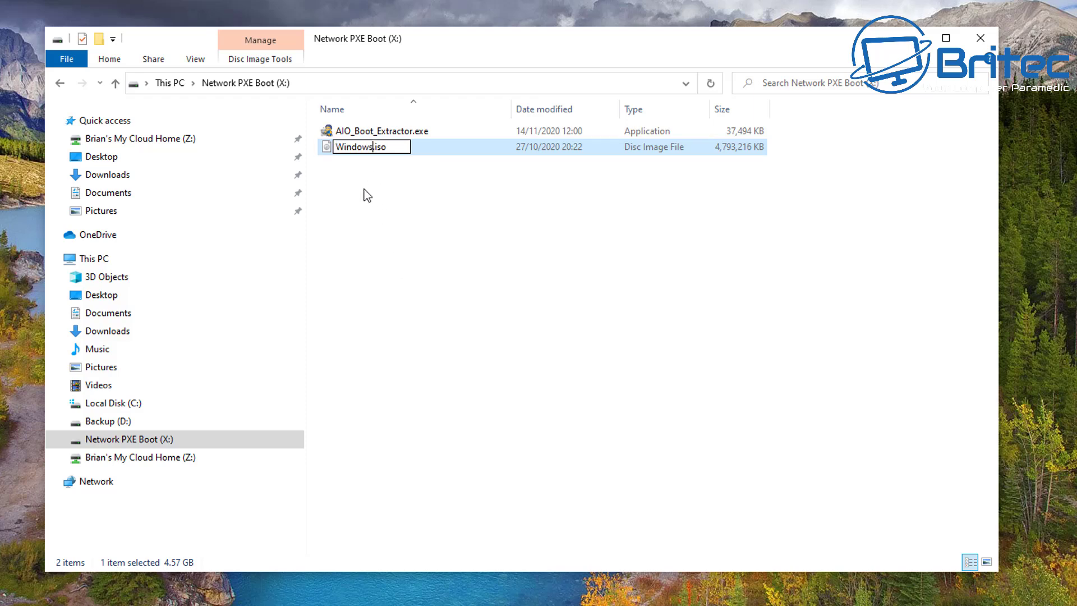
type("_10")
left_click(366, 195)
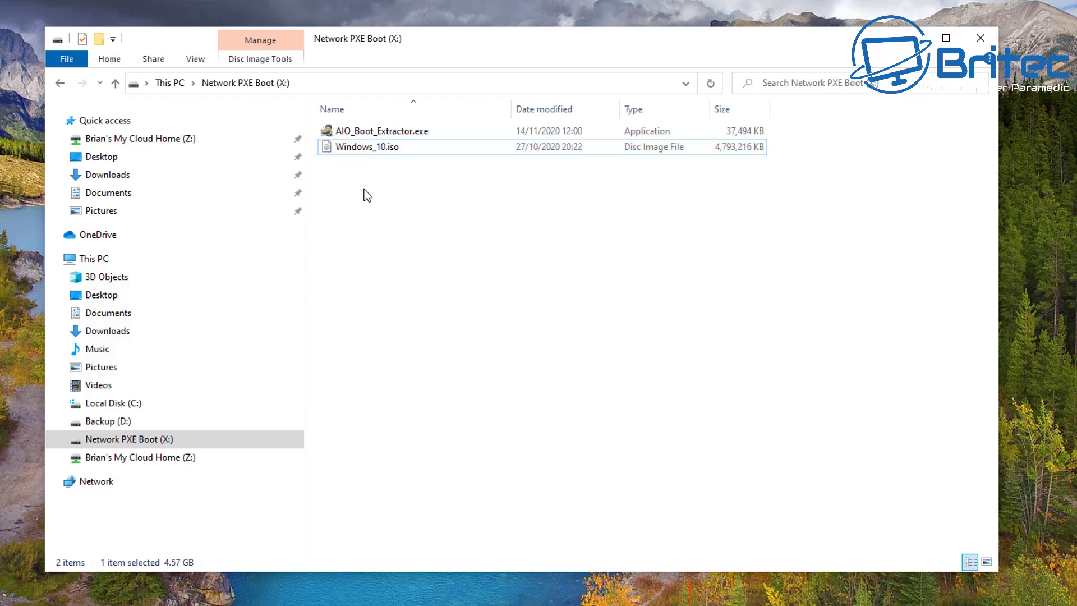
- Run AIO_Boot_Extractor.exe as administrator and allow it to run anyway past the SmartScreen block
left_click(367, 130)
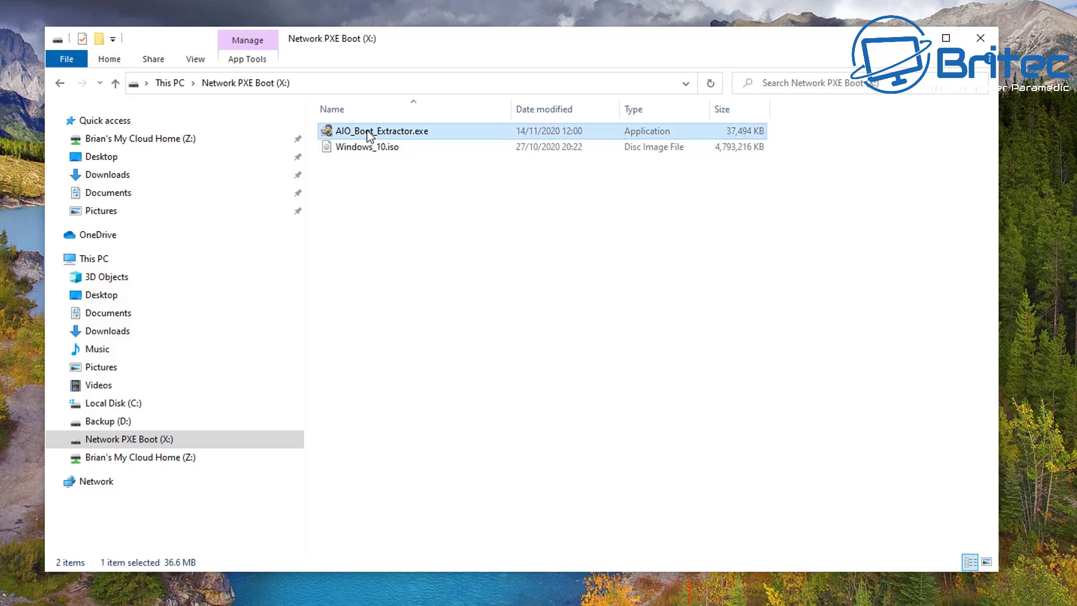
right_click(415, 133)
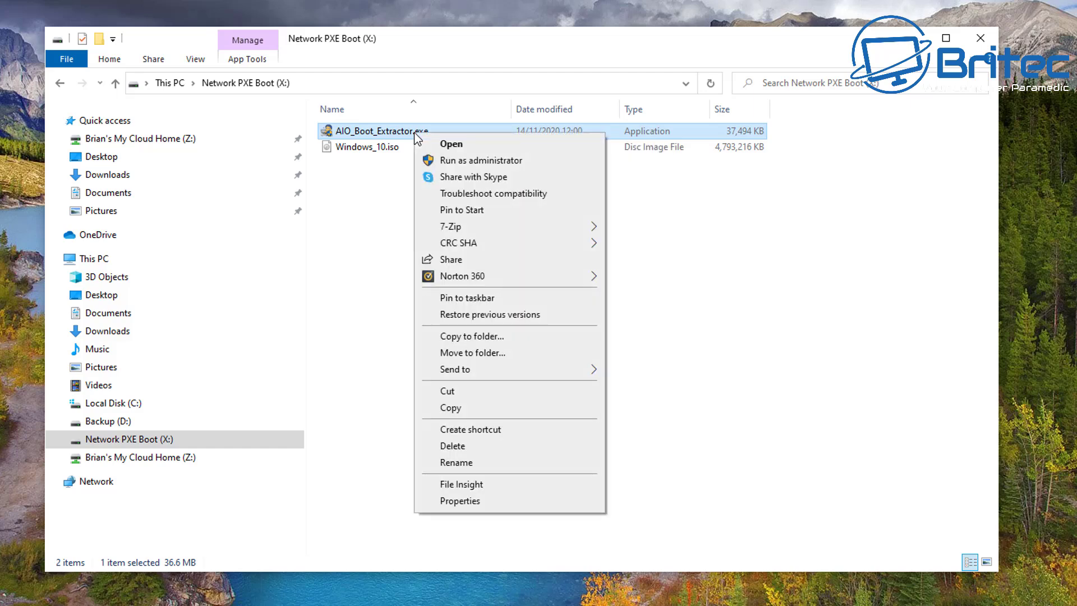
left_click(452, 164)
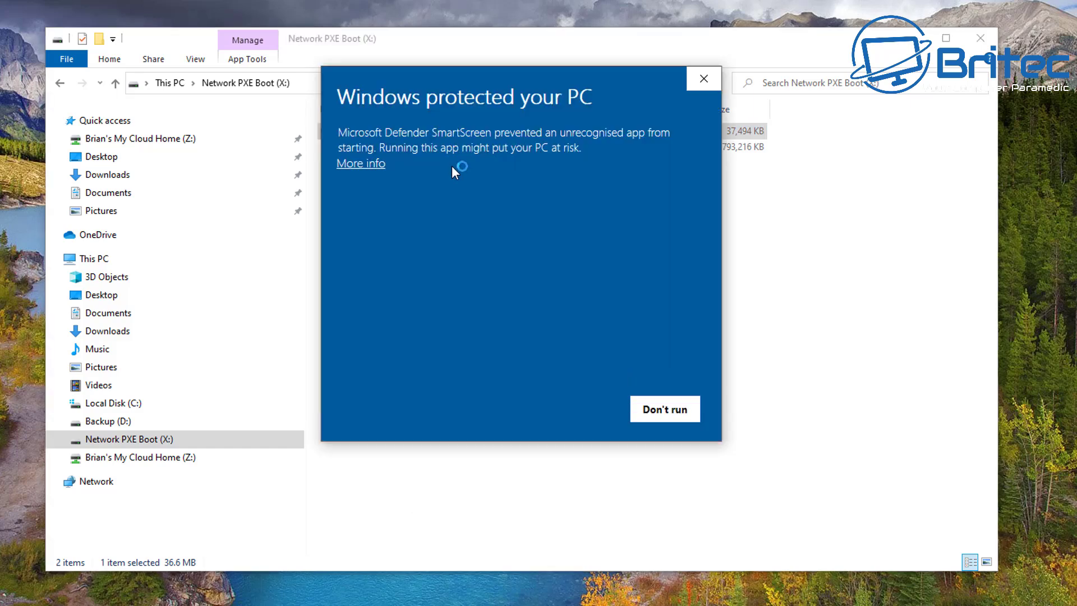
left_click_drag(472, 73, 473, 120)
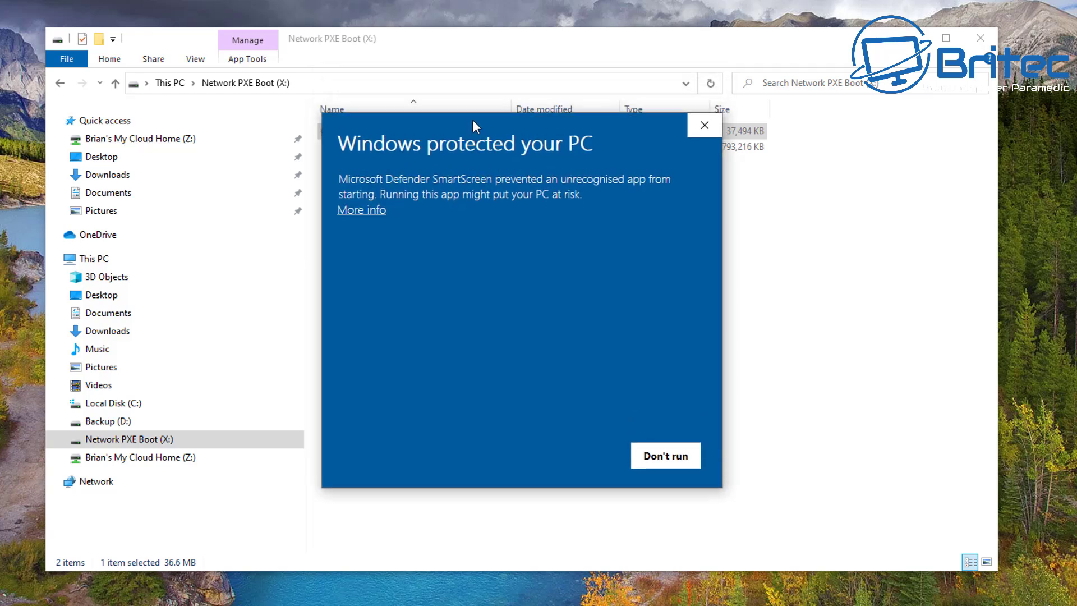
left_click(357, 211)
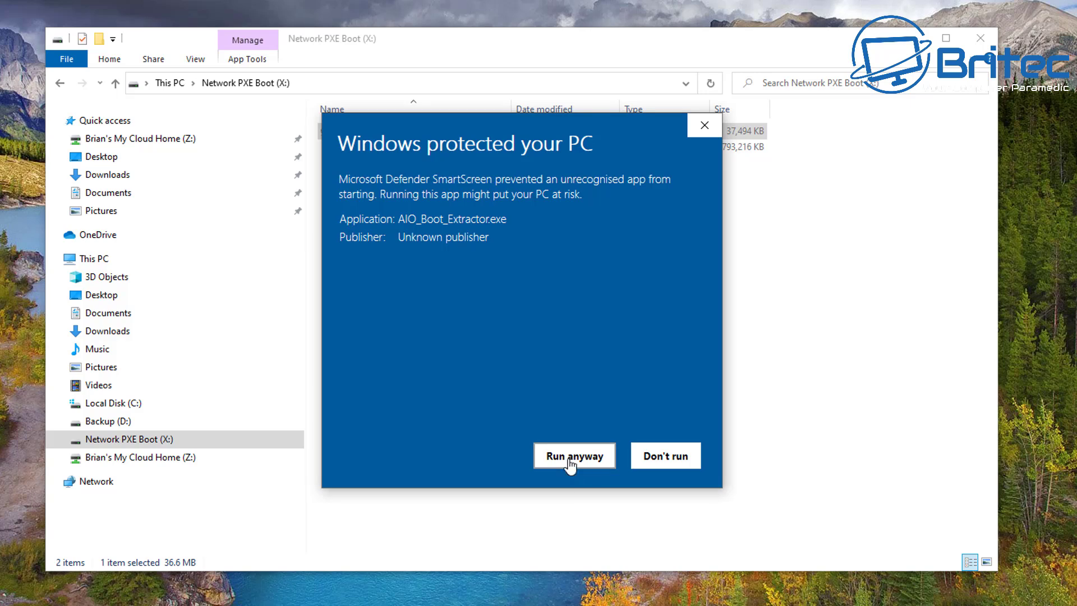
left_click(570, 457)
- Switch the AIO Boot Extractor interface language to English
left_click_drag(396, 215, 405, 194)
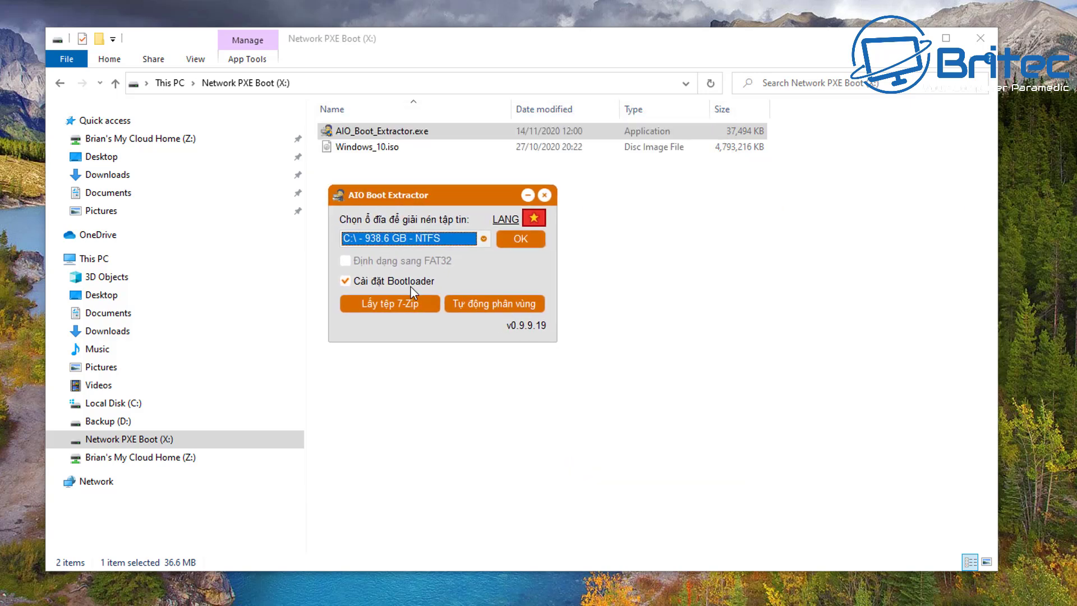
left_click(514, 223)
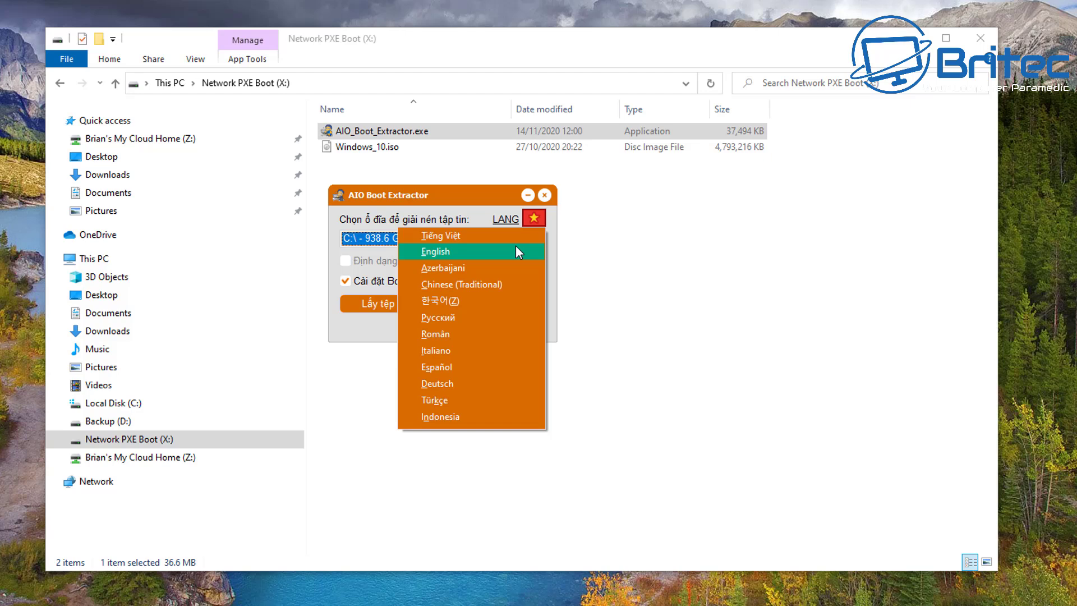
left_click(516, 252)
left_click_drag(450, 196, 473, 197)
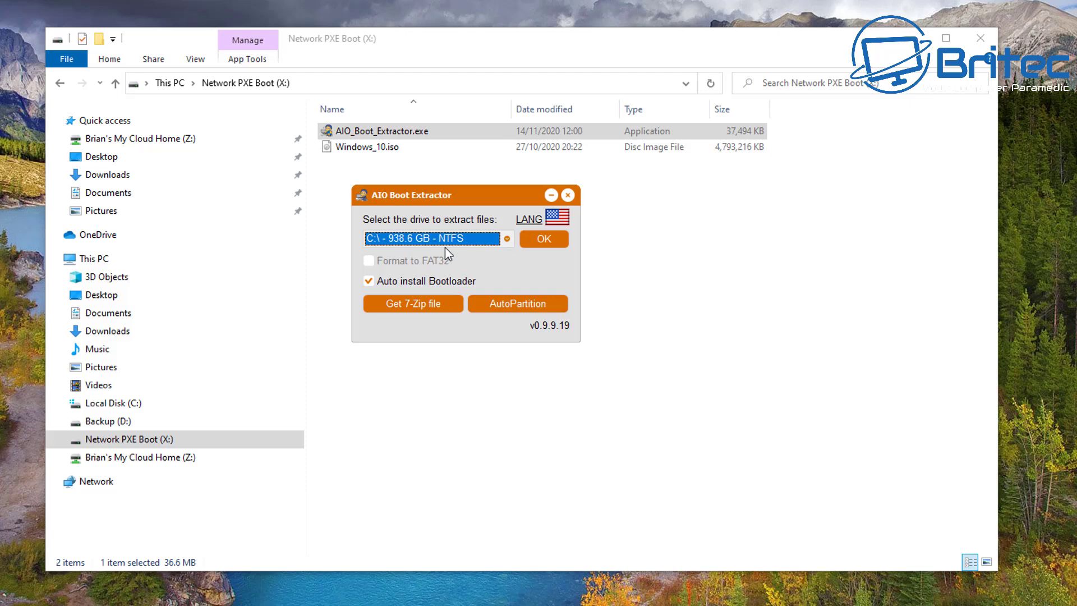
- Extract AIO Boot to the X:\ drive with Auto install Bootloader enabled and dismiss the Secure Boot notice
left_click(506, 237)
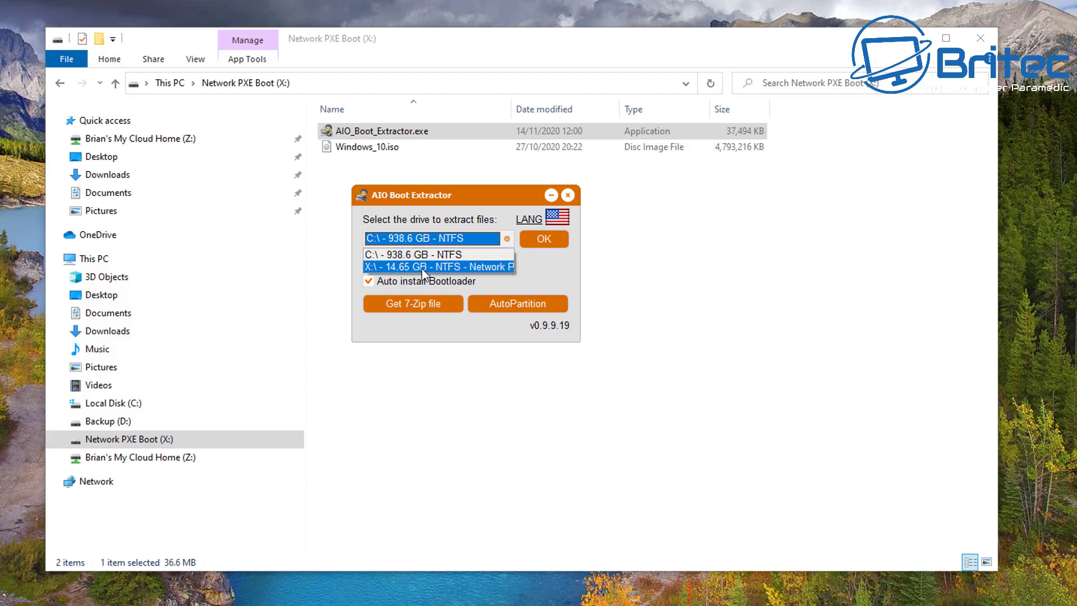
left_click(478, 267)
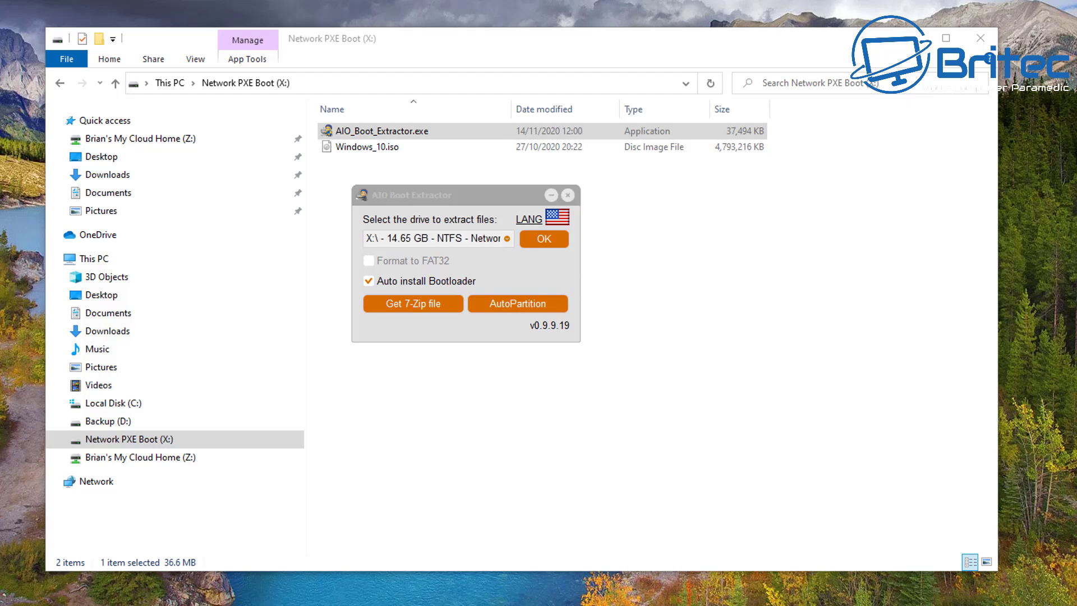
left_click(549, 241)
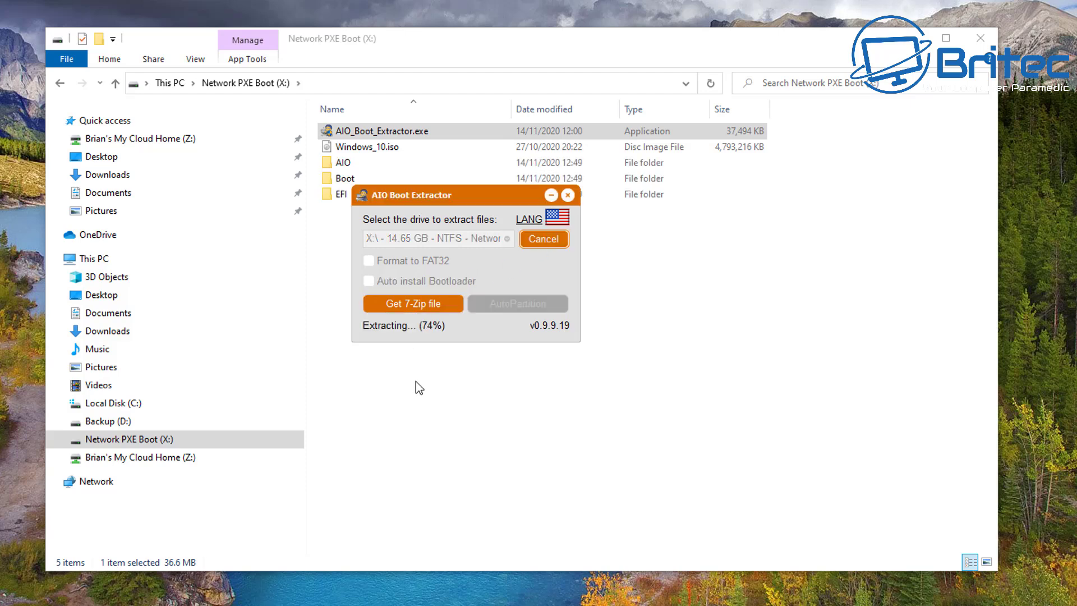
left_click_drag(446, 196, 464, 245)
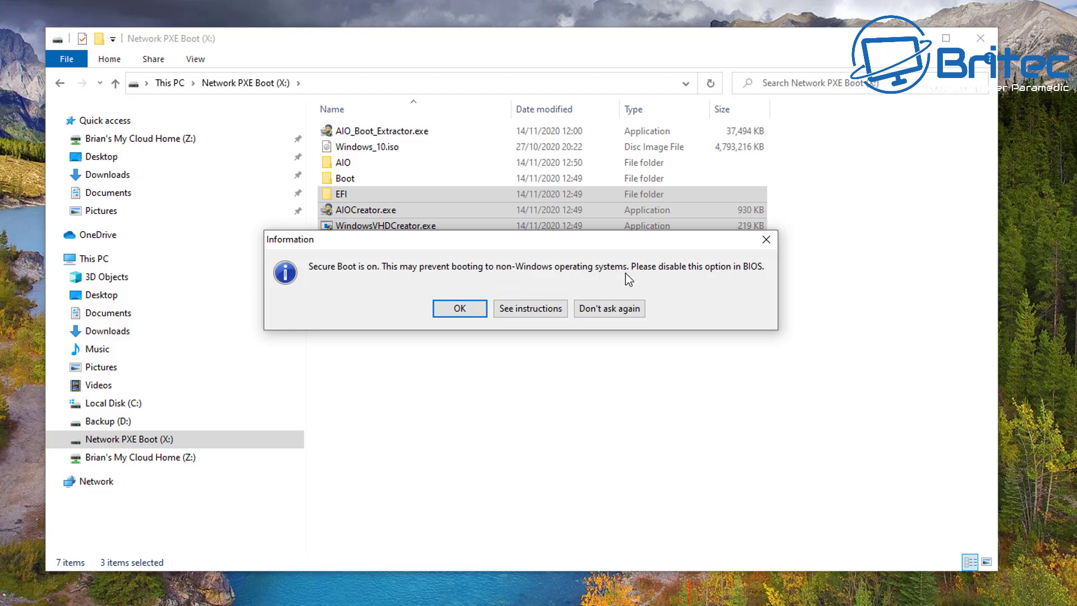
left_click_drag(655, 255, 702, 274)
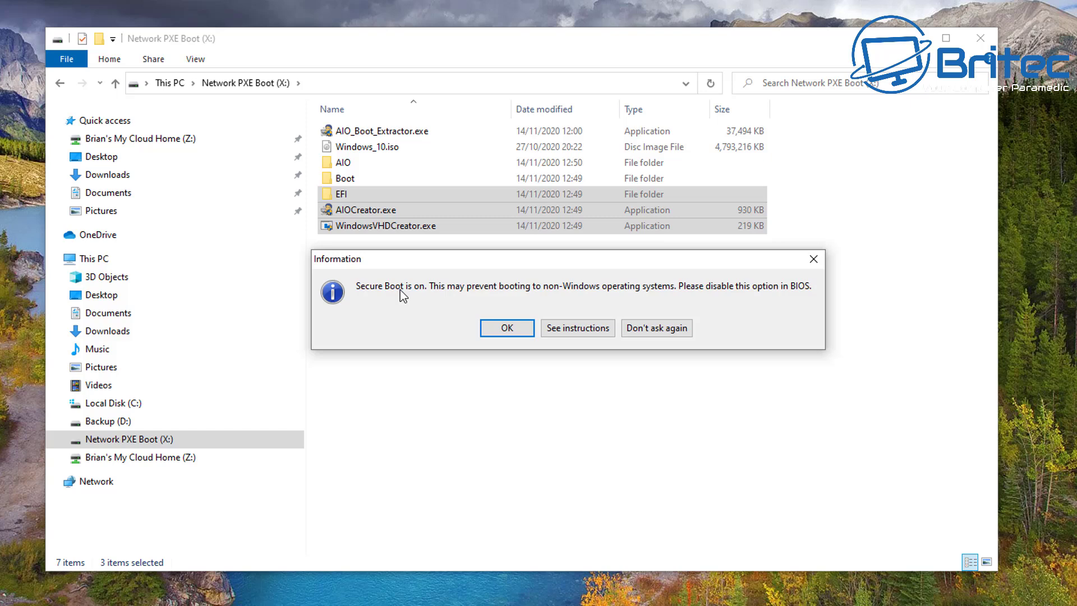
left_click(508, 330)
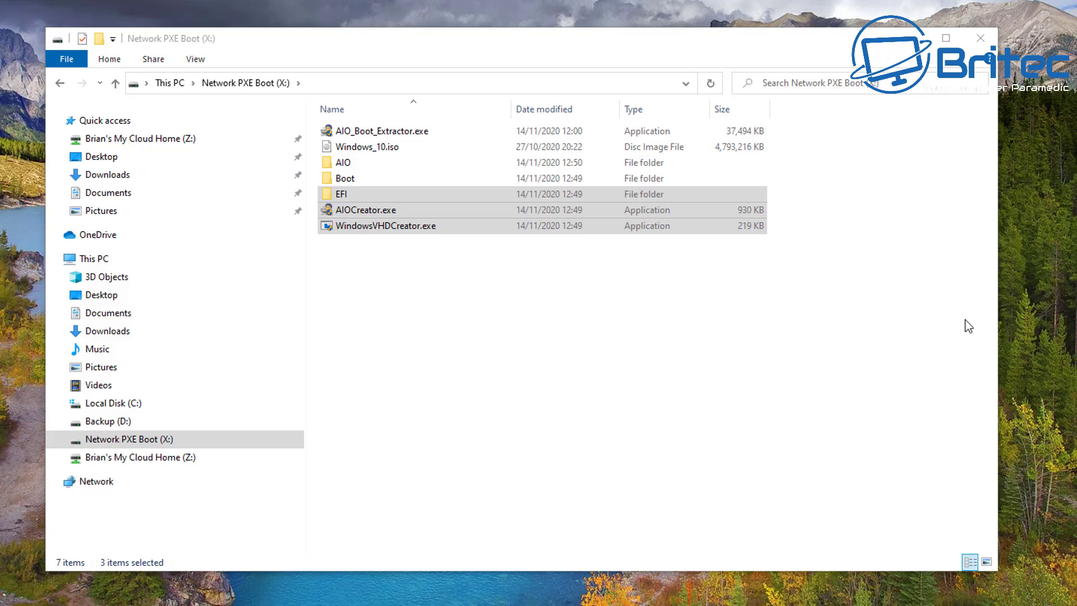
- Select the Windows pack with the Windows 7/8.1/10/Server Setup type for integration in AIO Boot Creator
left_click_drag(680, 211, 398, 267)
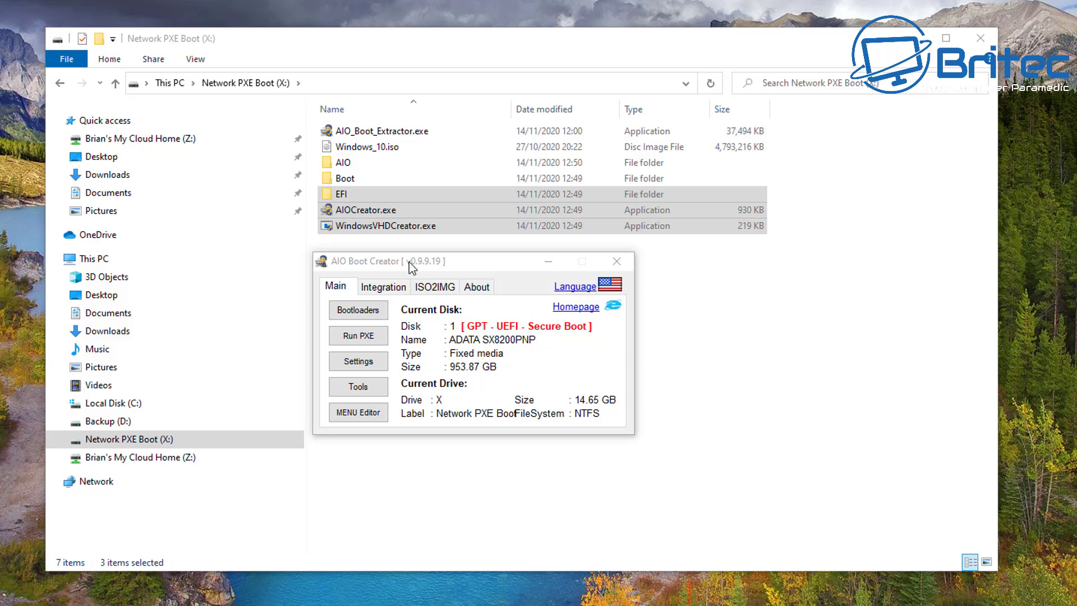
left_click(380, 289)
left_click(392, 330)
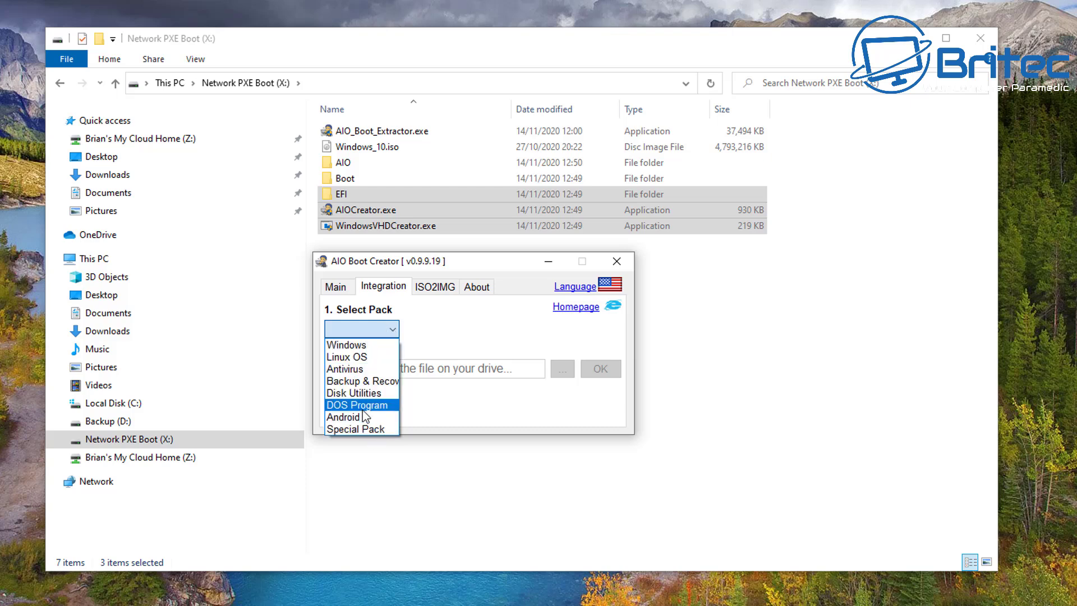
left_click(362, 346)
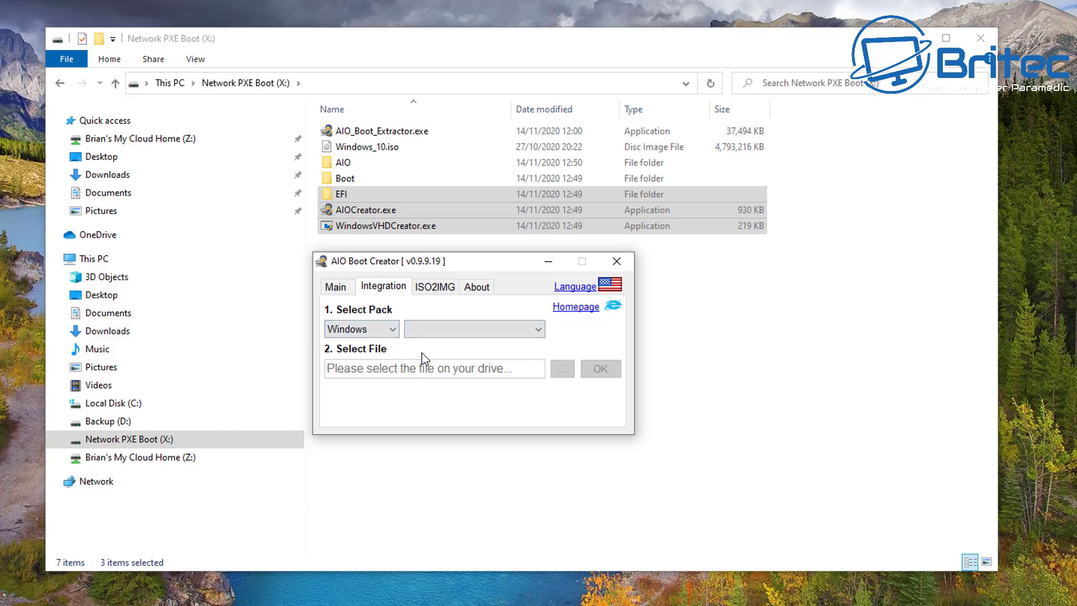
left_click(494, 329)
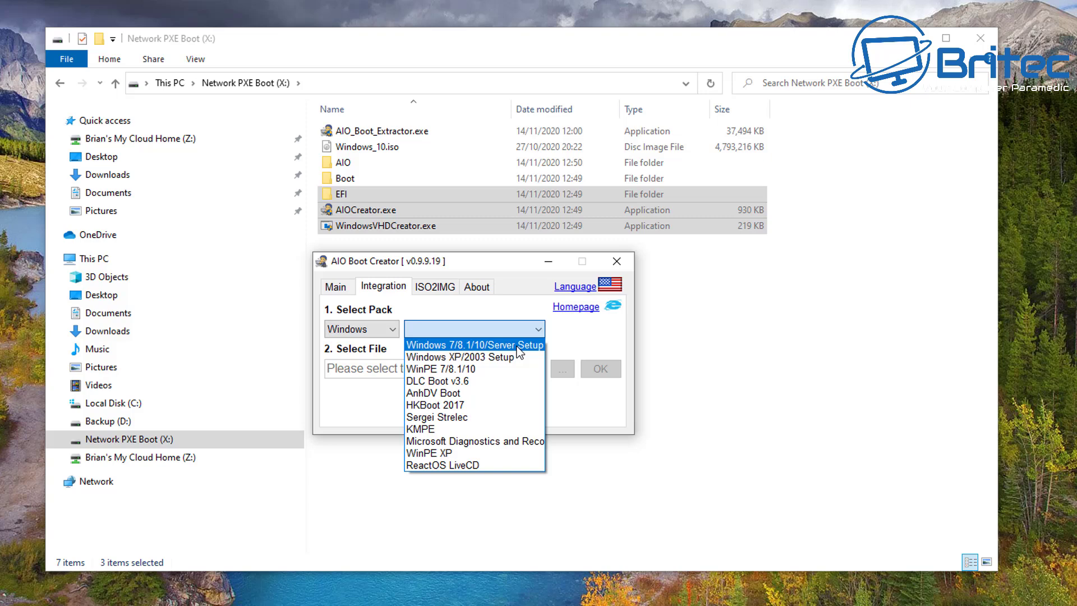
left_click(517, 345)
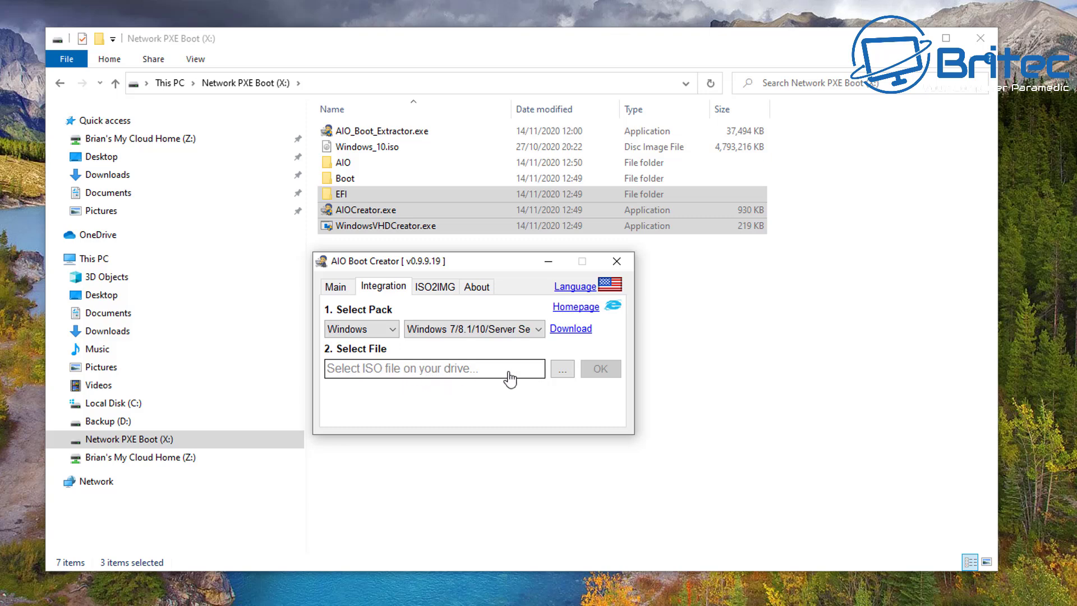
- Choose Windows_10.iso on the Network PXE Boot (X:) drive as the file to integrate
left_click(562, 368)
left_click_drag(762, 263, 543, 133)
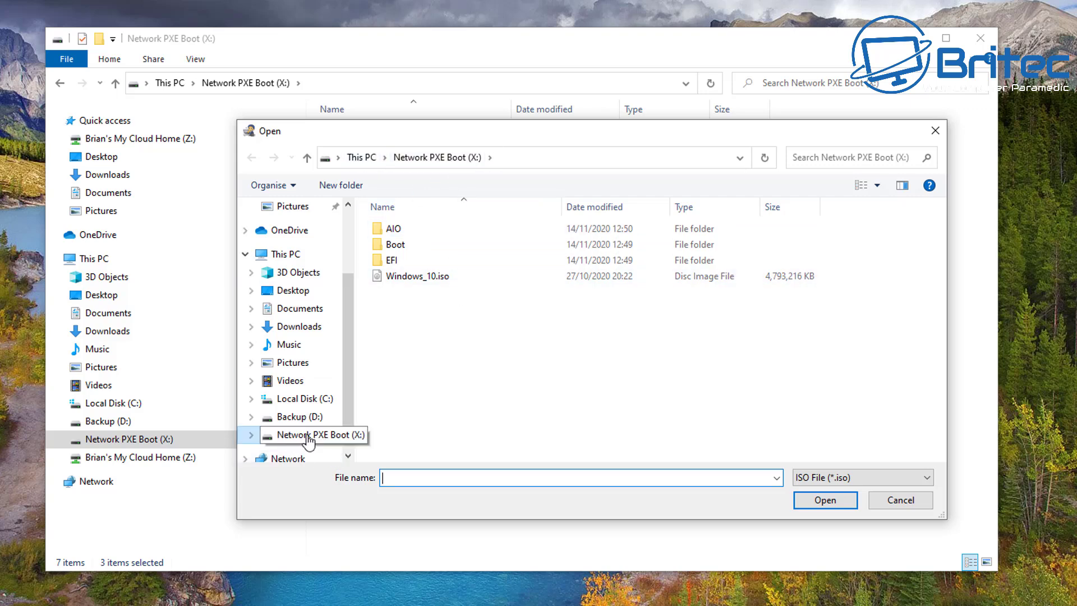
left_click(427, 278)
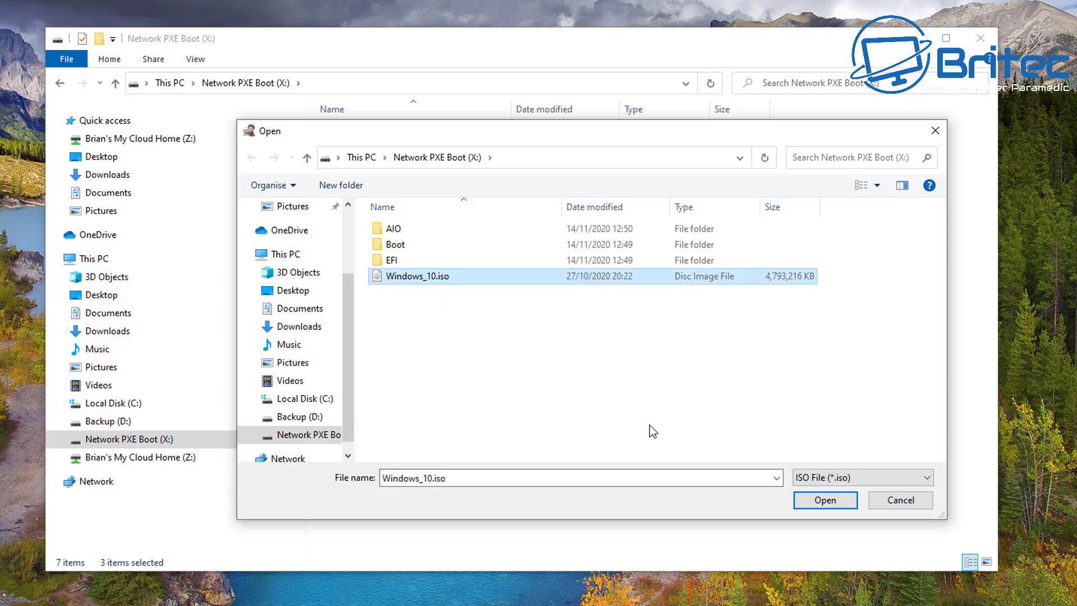
left_click(824, 500)
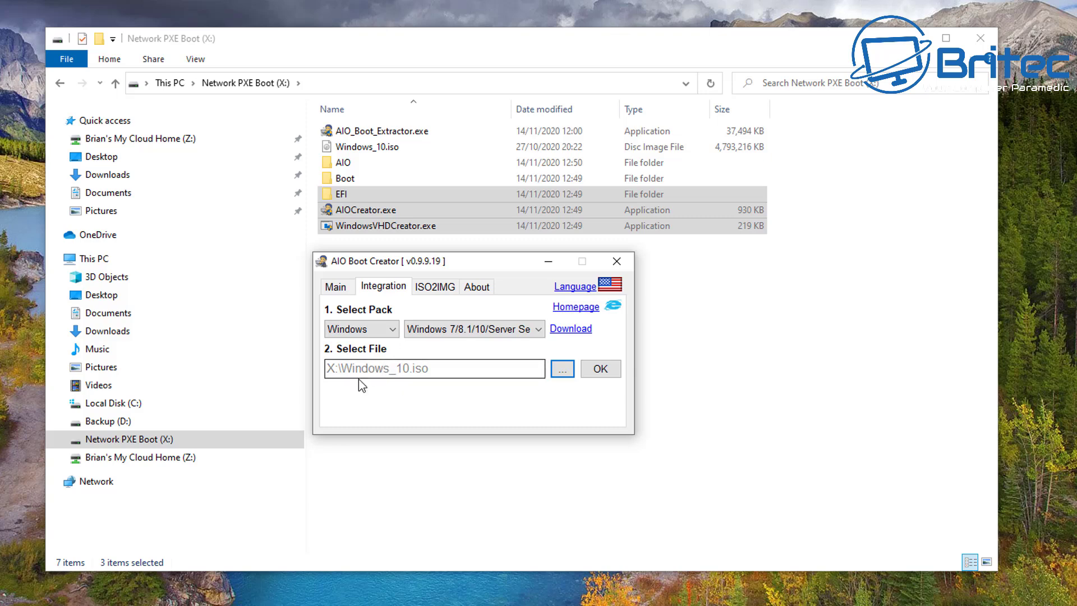
- Start integrating the selected ISO and agree to install ImDisk
left_click(601, 370)
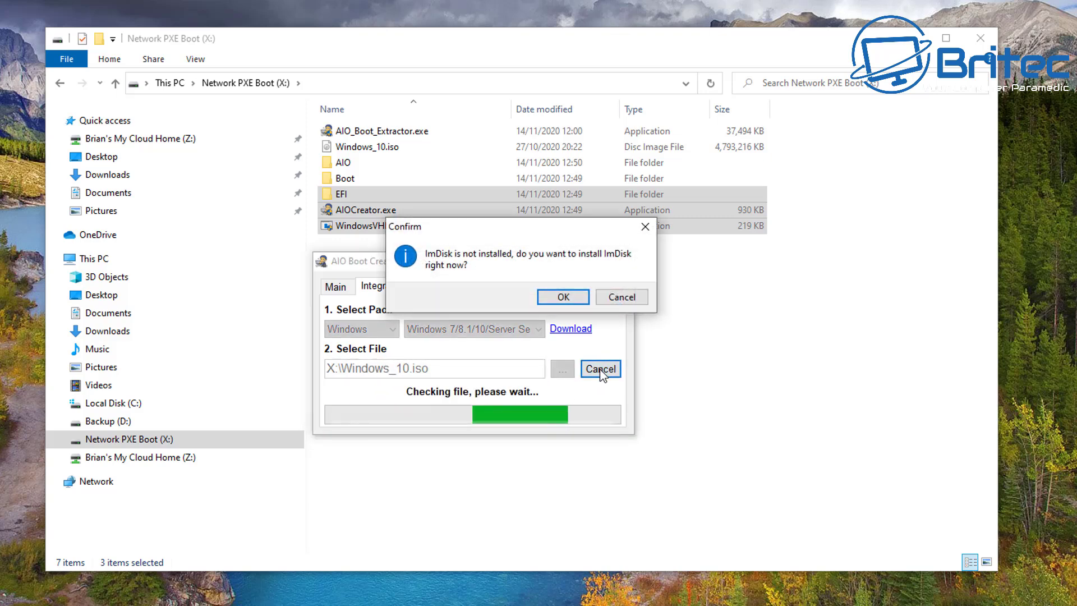
left_click_drag(536, 235, 478, 264)
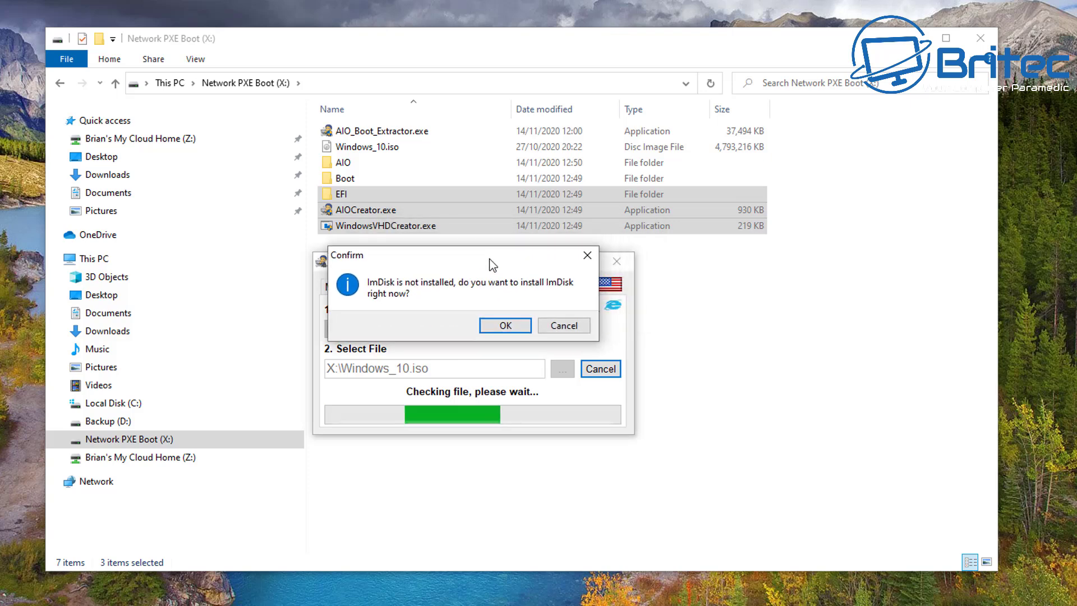
left_click(509, 329)
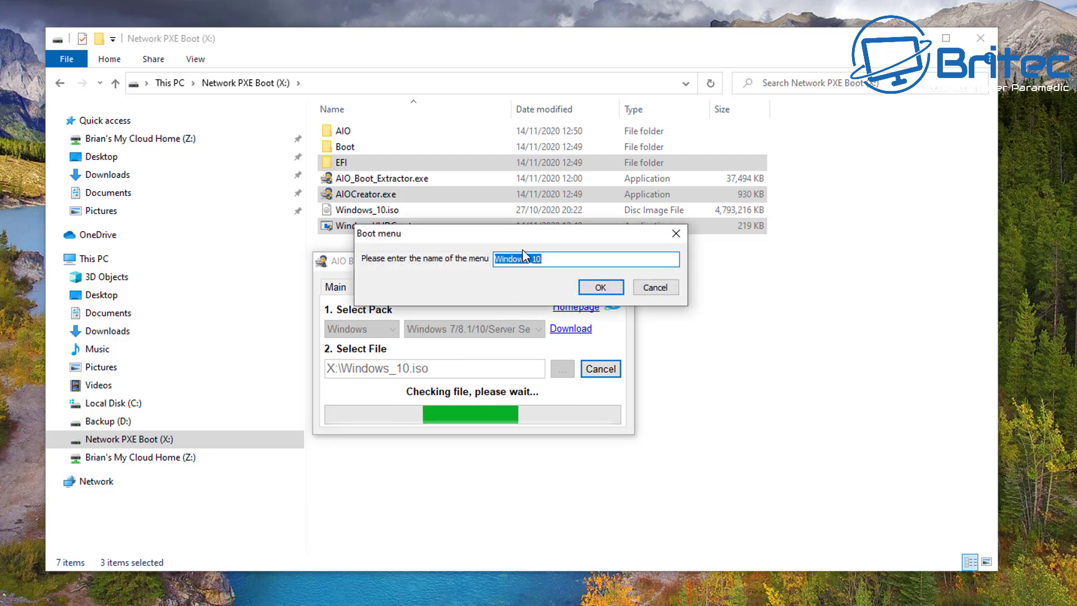
- Name the boot menu entry "Windows 10 Network PXE Boot" and confirm it to continue the integration
left_click_drag(524, 231, 493, 273)
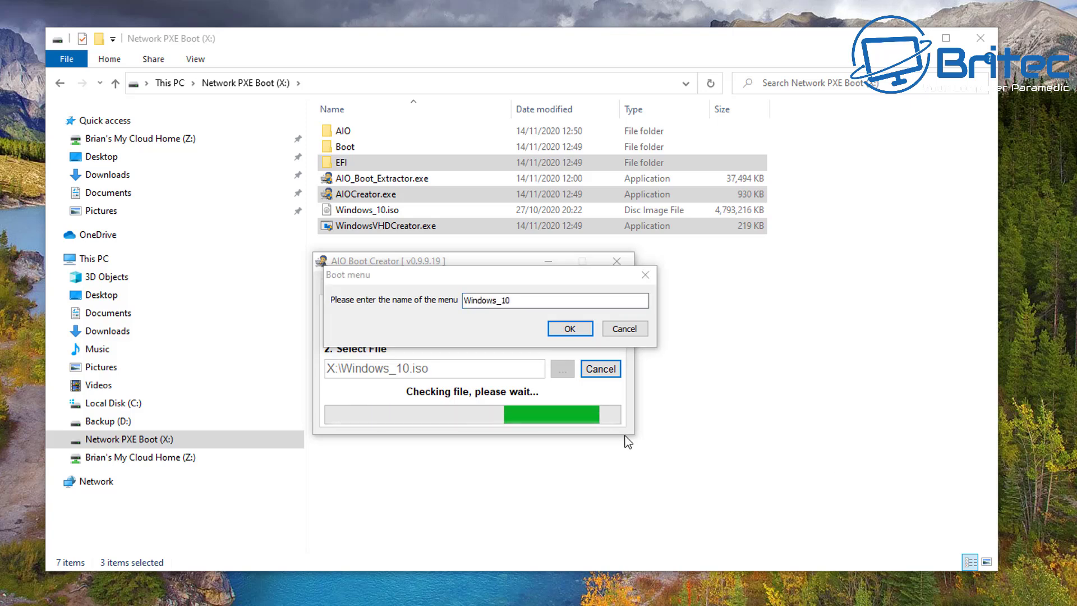
left_click(515, 308)
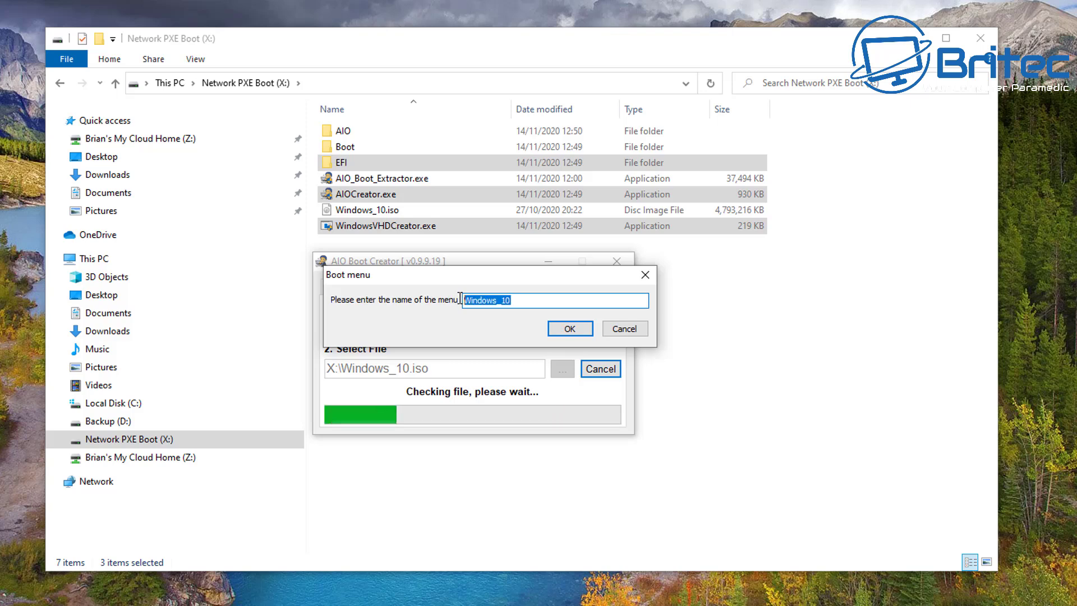
left_click_drag(511, 300, 459, 305)
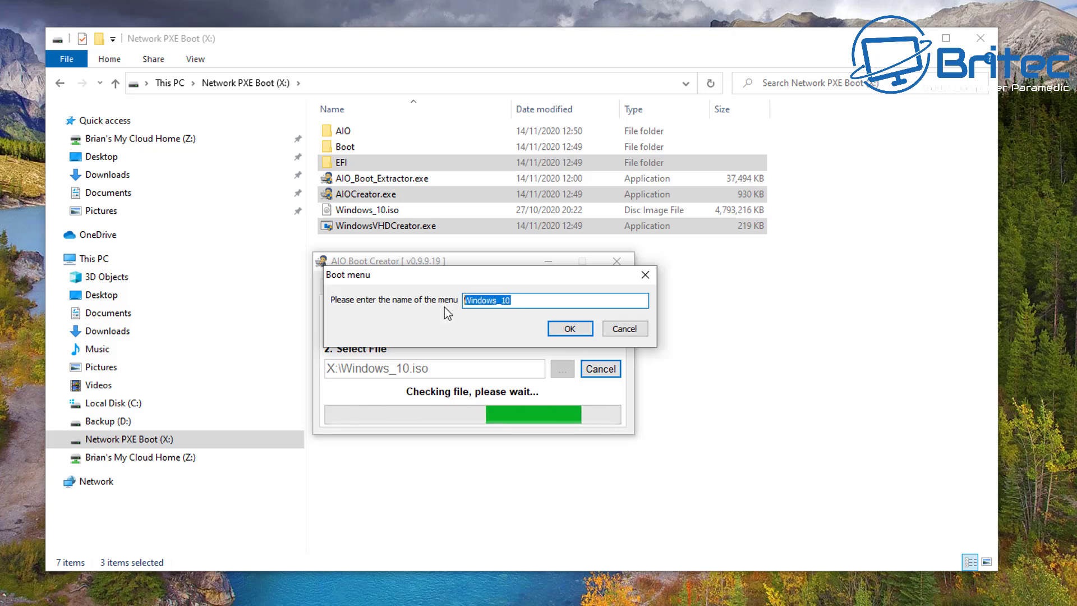
type("Windows")
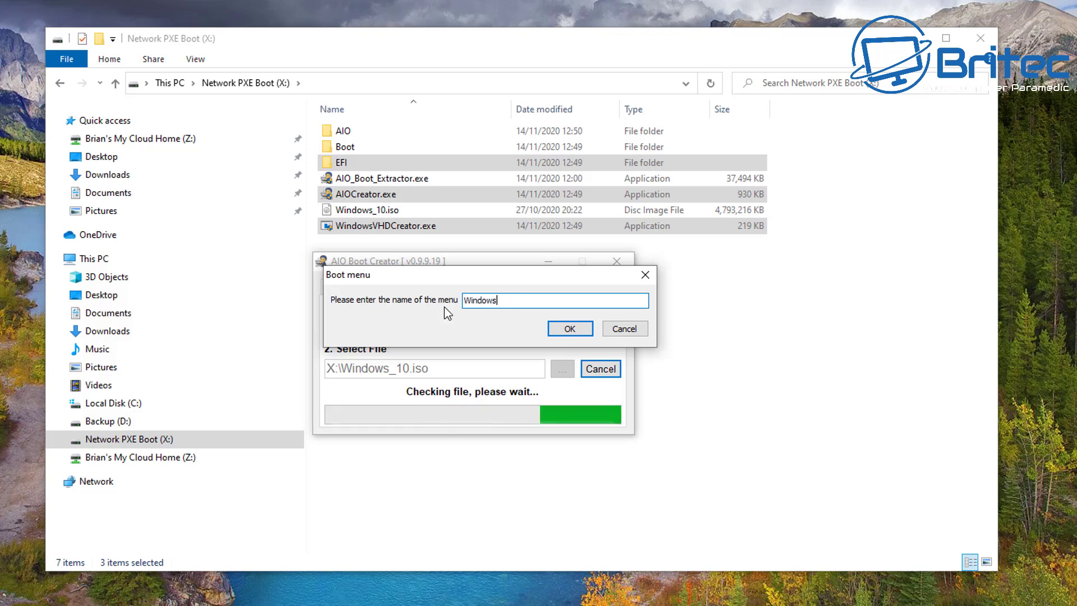
type(" 1")
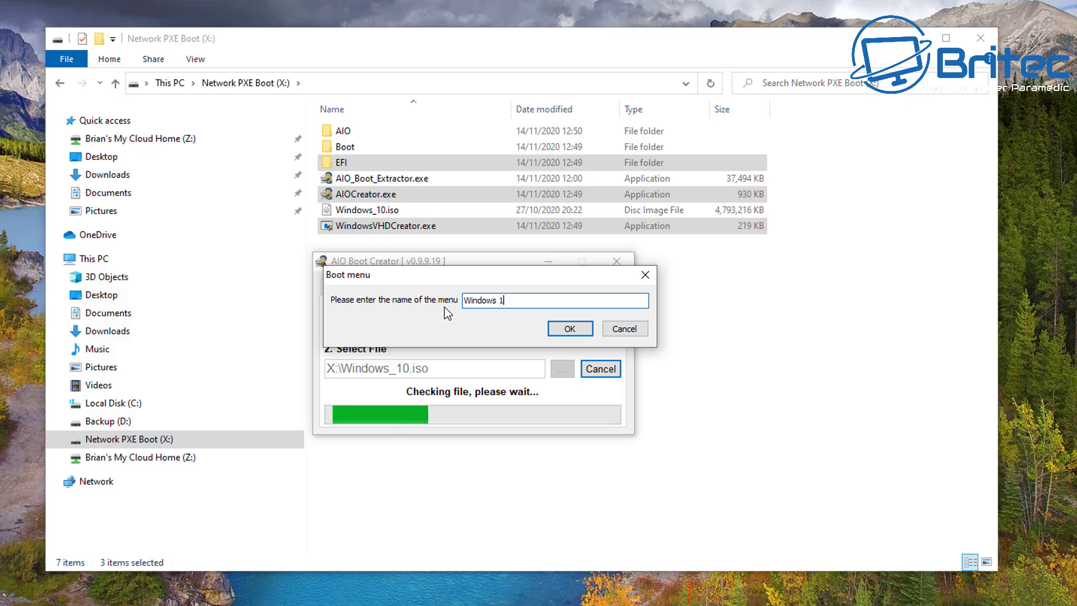
type("0 N")
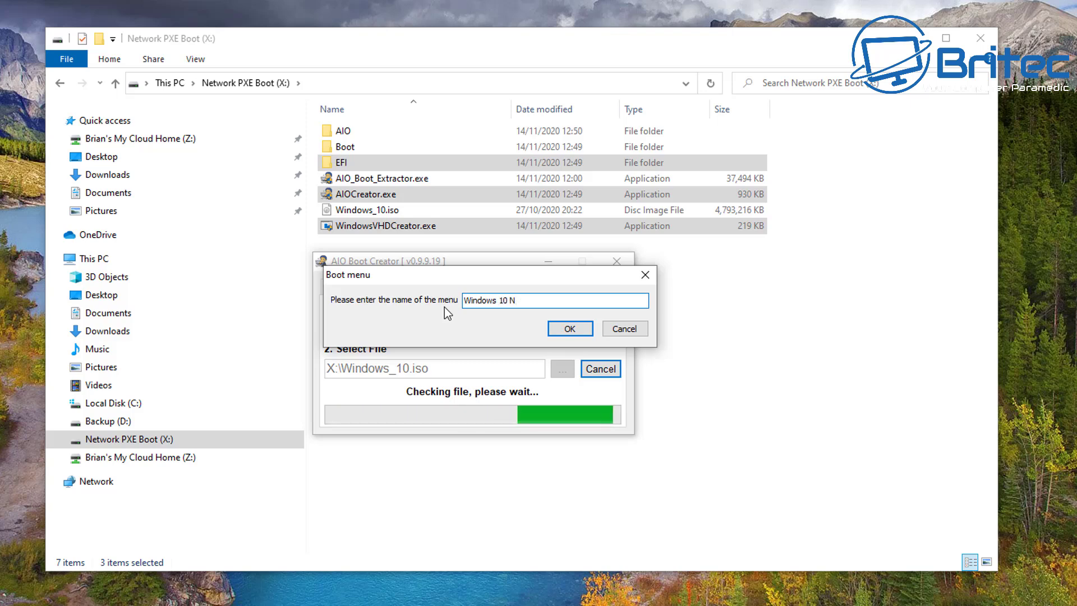
type("et")
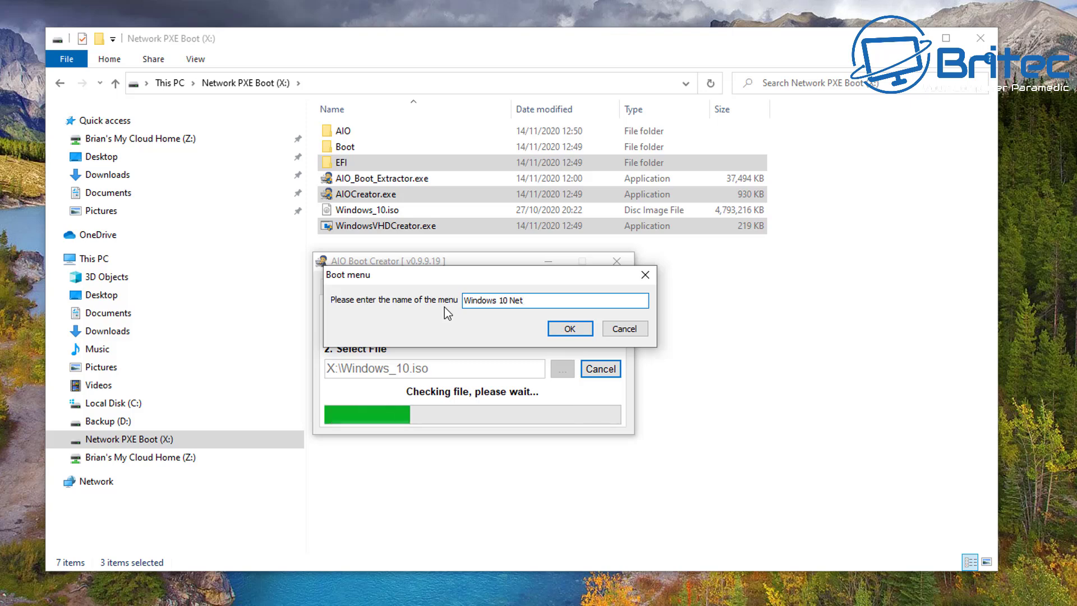
type("work ")
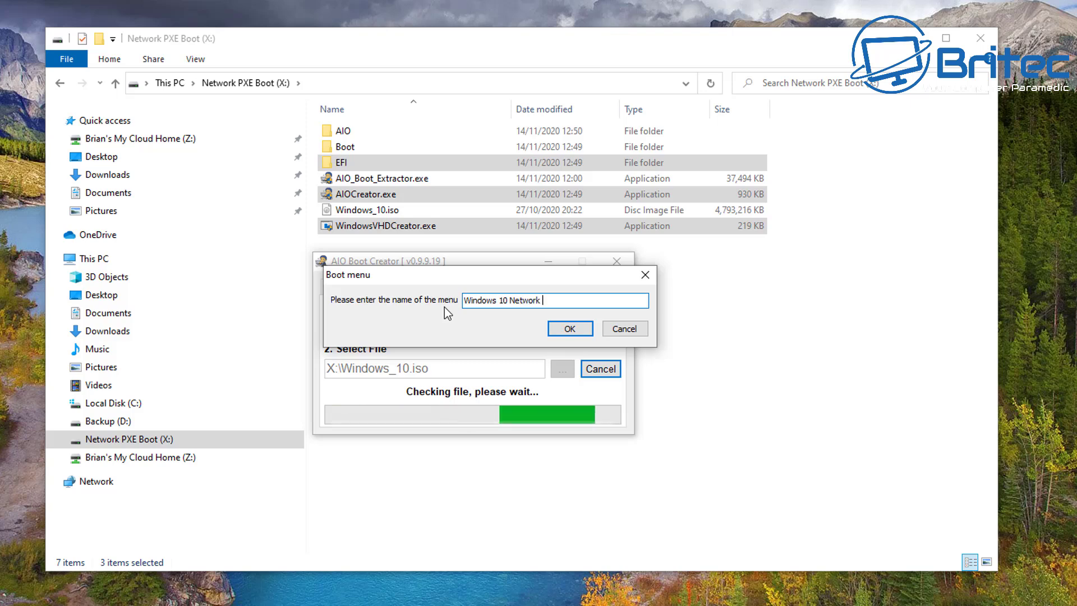
type("PXE")
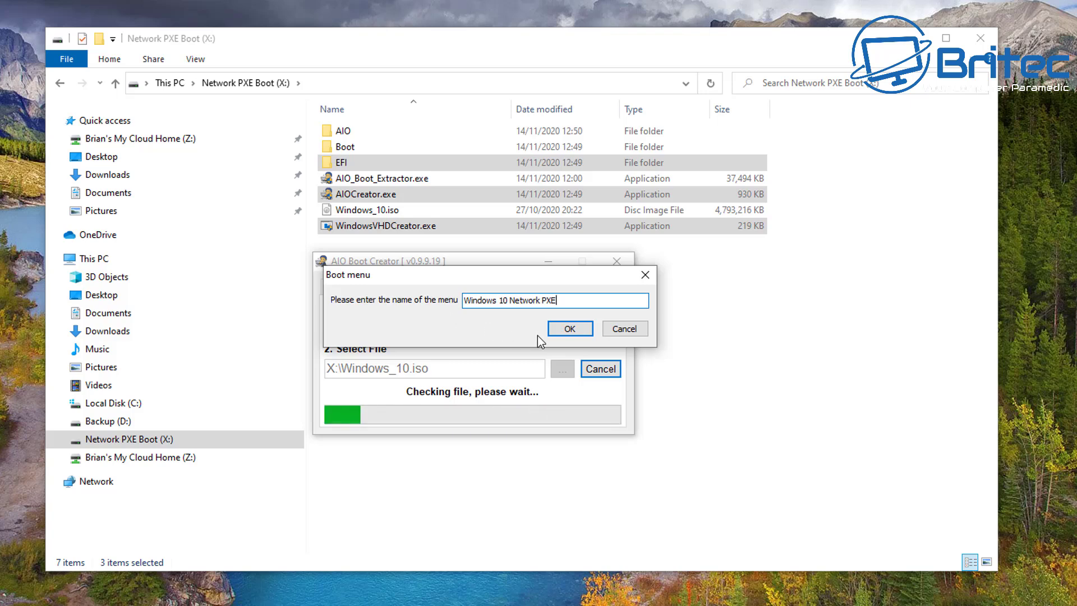
type("Boo")
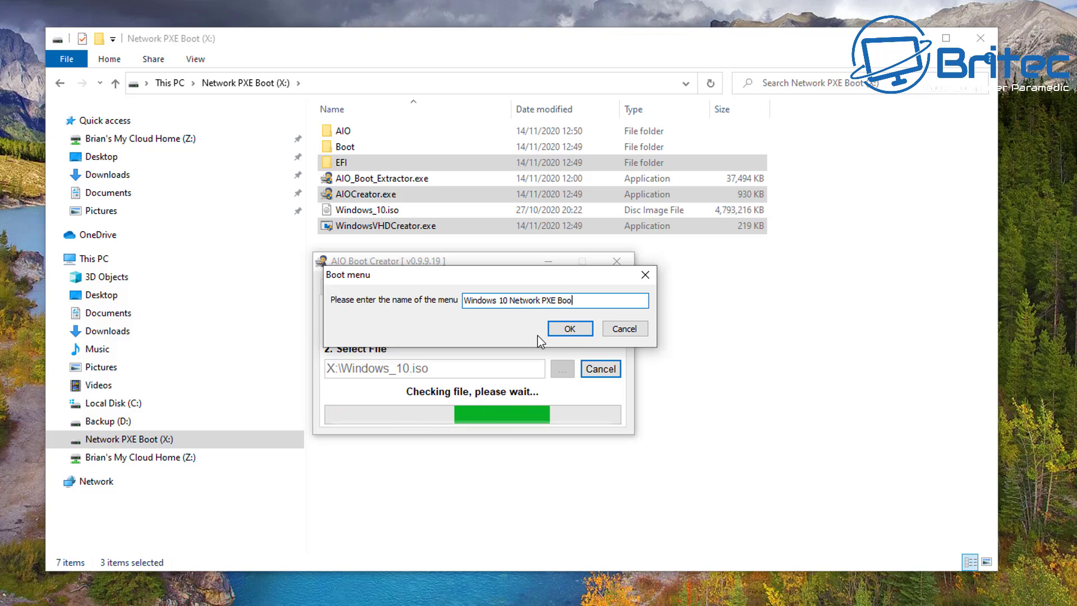
type("t")
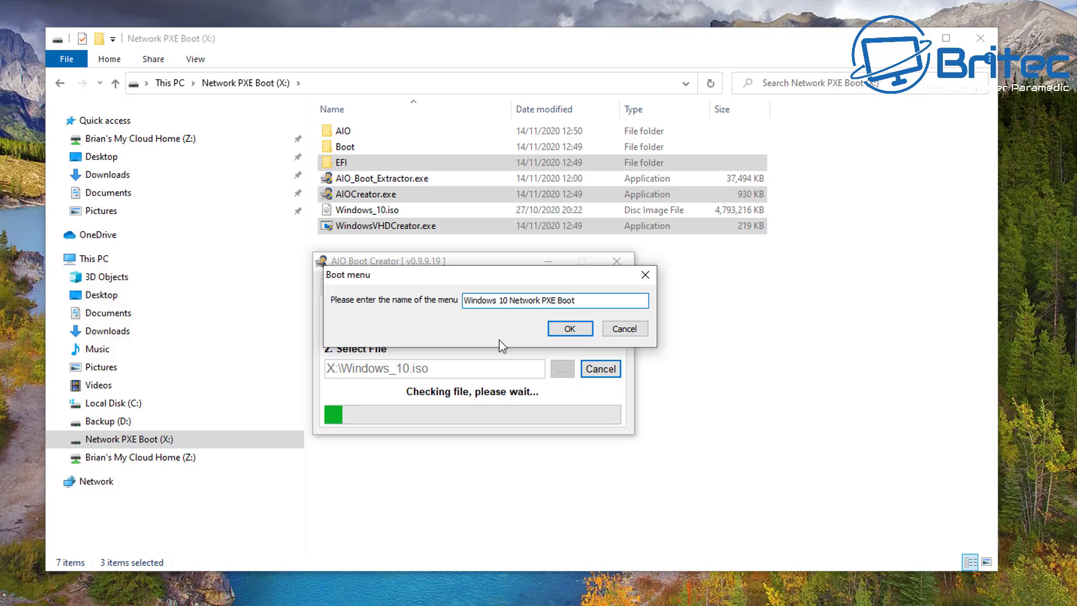
left_click(572, 328)
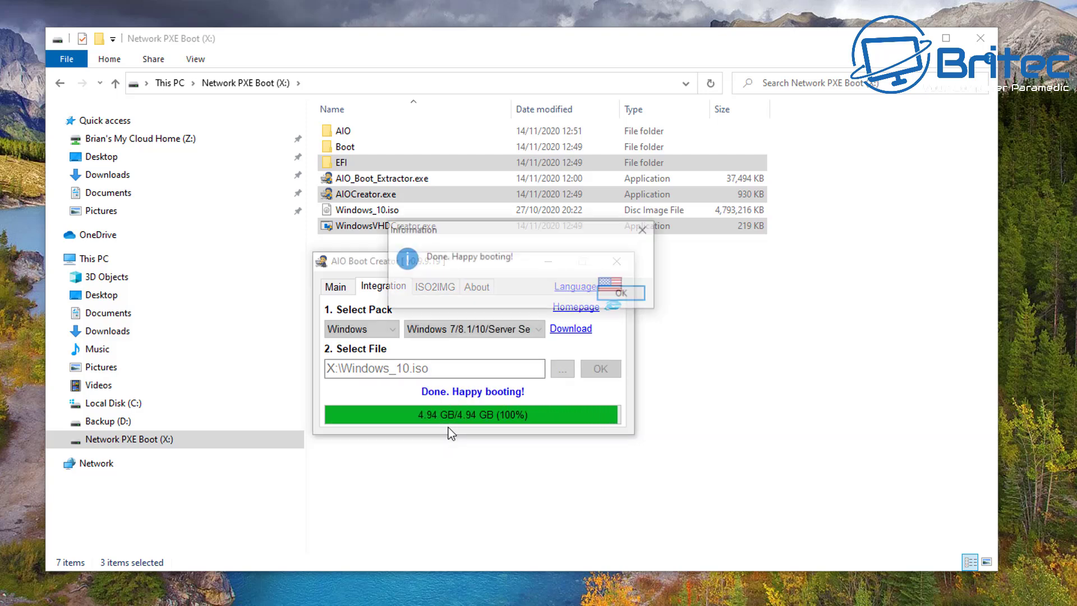
- Dismiss the integration completion message and close AIO Boot Creator
left_click_drag(535, 232, 477, 277)
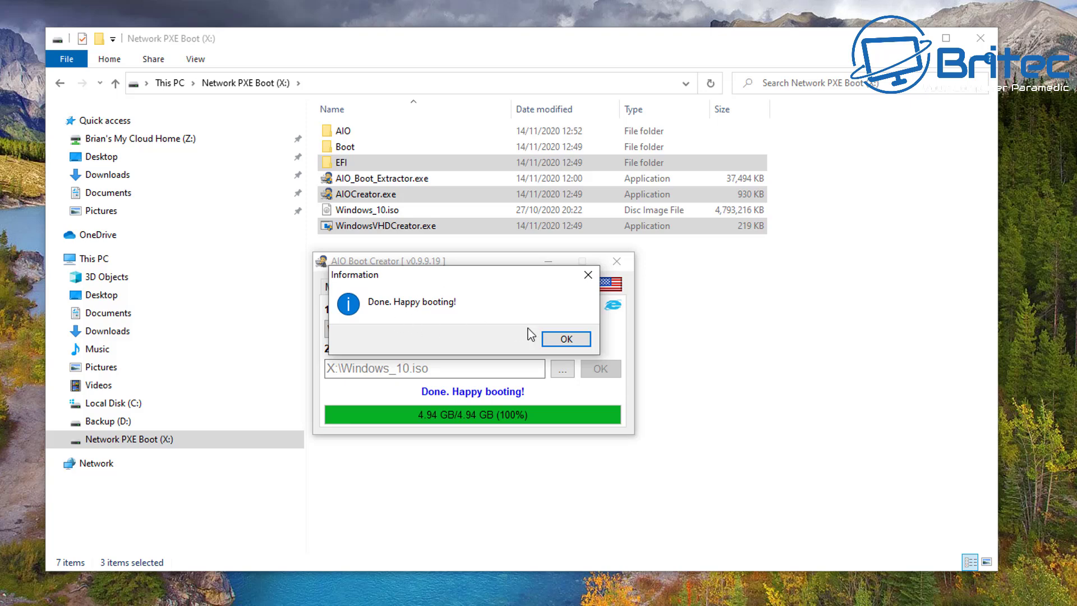
left_click(579, 341)
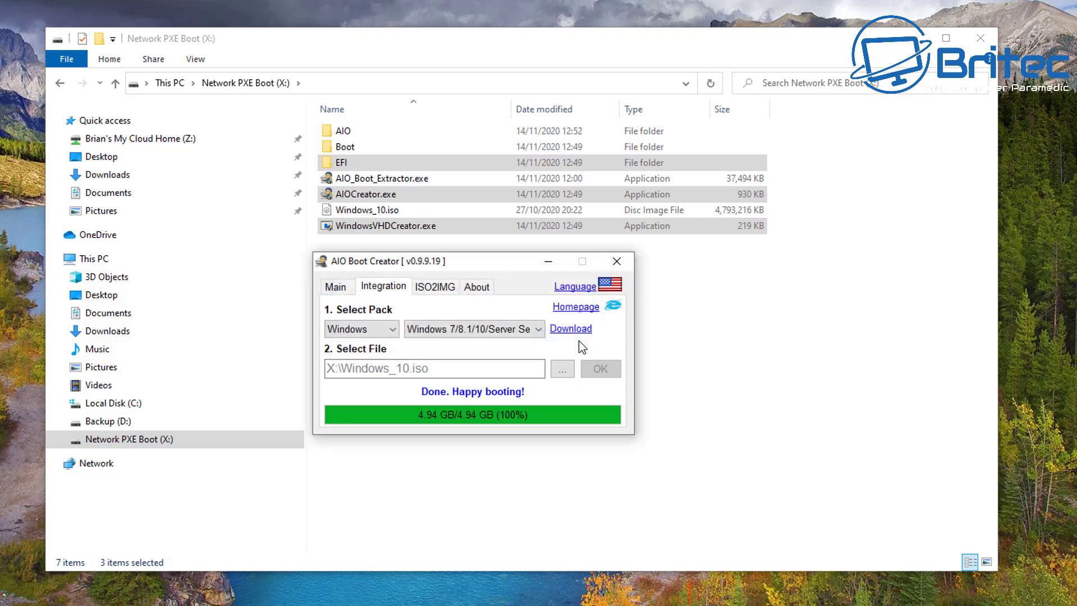
left_click(617, 261)
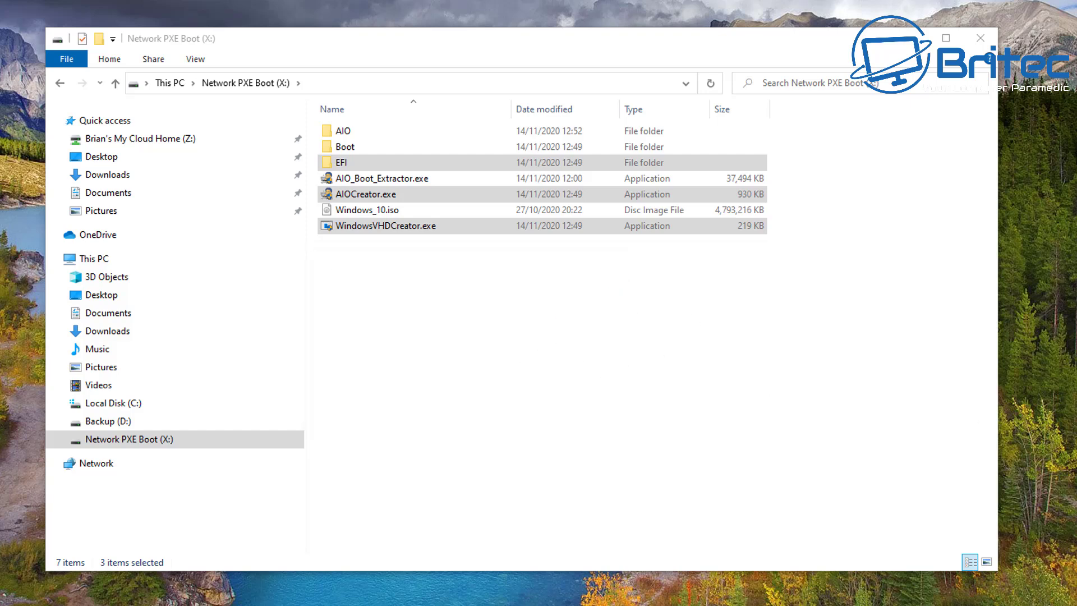
- Enable advanced sharing for the Network PXE Boot (X:) drive through its properties, keeping X as the share name
left_click(807, 468)
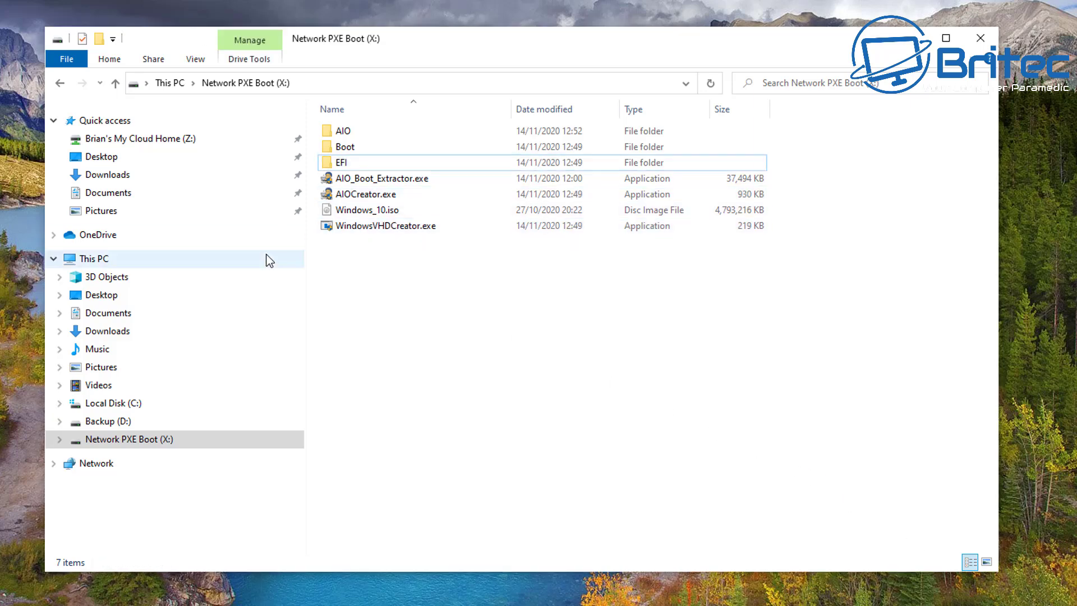
left_click(60, 84)
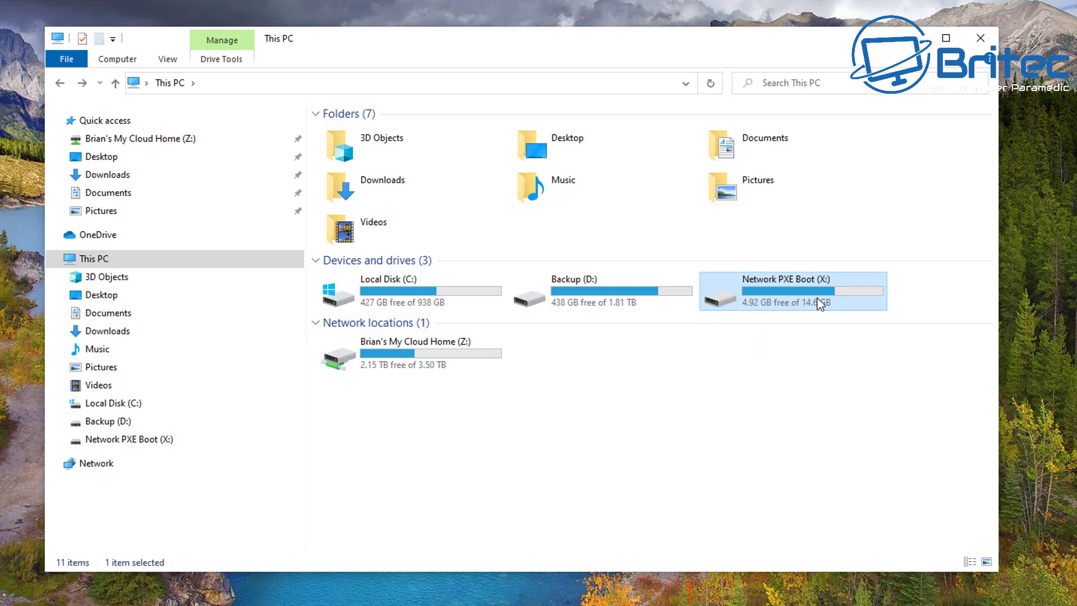
right_click(778, 291)
key("alt+Return")
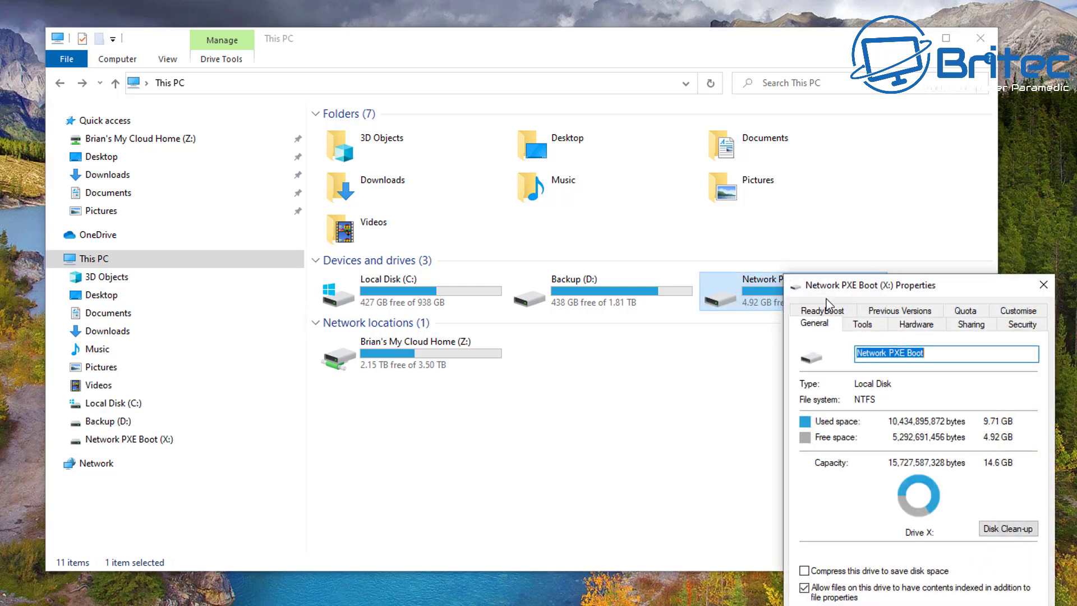
left_click_drag(920, 294, 568, 162)
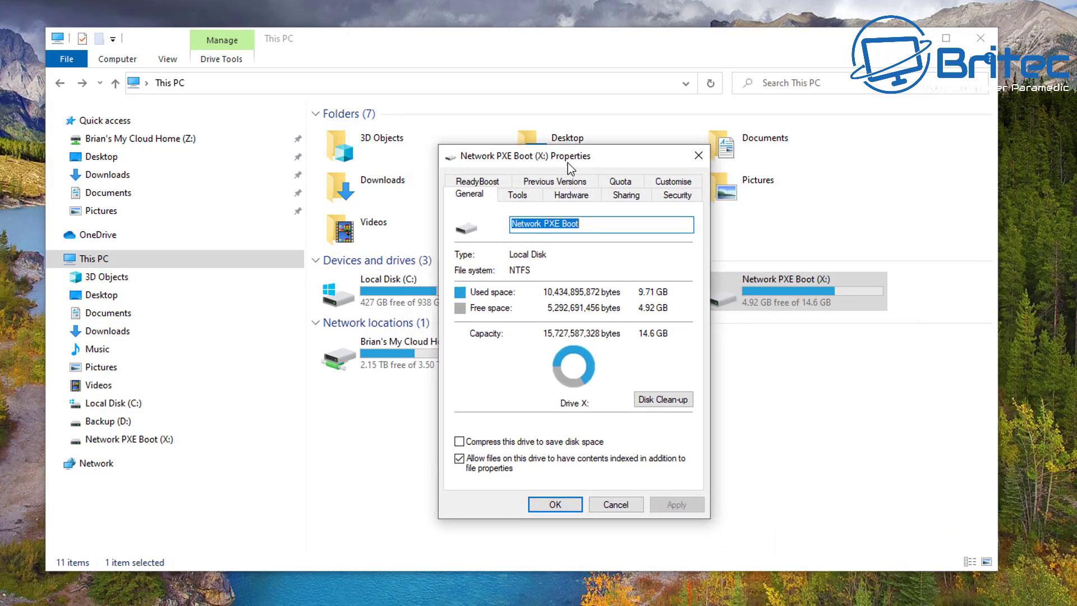
left_click(624, 196)
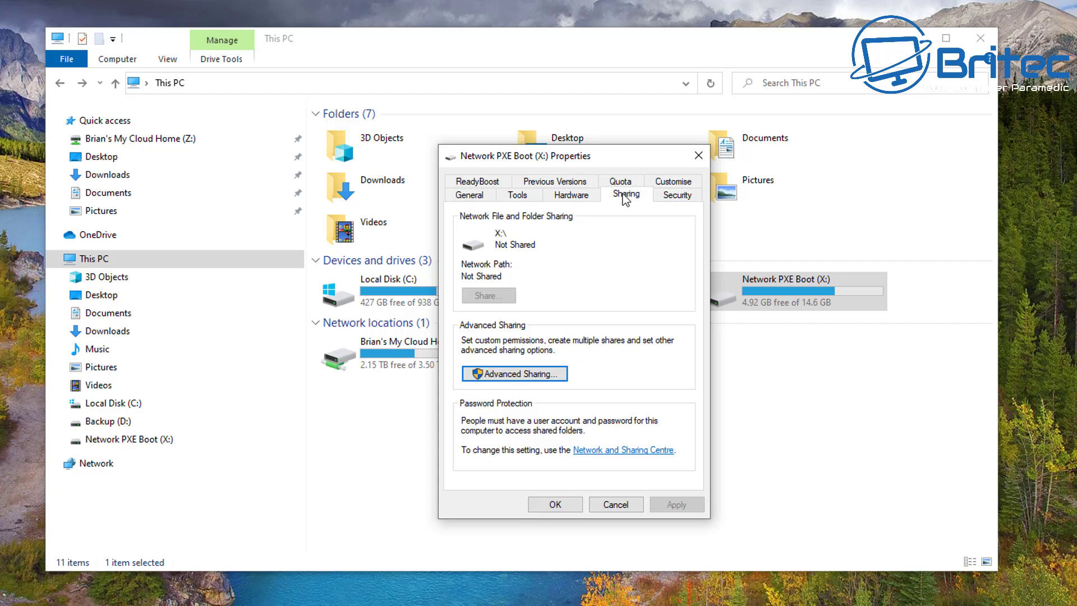
left_click(504, 376)
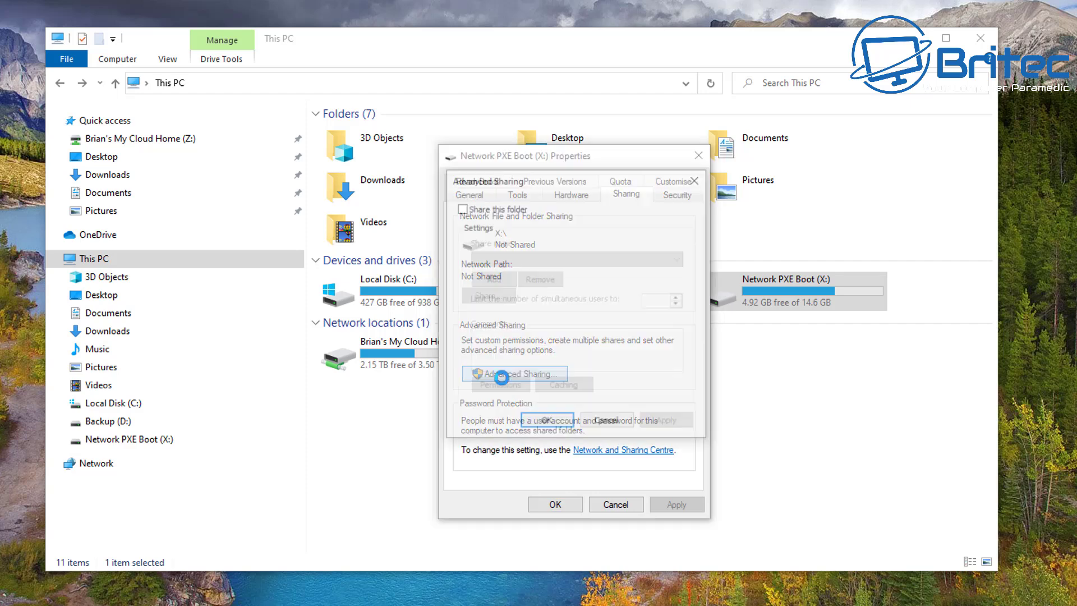
left_click(461, 209)
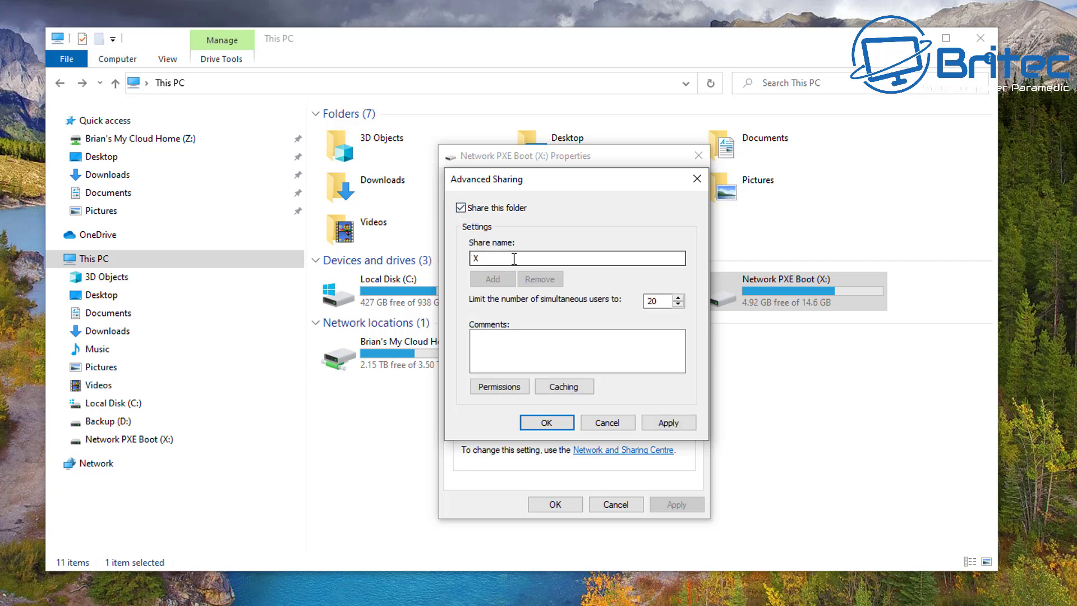
- Allow Everyone the Full Control and Change permissions on the X share and apply them
left_click(500, 387)
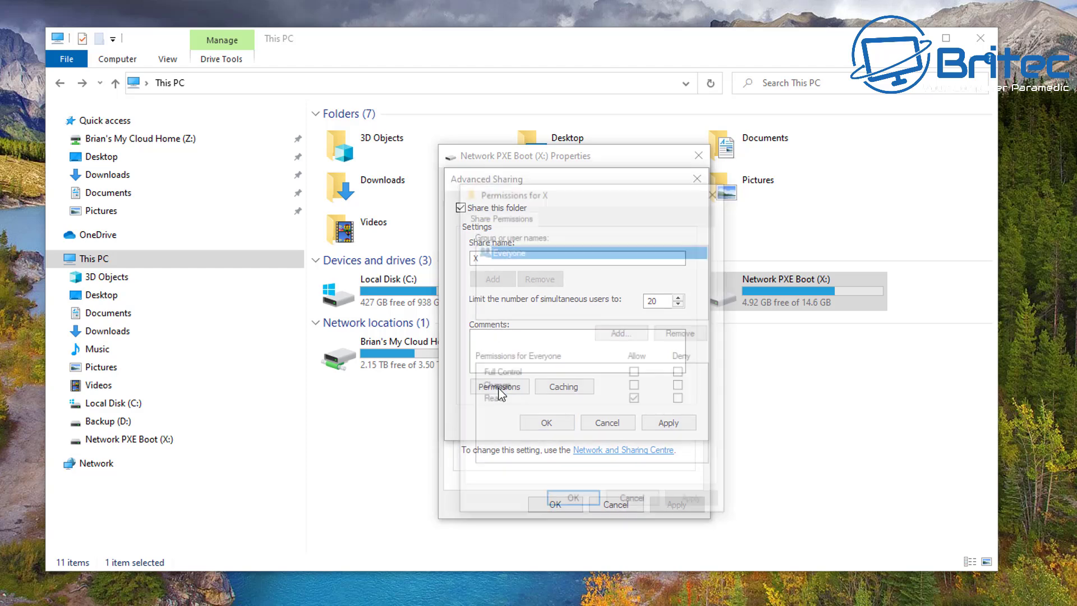
left_click_drag(589, 197, 568, 170)
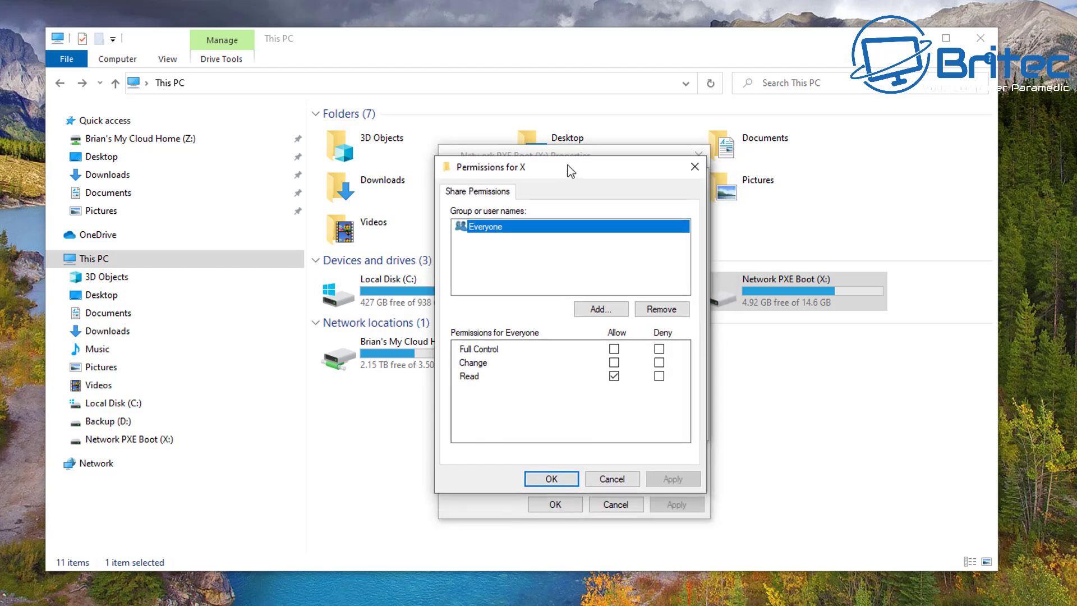
left_click(613, 361)
left_click(613, 348)
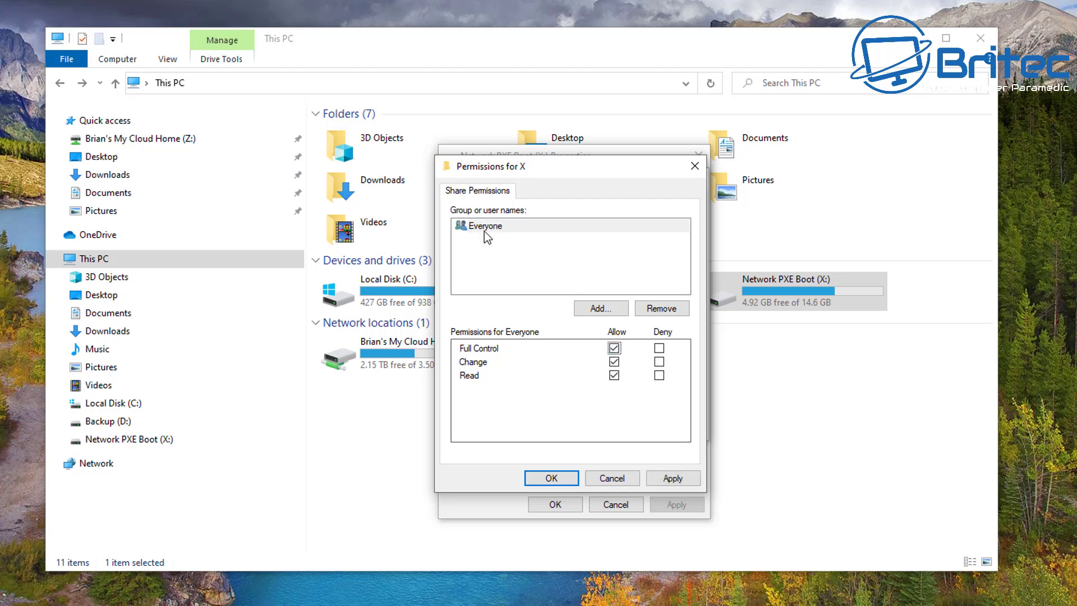
left_click(661, 480)
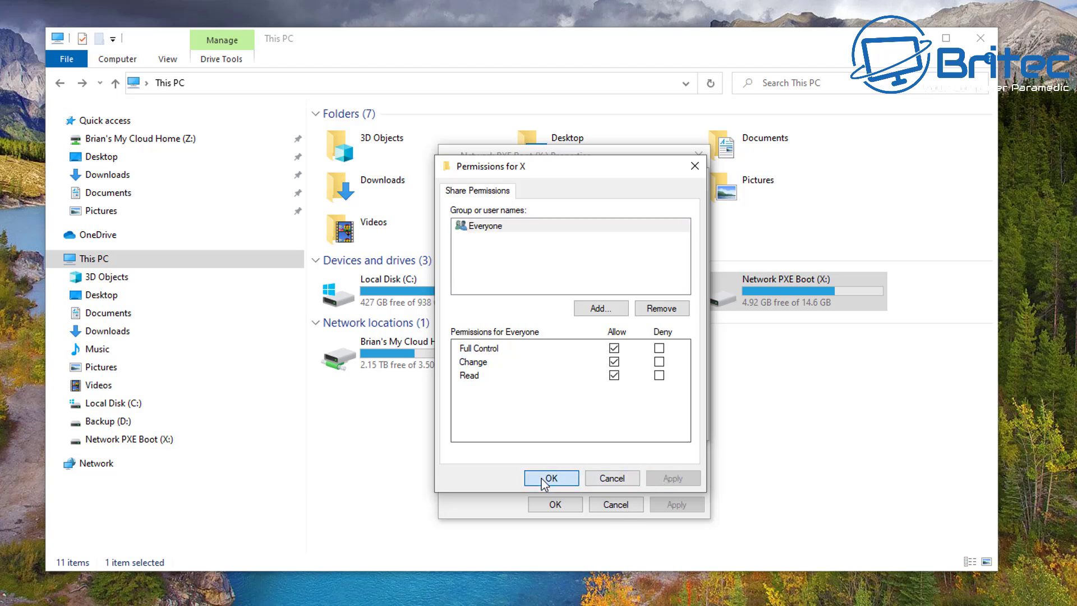
left_click(547, 478)
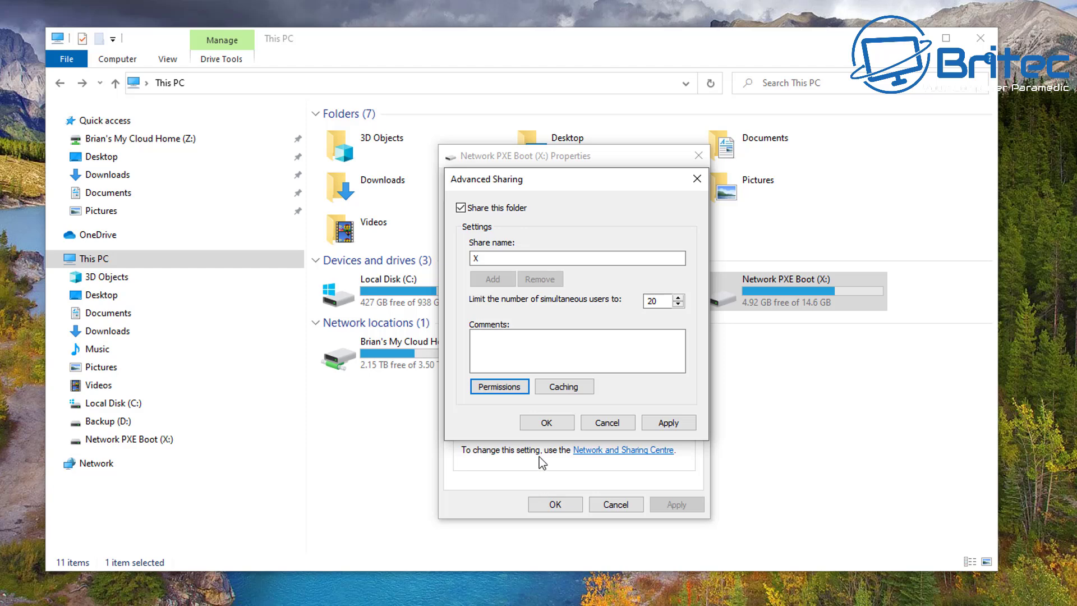
- Confirm the advanced sharing settings of the X: drive and close its properties and the file window
left_click(543, 429)
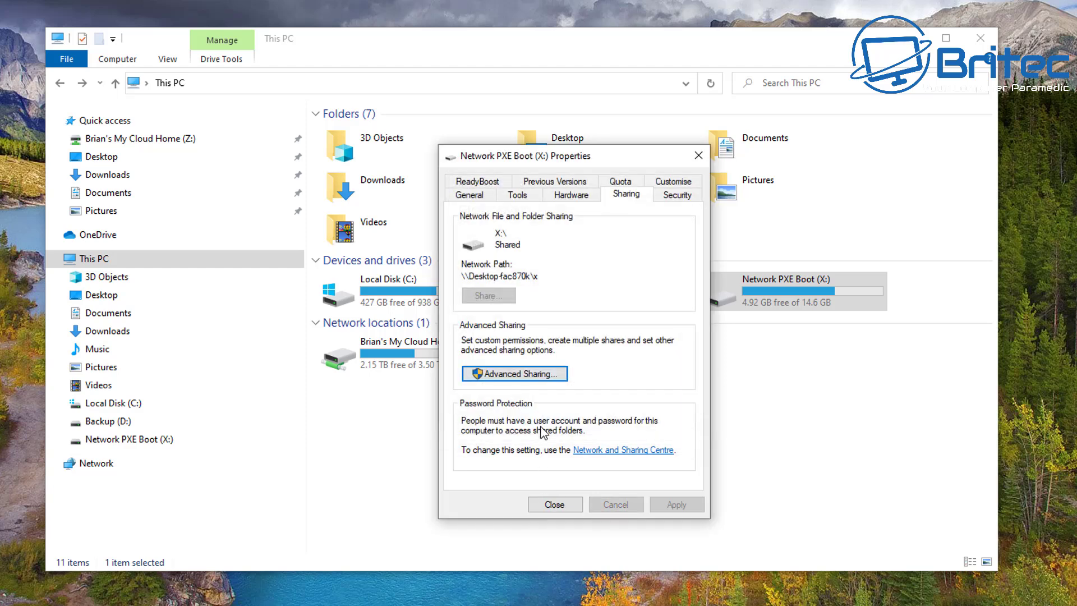
left_click(555, 504)
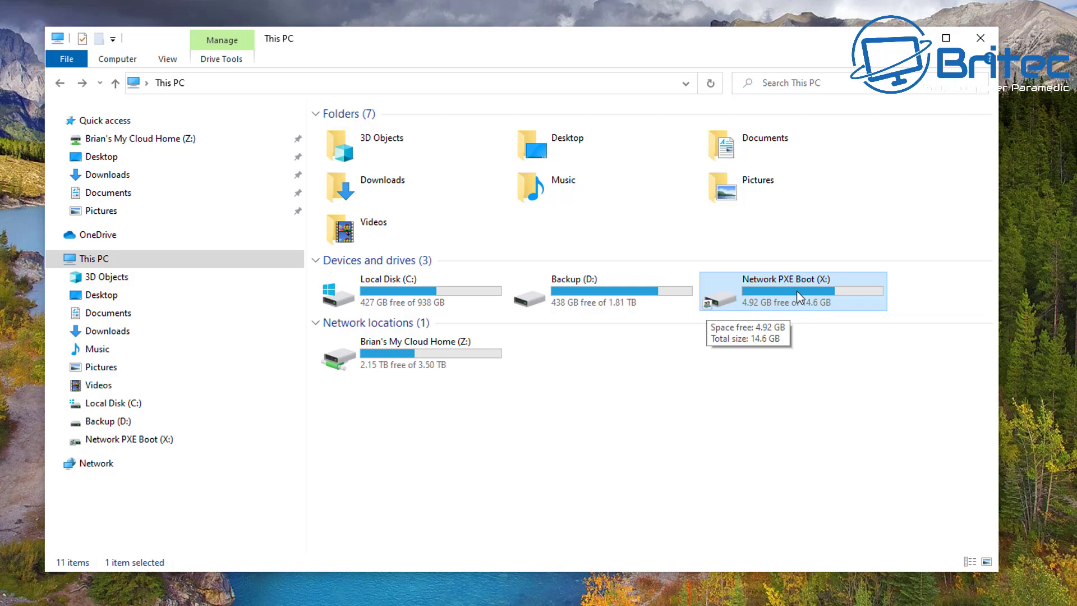
left_click(990, 50)
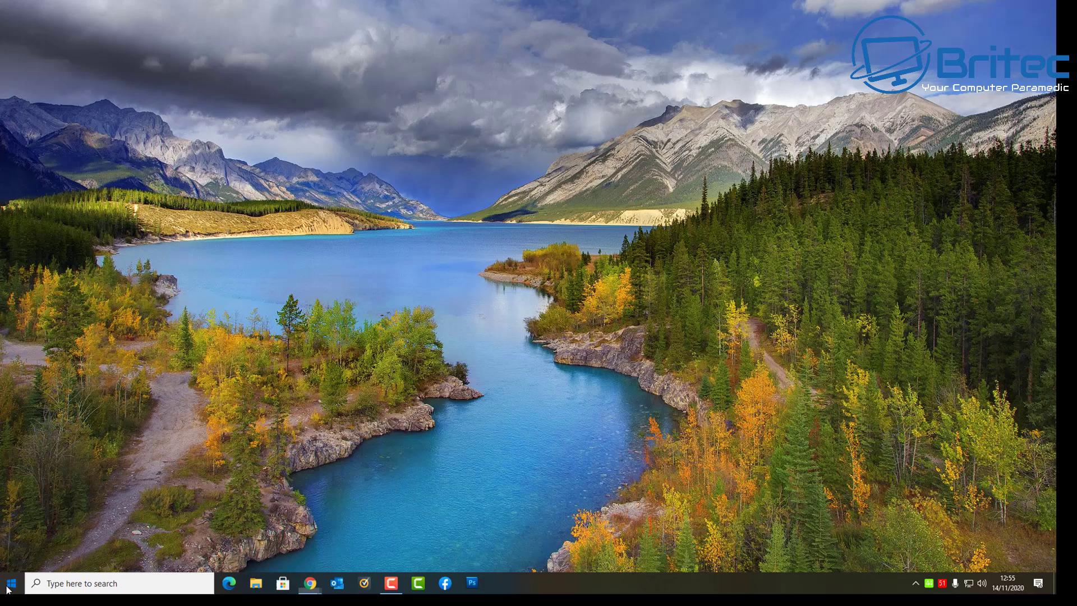
- Open the advanced sharing settings of the Network and Sharing Centre from the Windows network settings
left_click(12, 582)
left_click(14, 531)
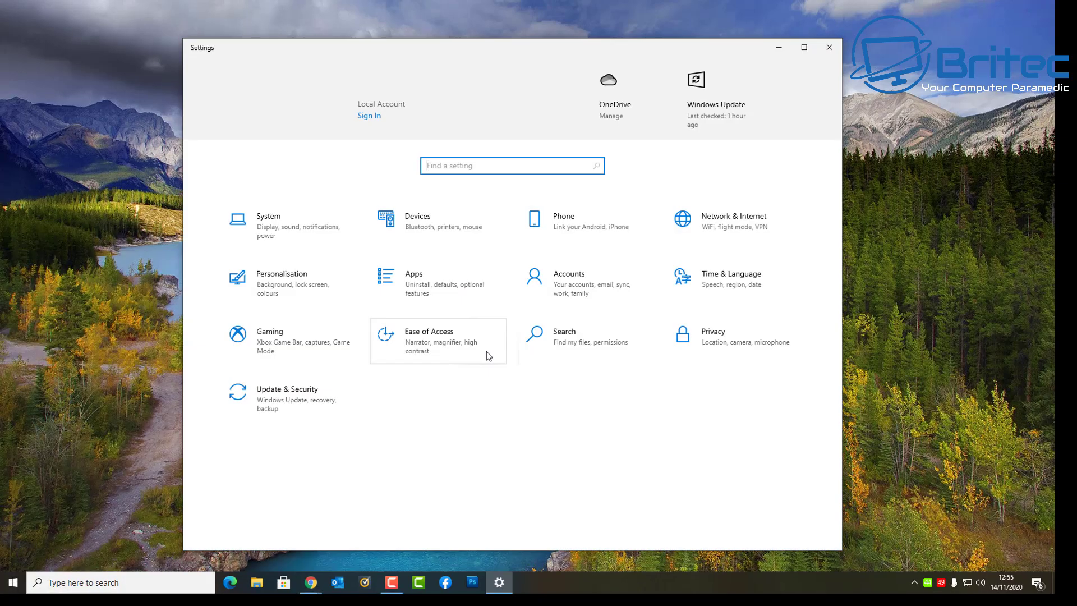
left_click(721, 225)
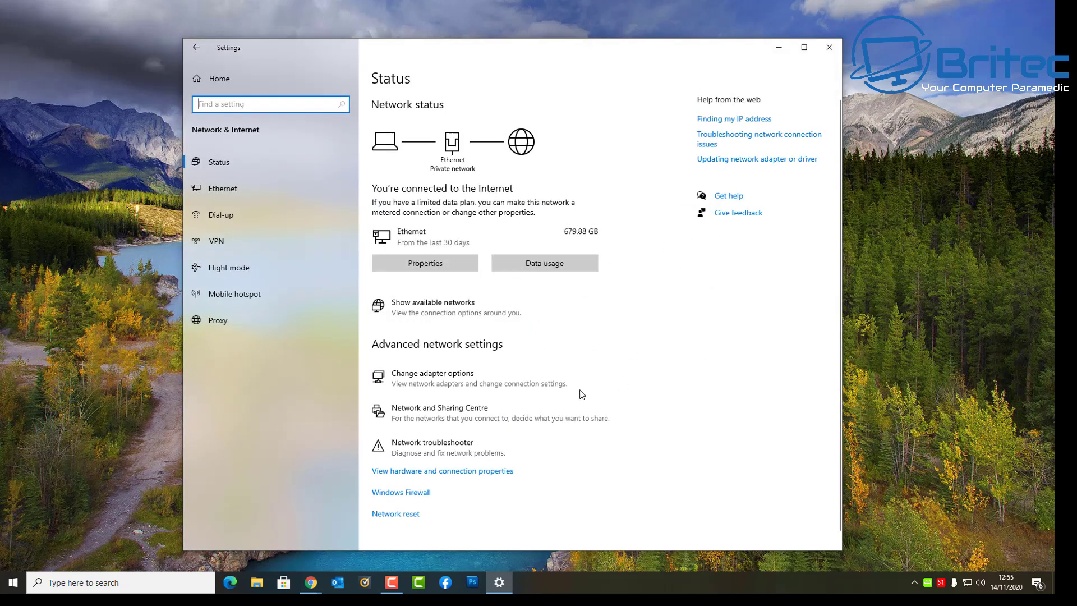
left_click(475, 415)
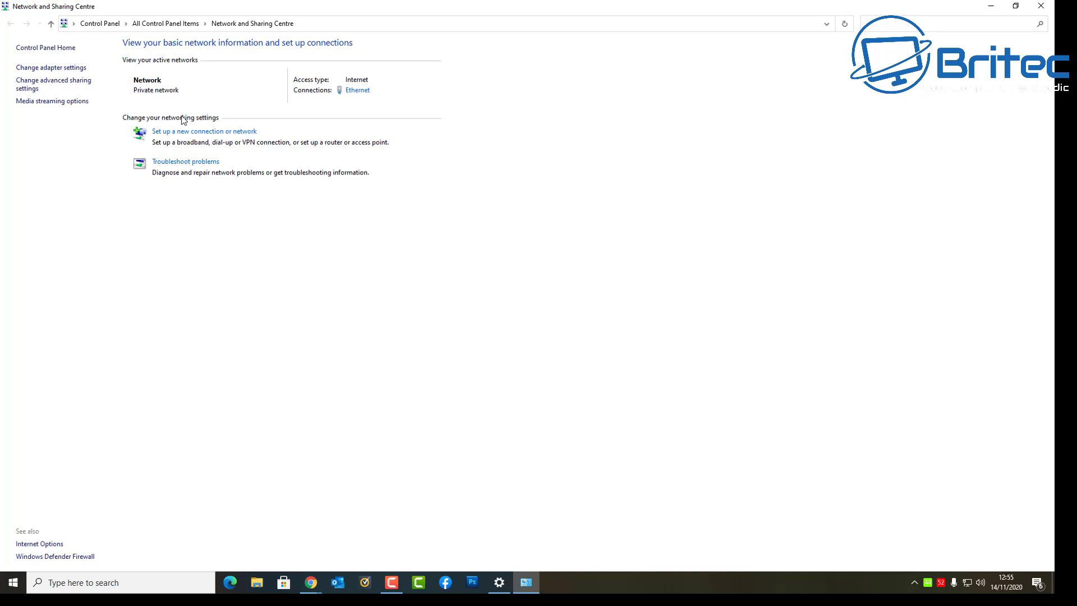
left_click(74, 86)
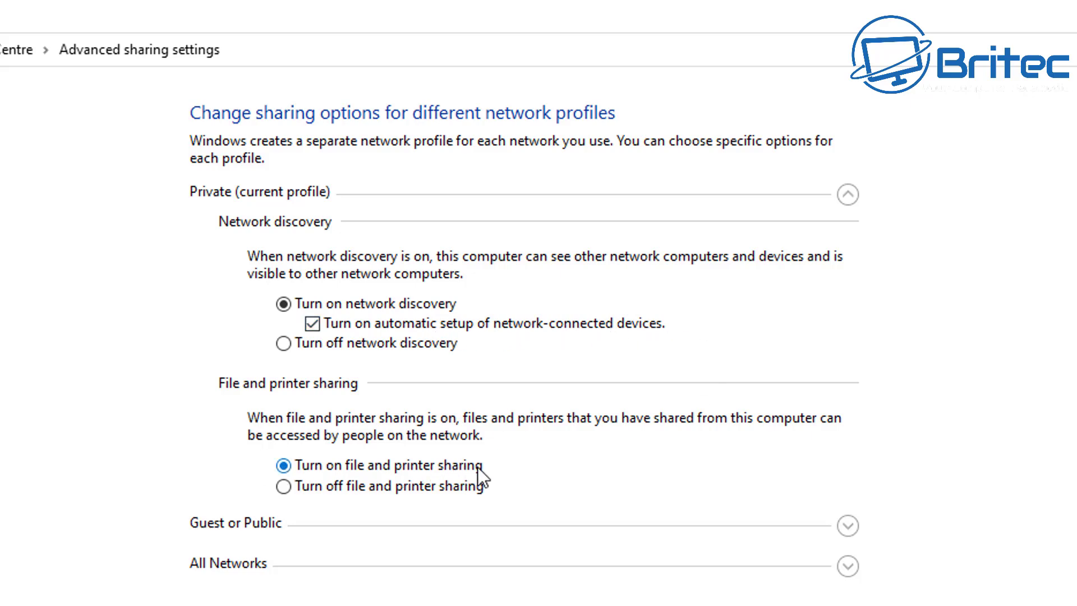
- Turn on network discovery and file and printer sharing for the Guest or Public profile
left_click(848, 527)
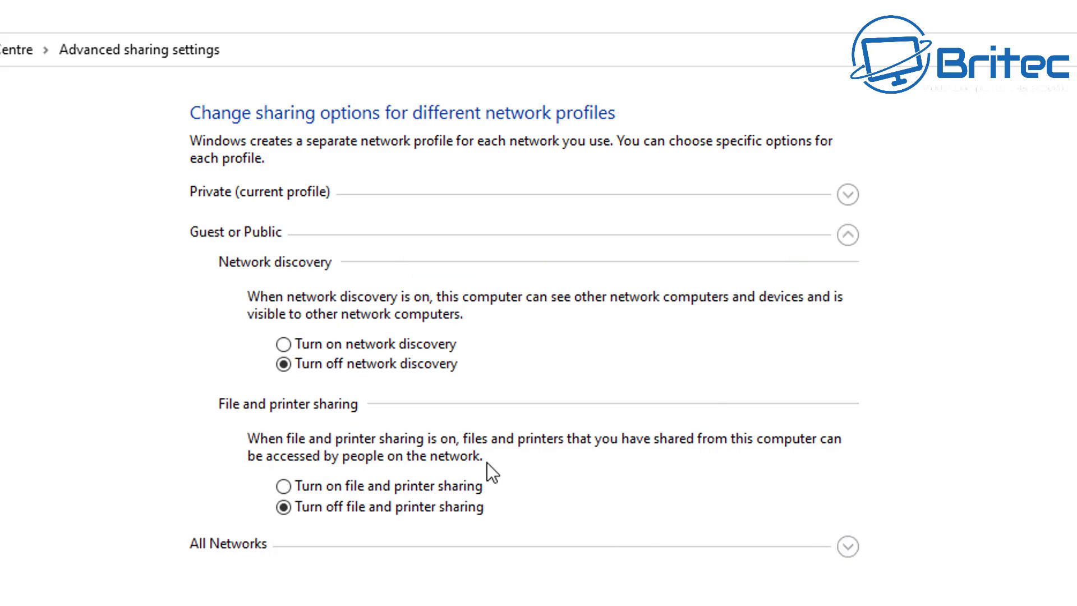
left_click(284, 364)
left_click(284, 347)
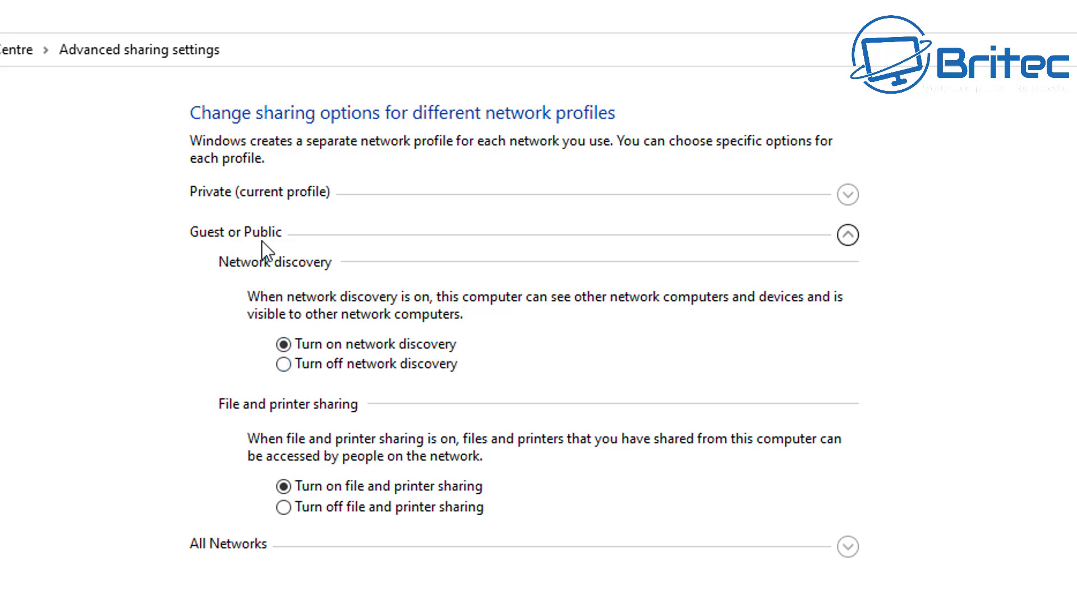
- Turn on Public folder sharing for All Networks and close the network settings windows
left_click(845, 549)
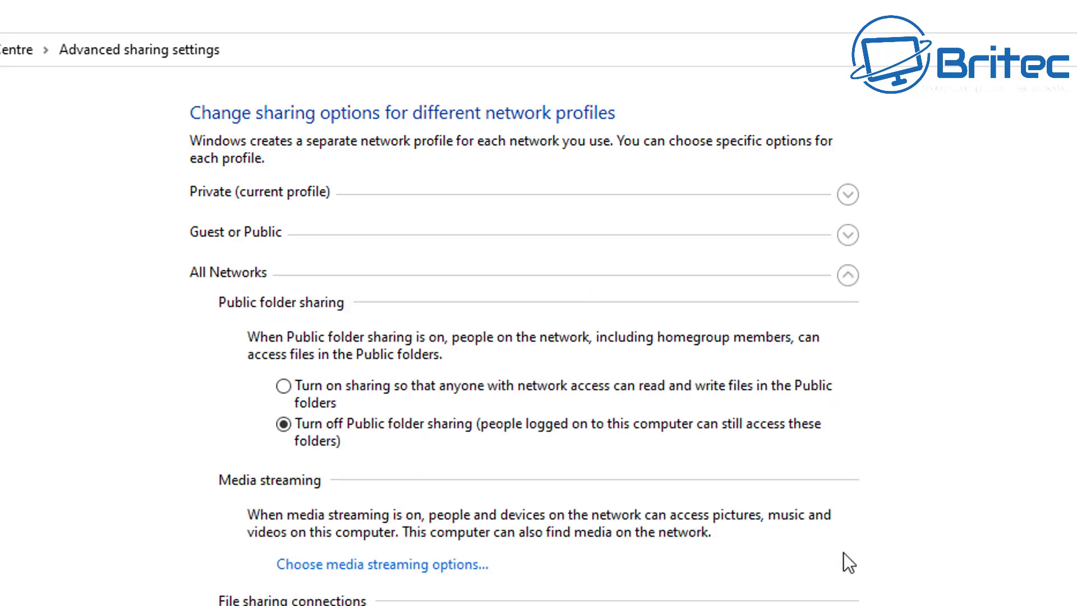
left_click(284, 387)
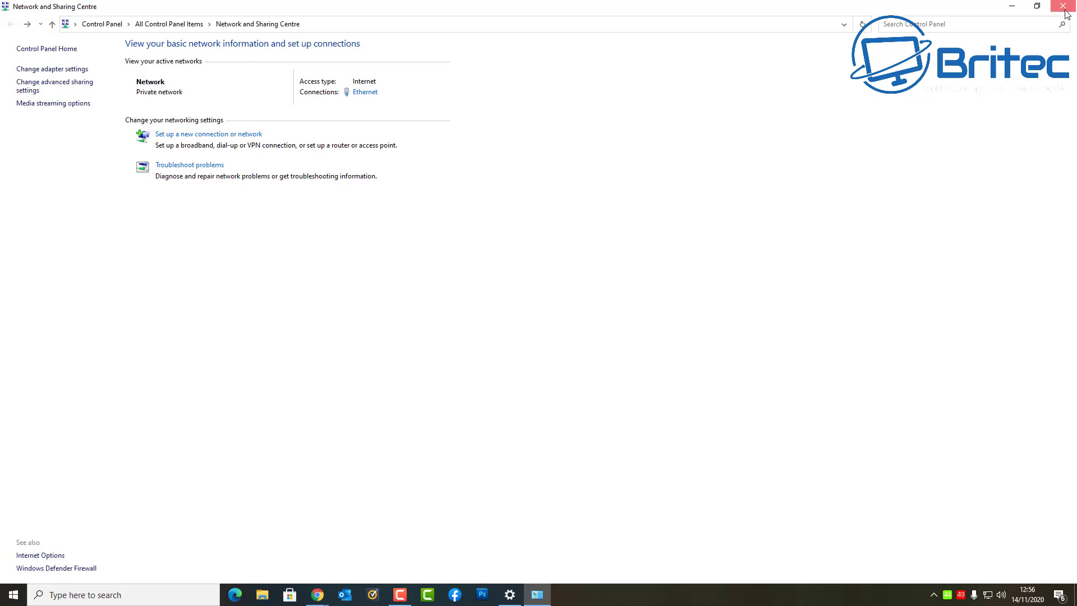
left_click(1065, 10)
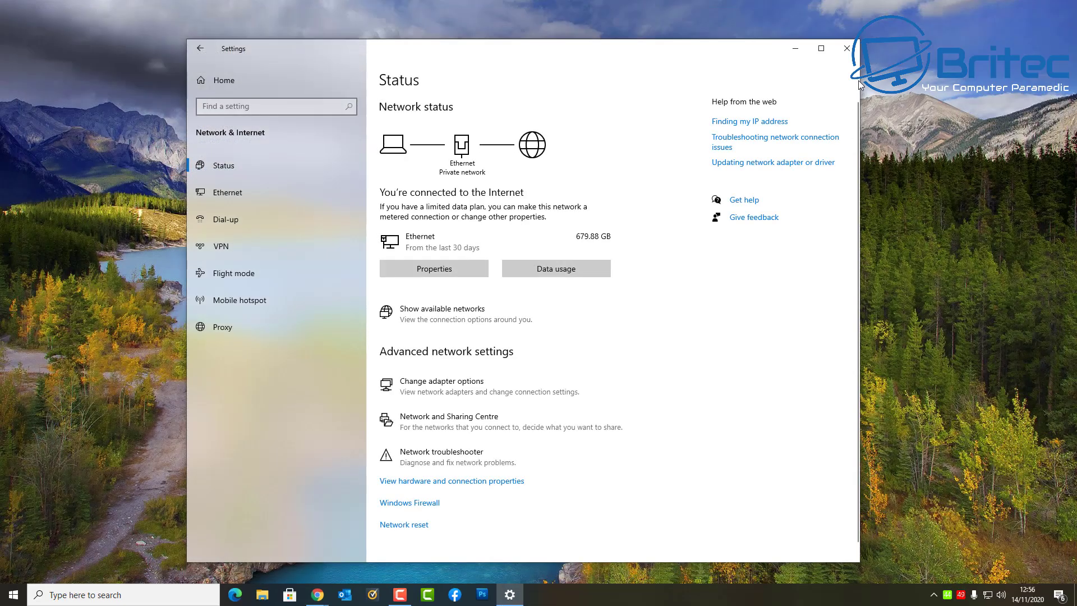
left_click(855, 53)
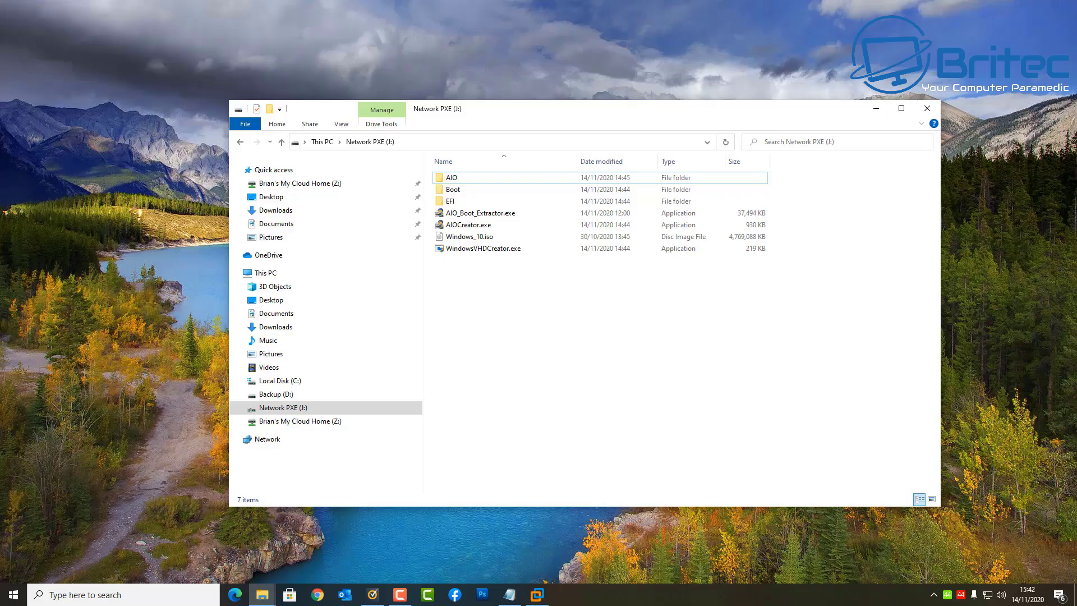
- Run AIOCreator.exe from the Network PXE (J:) drive as administrator and move its window into clear view
left_click(476, 225)
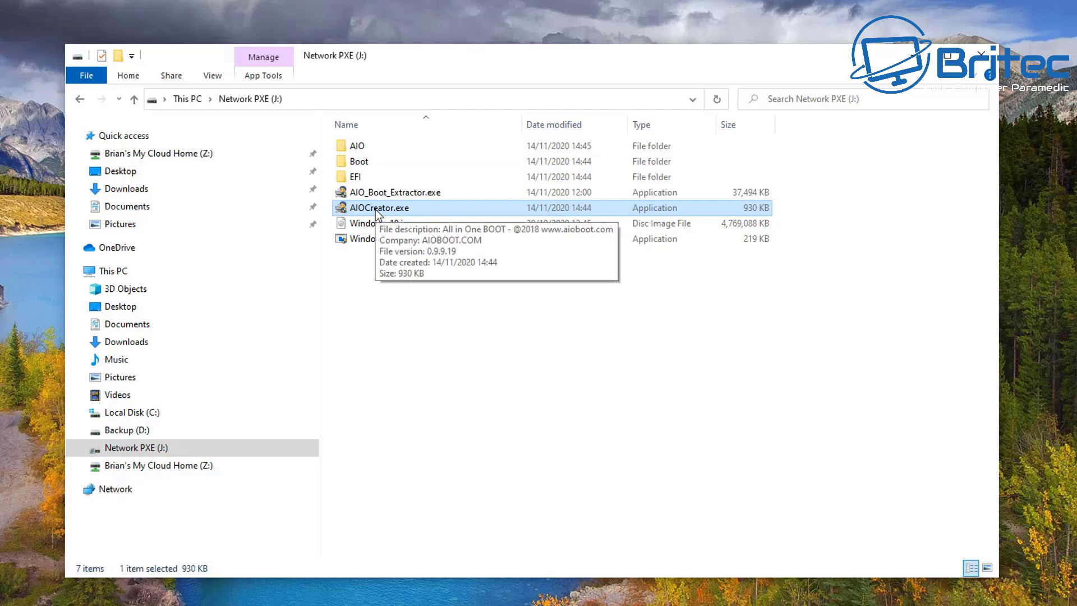
right_click(372, 209)
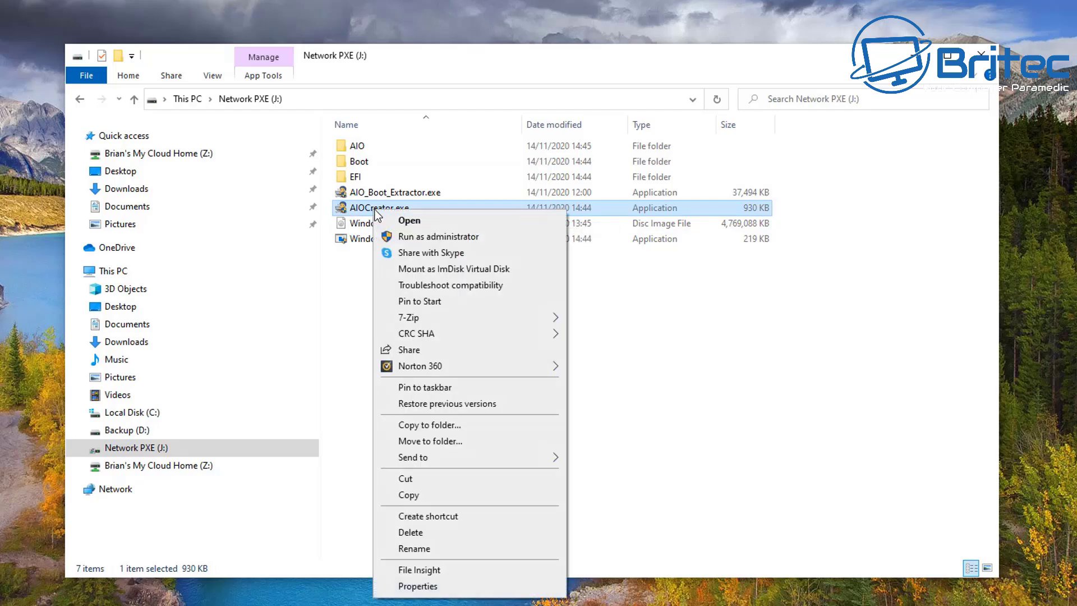
left_click(438, 236)
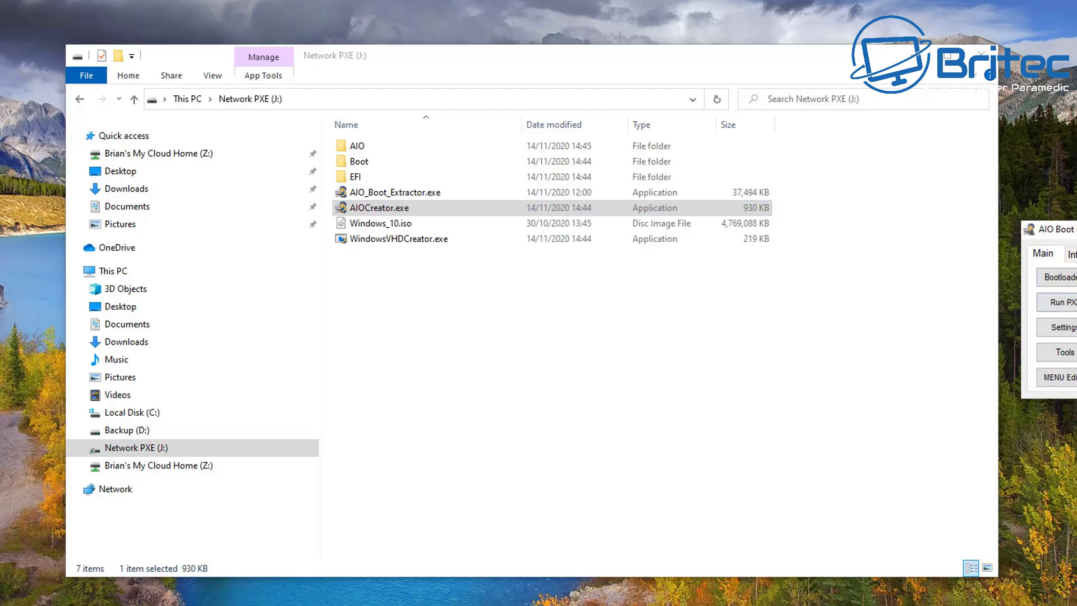
left_click_drag(1038, 233, 426, 272)
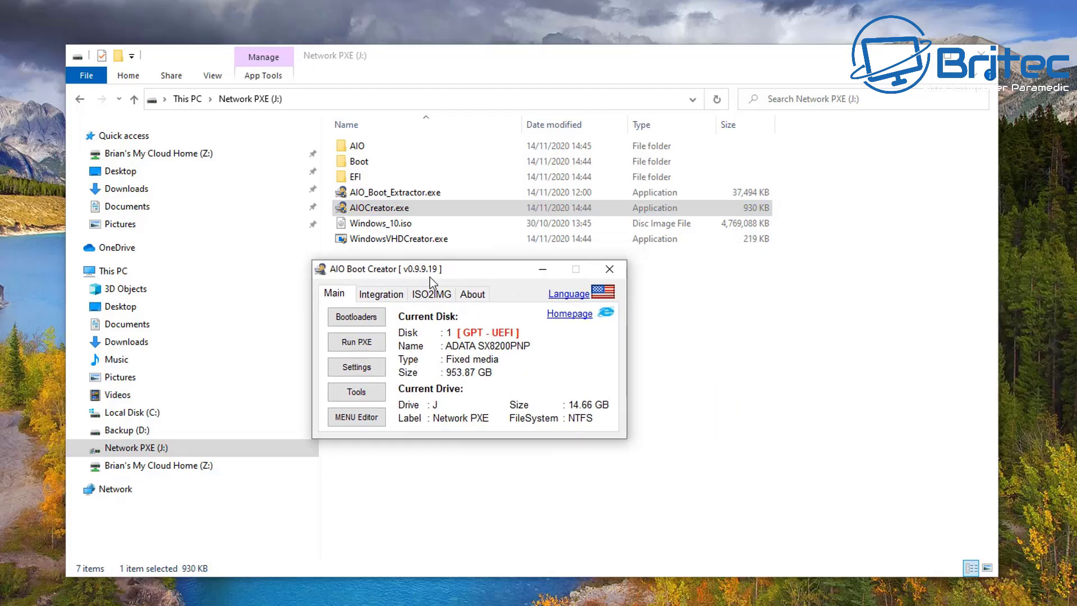
- Start the PXE server from AIO Boot Creator and highlight the DHCP detection line in its log
left_click(364, 344)
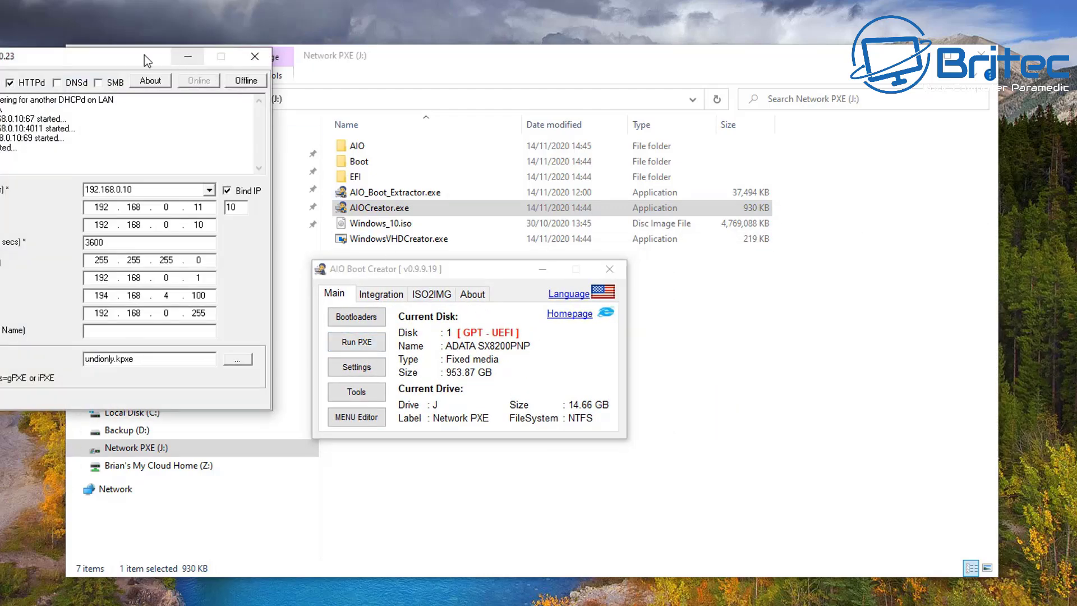
left_click_drag(144, 55, 549, 128)
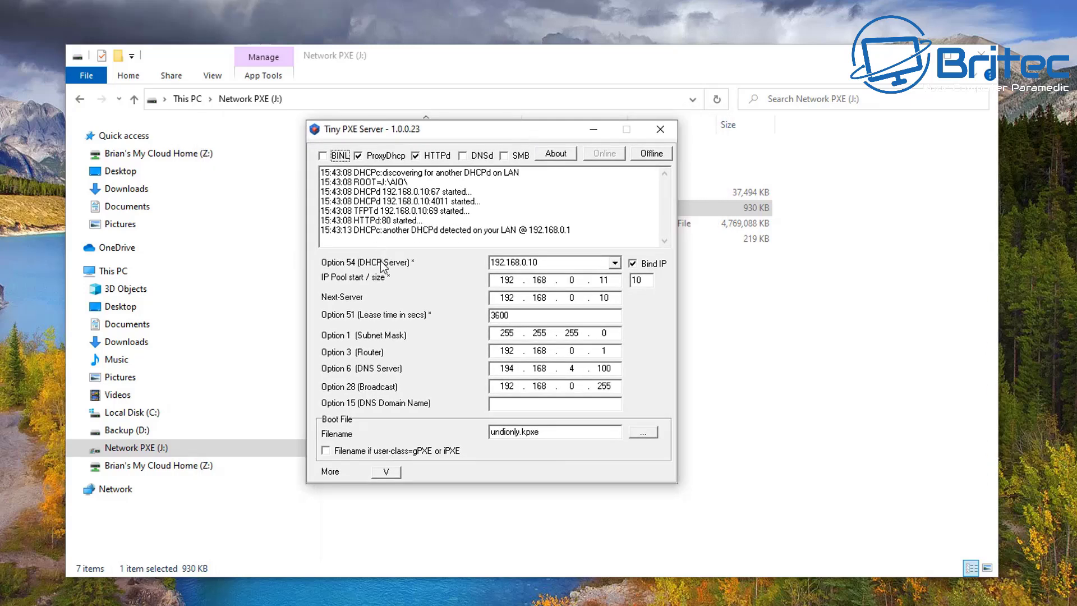
left_click_drag(589, 233, 296, 227)
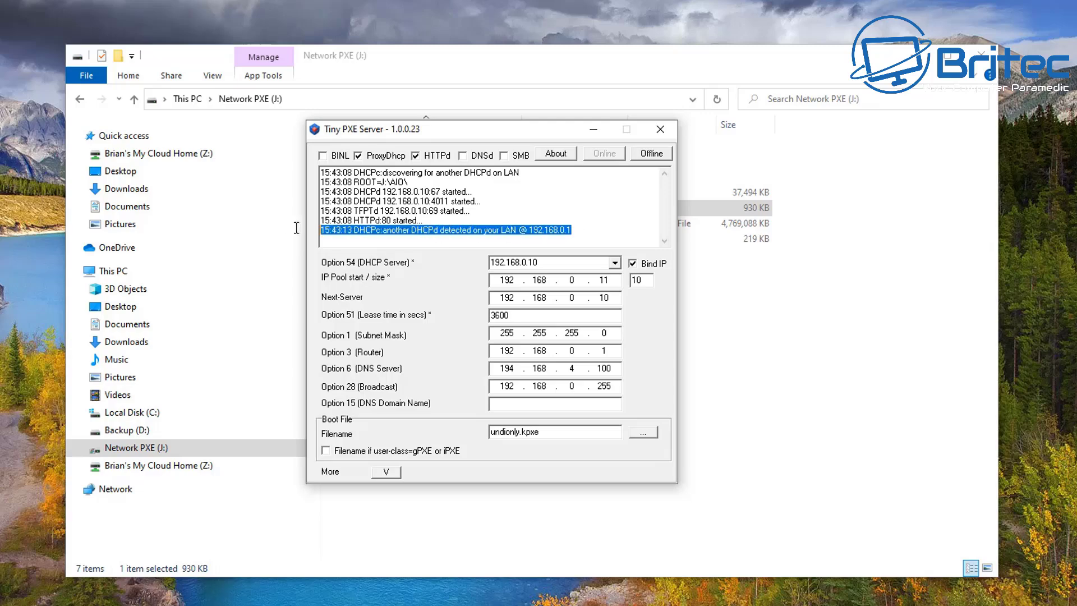
- Clear the Network PXE (J:) folder window from the desktop and open This PC
left_click(773, 339)
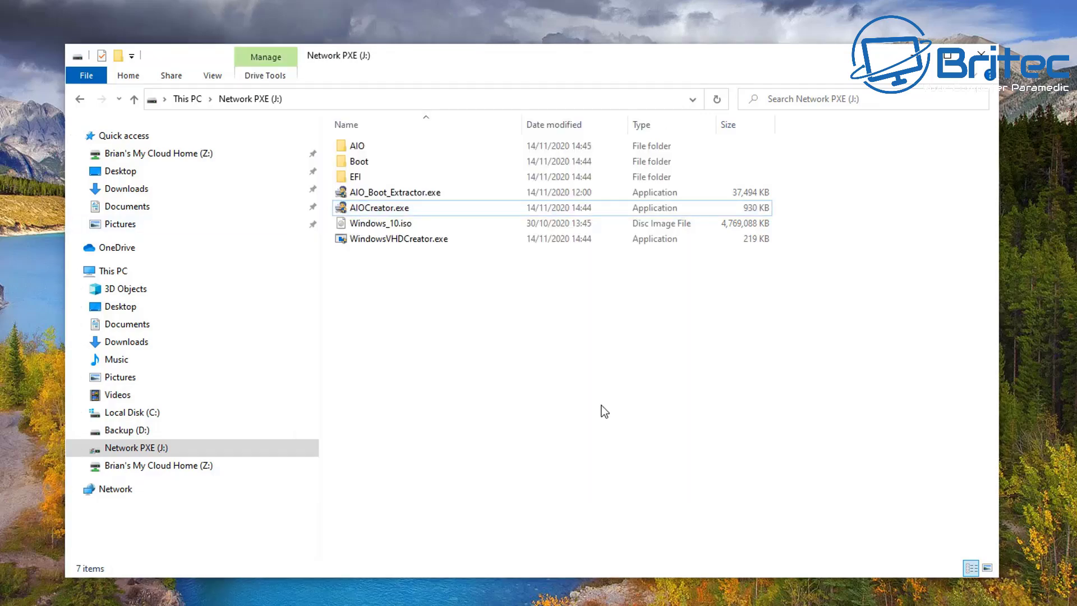
left_click(927, 54)
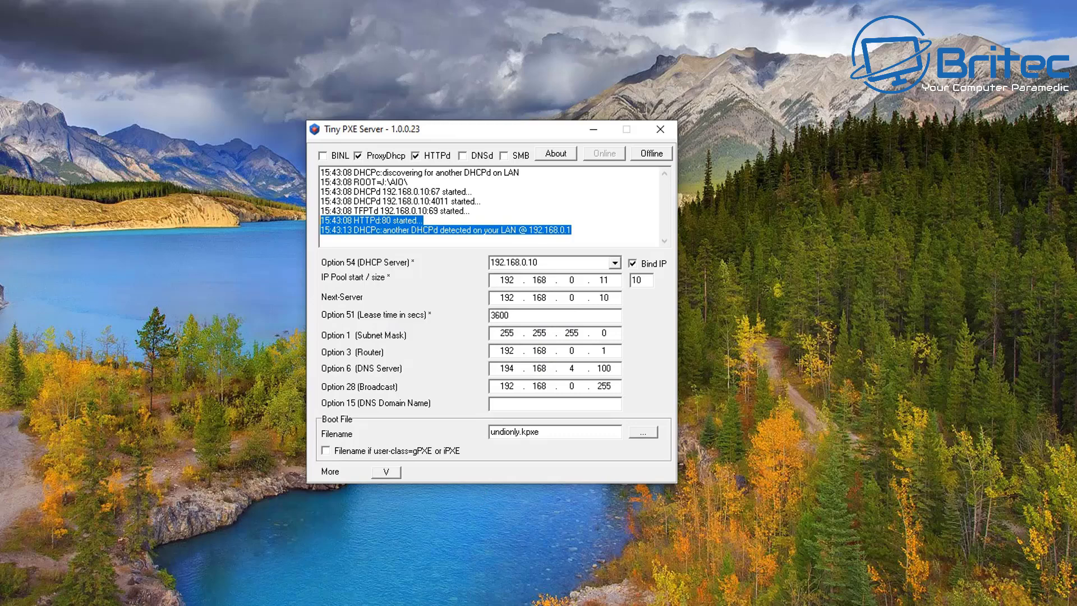
left_click(147, 596)
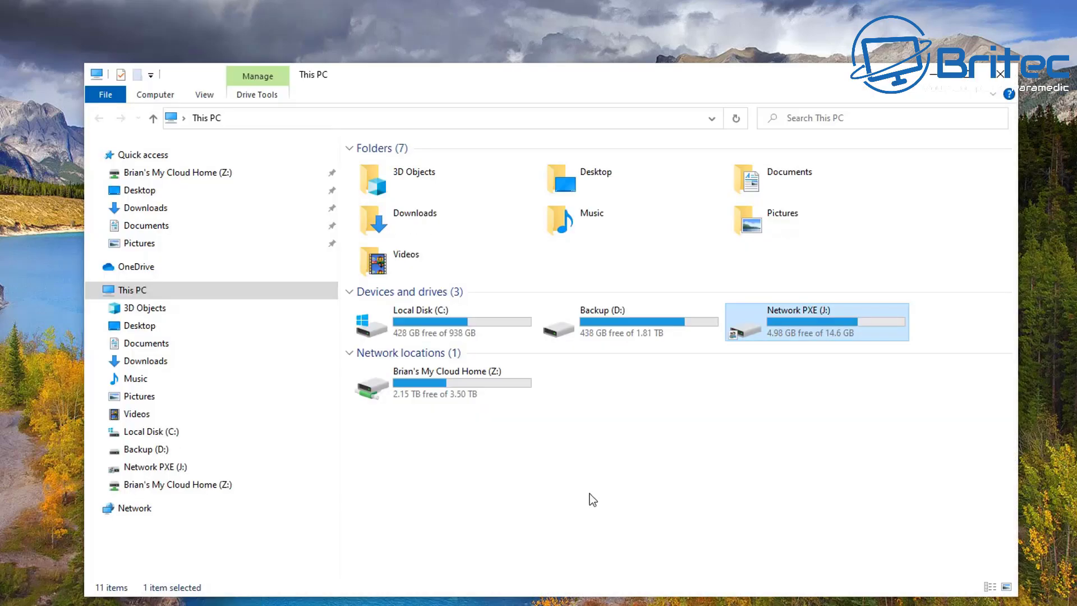
- Examine the network path in the sharing properties of the Network PXE (J:) drive, and clear the This PC window away
right_click(796, 319)
left_click(810, 598)
left_click_drag(935, 315, 532, 173)
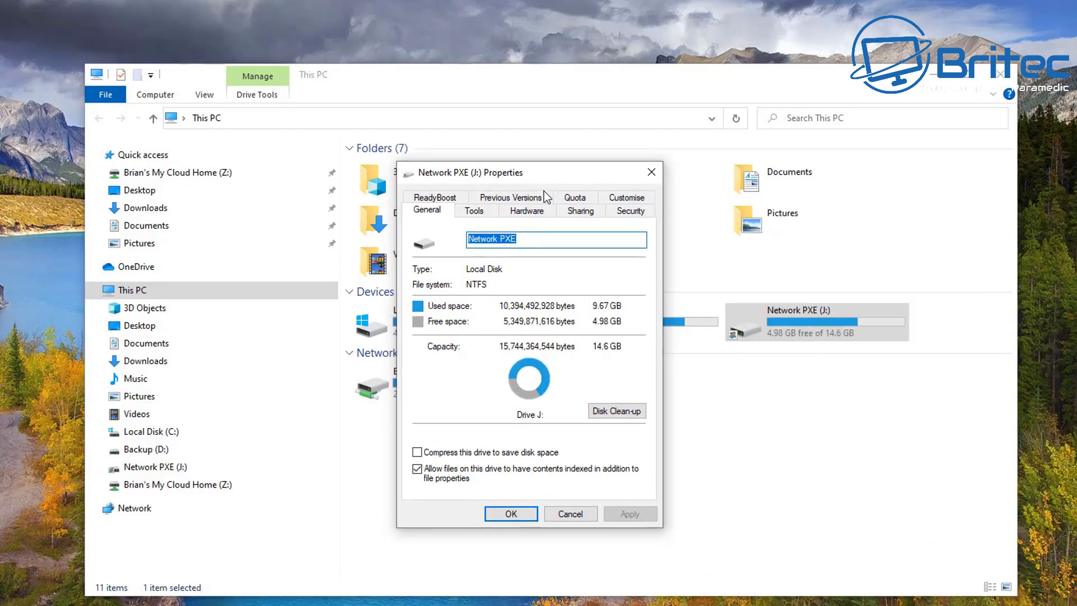
left_click(581, 211)
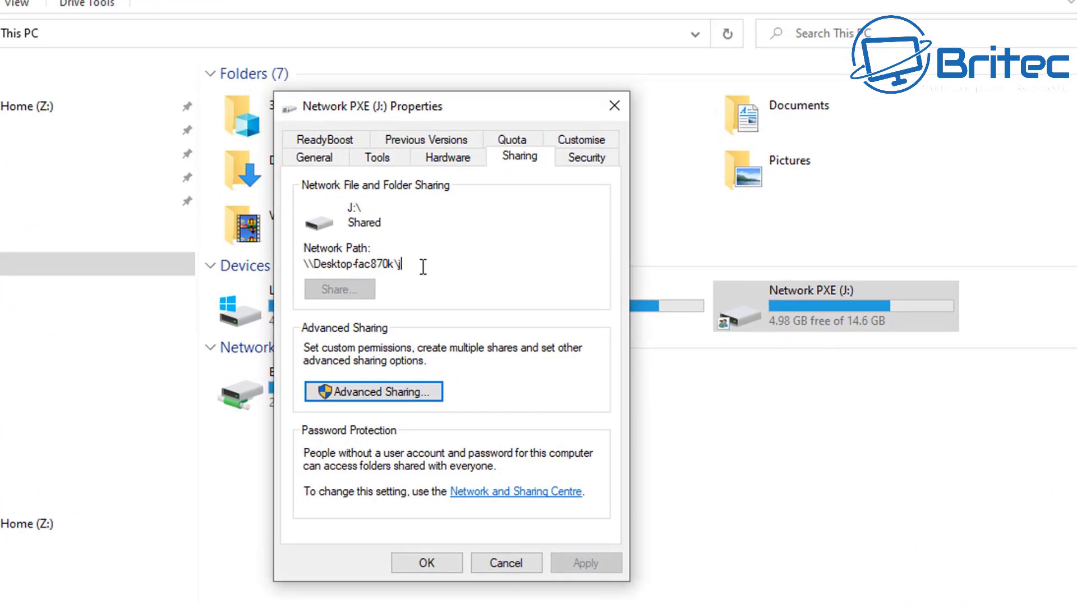
left_click_drag(493, 290, 419, 291)
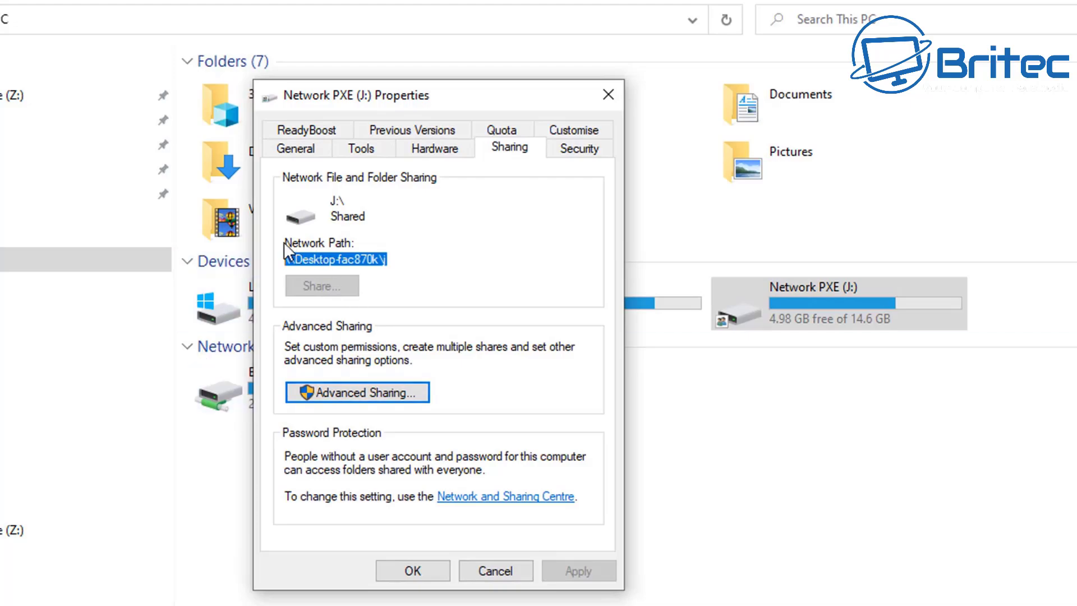
left_click(413, 261)
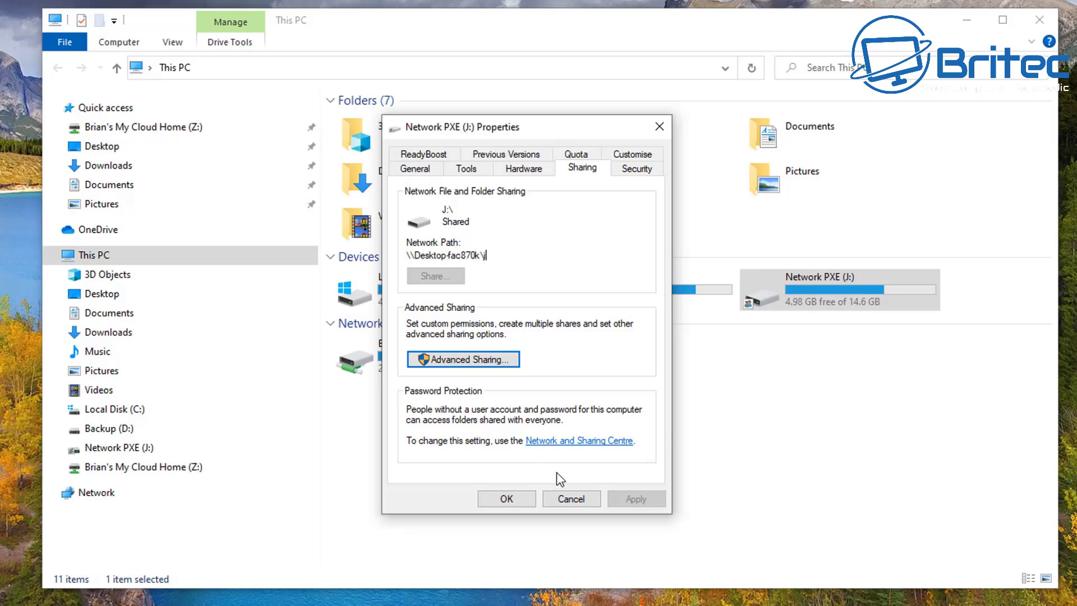
left_click(571, 498)
left_click(972, 26)
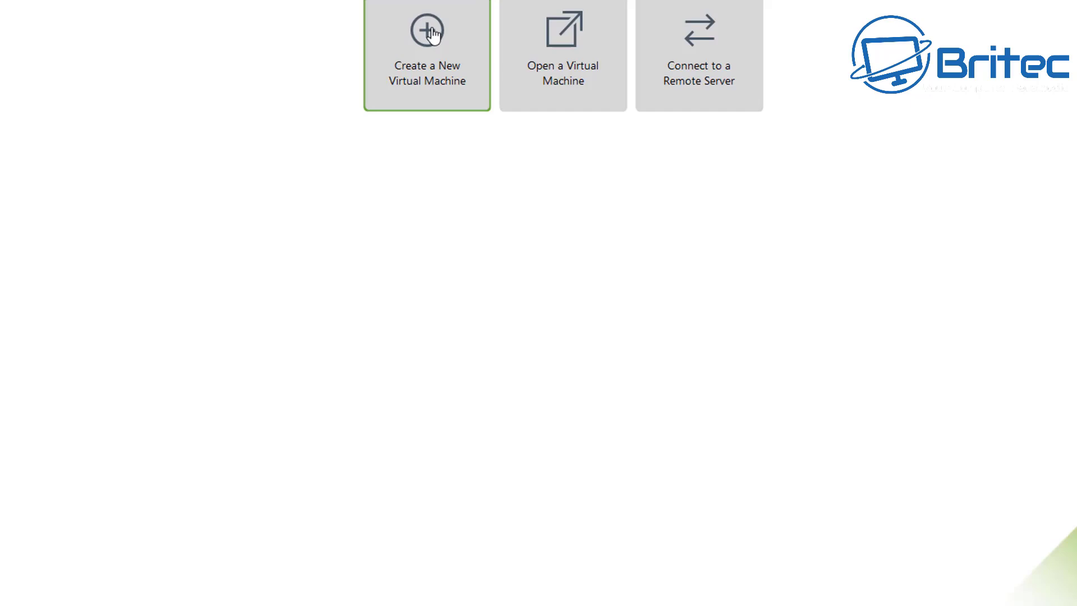
- Start a custom Workstation 15.x virtual machine named Windows 10, with a Windows 10 guest whose operating system is installed later, in the default location
left_click(429, 34)
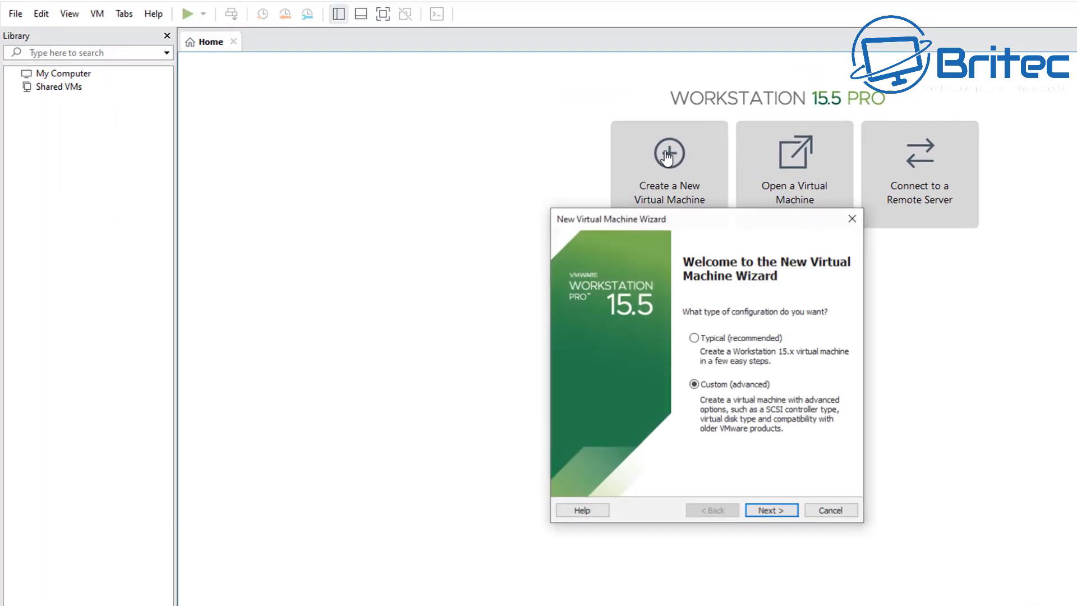
left_click(772, 510)
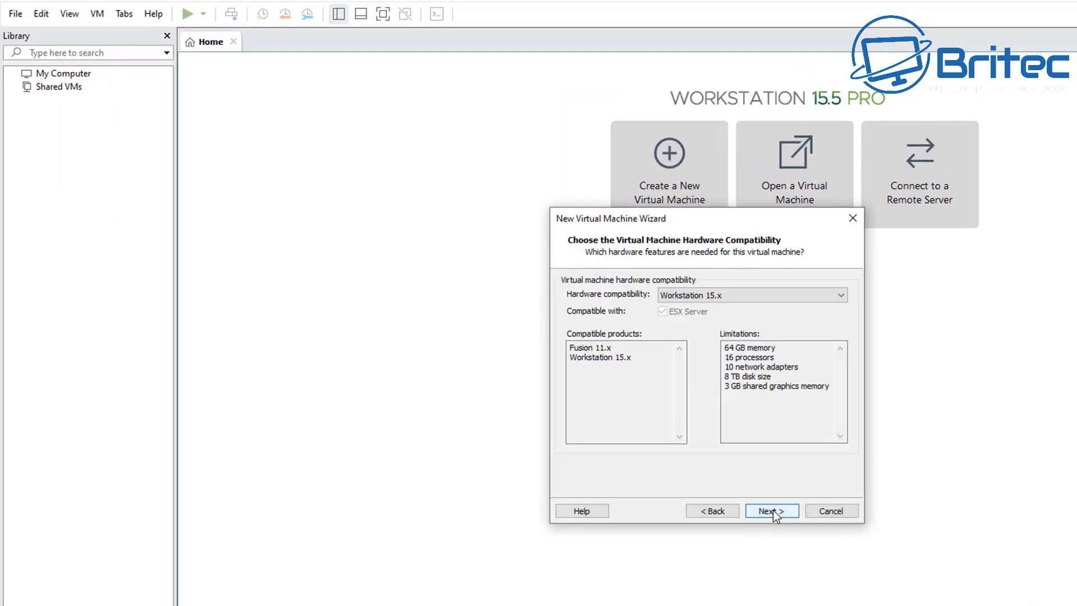
left_click(772, 510)
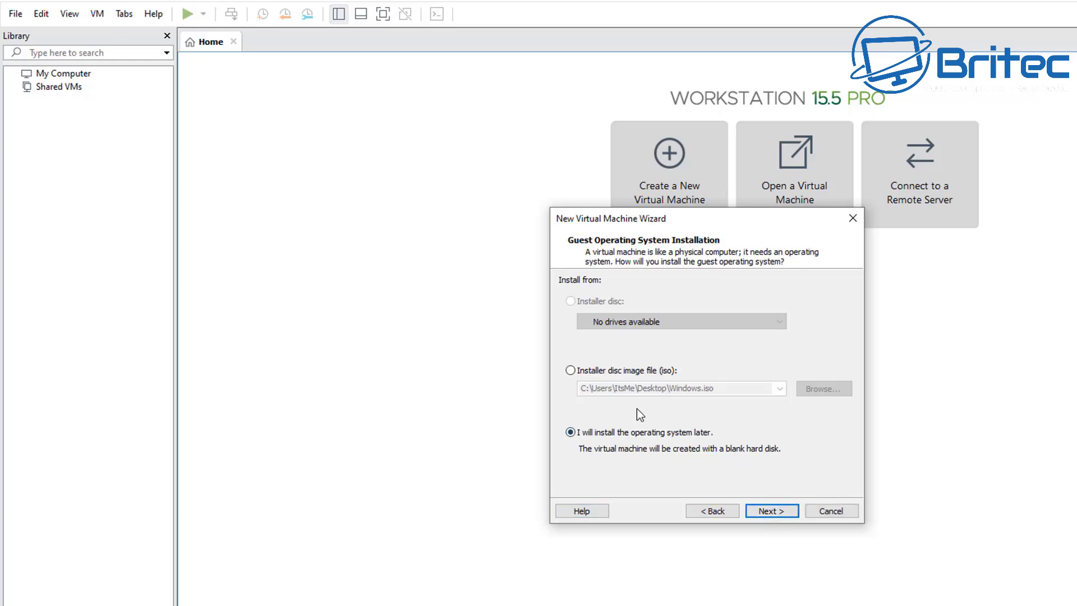
left_click(772, 511)
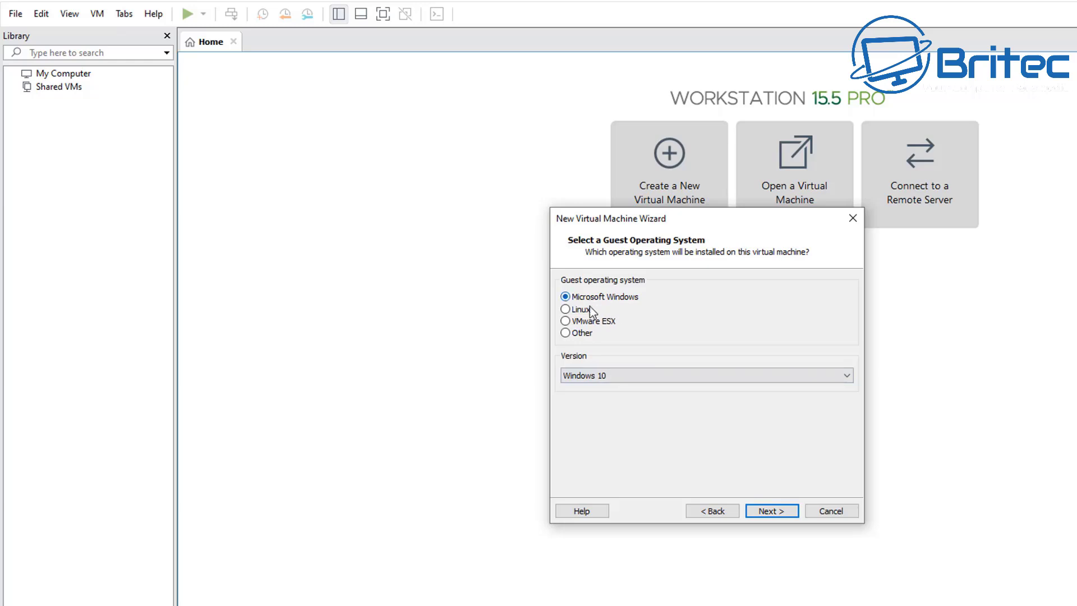
left_click(772, 511)
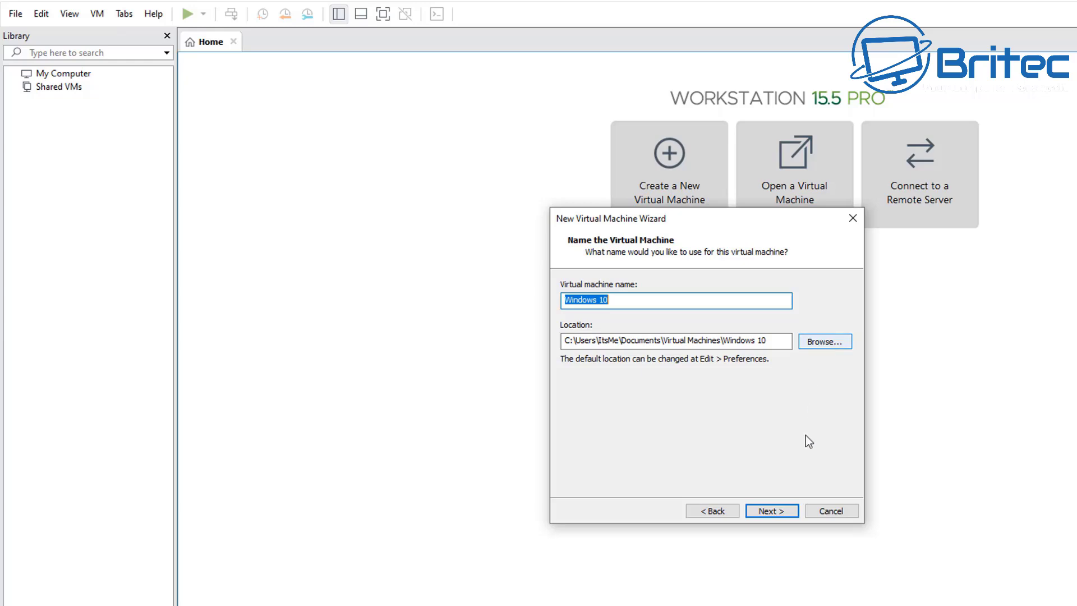
left_click(777, 511)
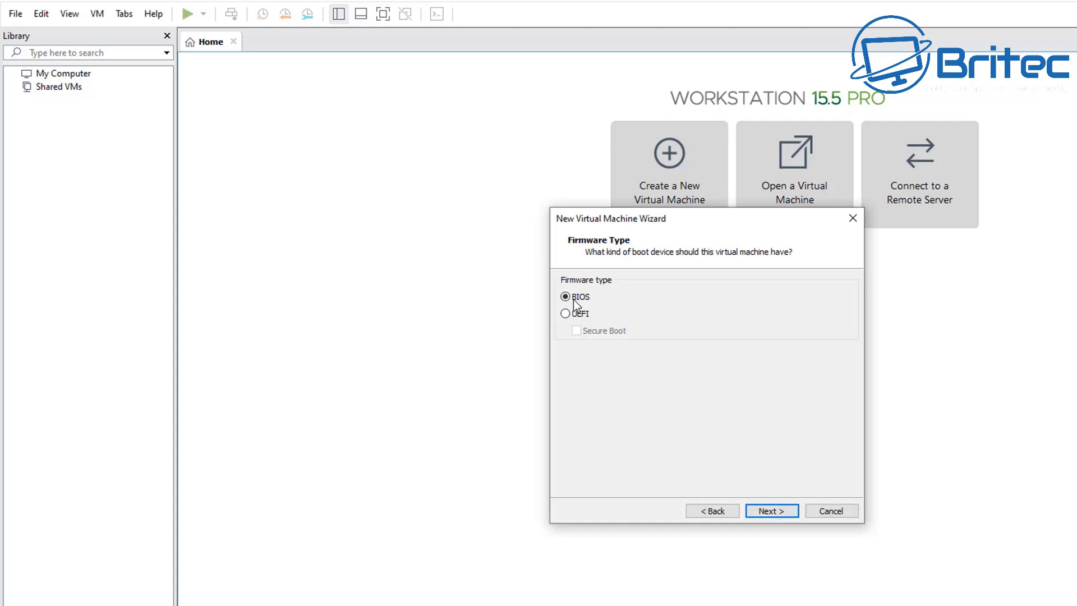
- Give the virtual machine BIOS firmware, 2 processors with 2 cores each, and 5040 MB of memory
left_click(768, 512)
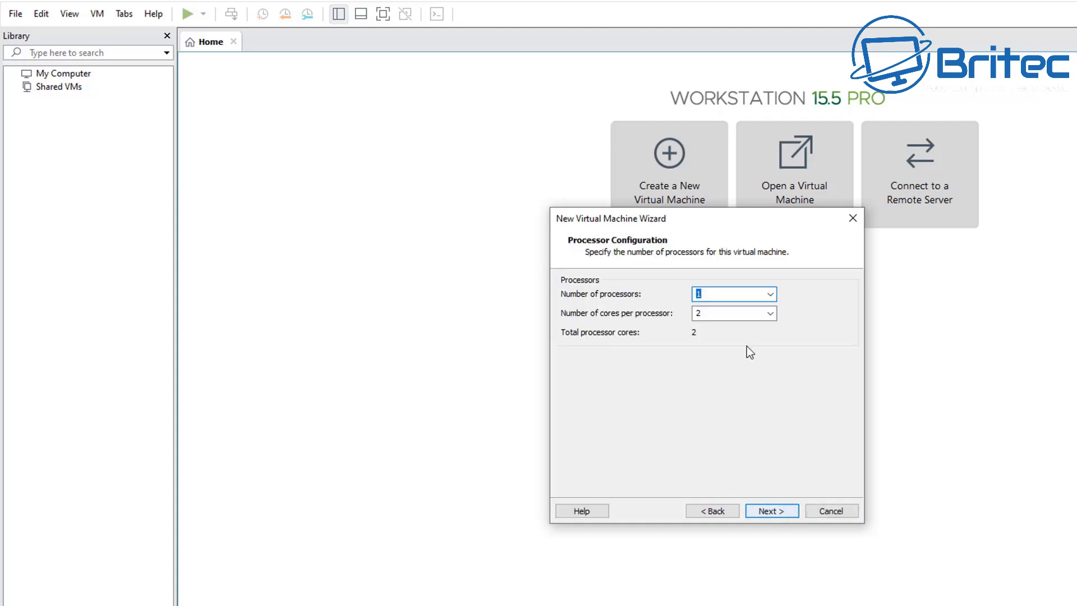
left_click(774, 294)
left_click(735, 313)
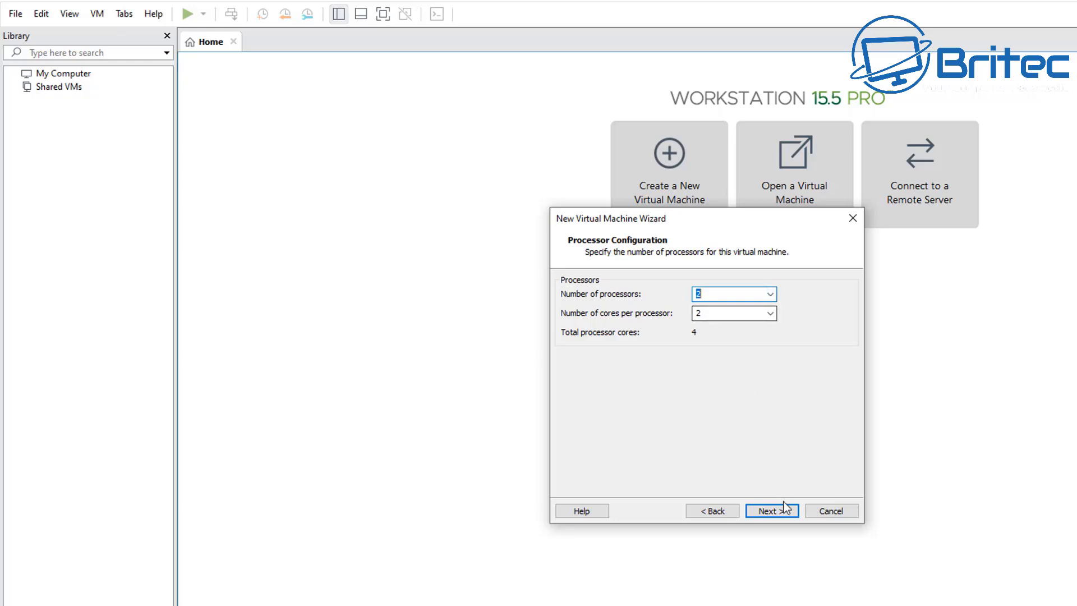
left_click(789, 515)
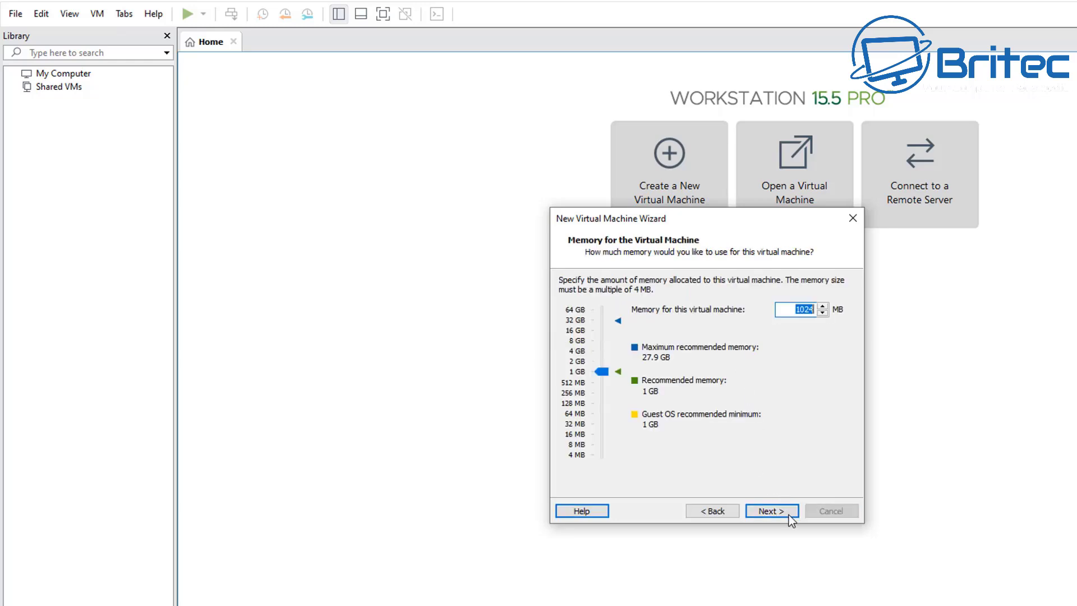
left_click_drag(603, 373, 605, 345)
left_click(780, 513)
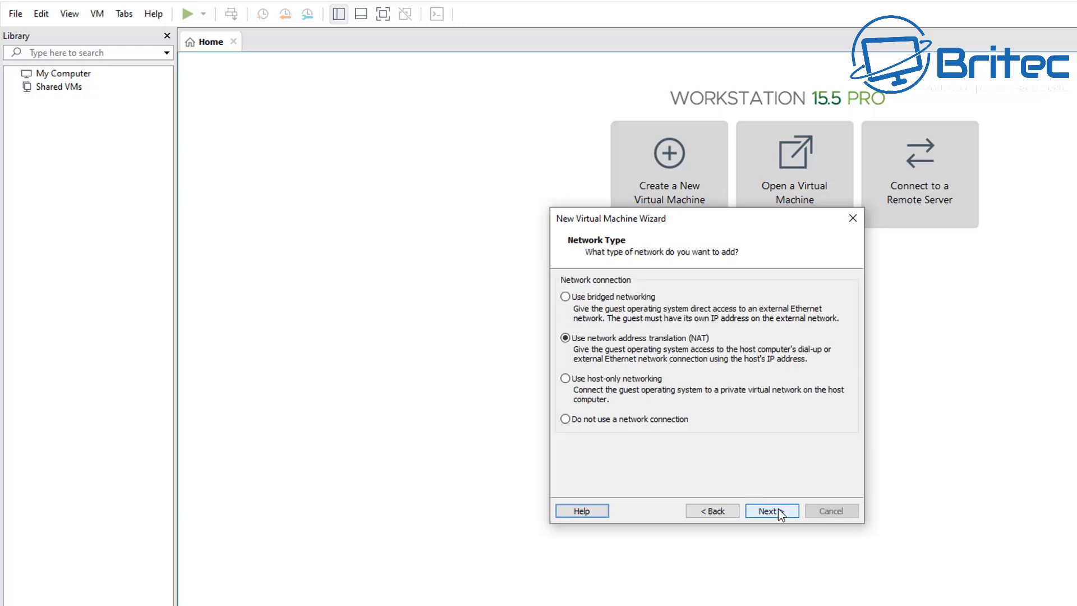
- Use bridged networking and the LSI Logic SAS controller, and choose to create a new SCSI virtual disk
left_click(575, 300)
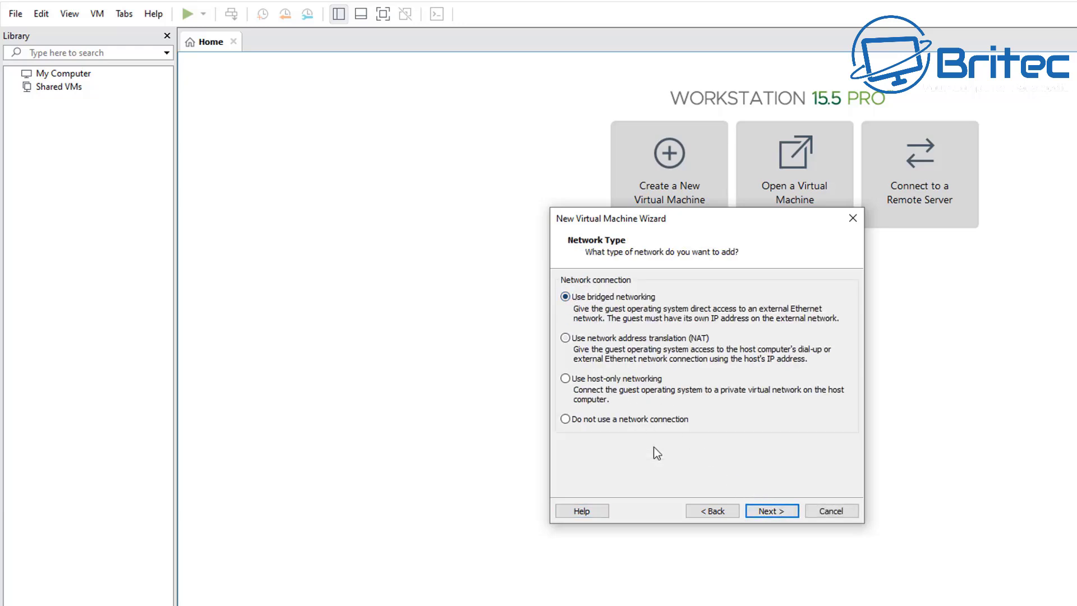
left_click(773, 514)
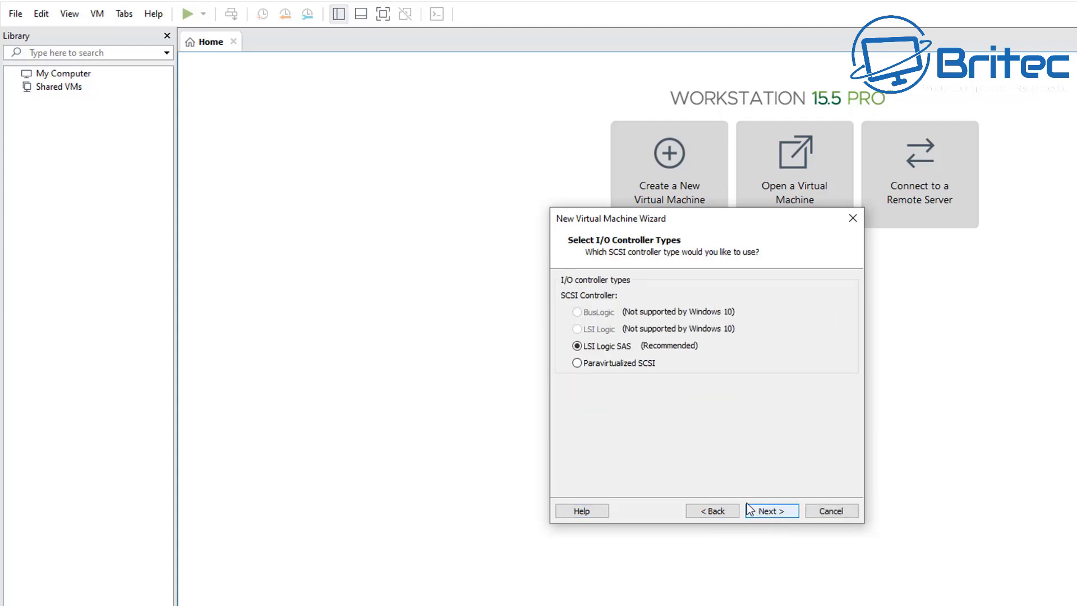
left_click(774, 513)
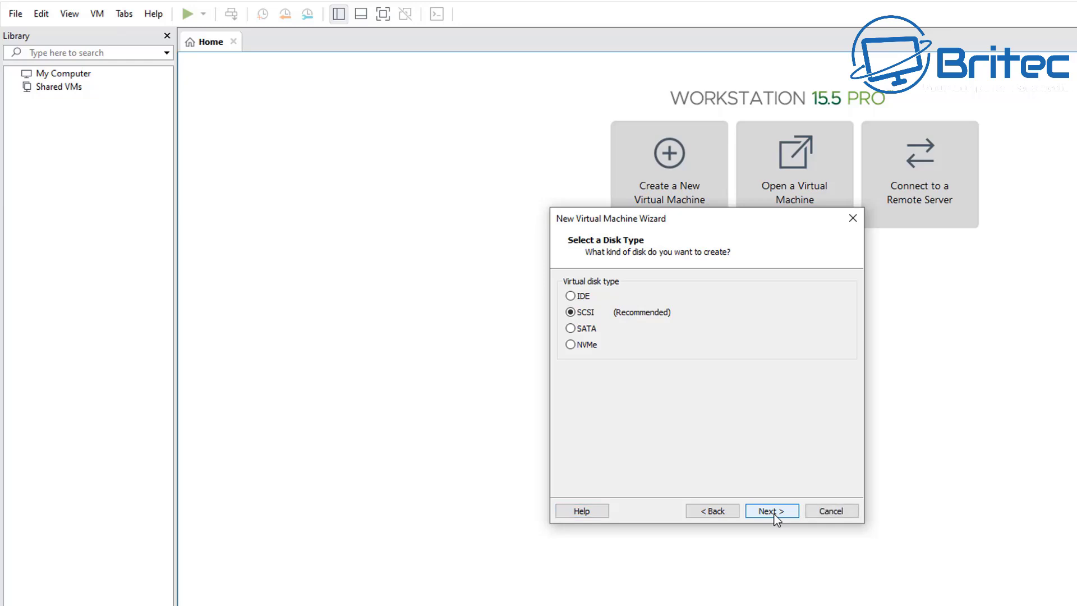
left_click(774, 514)
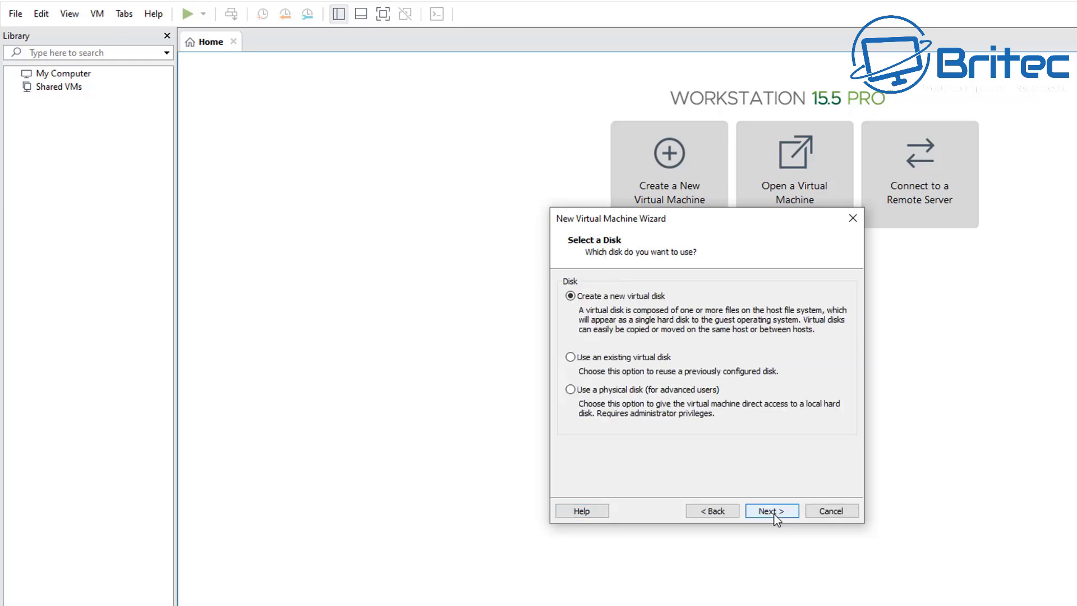
left_click(774, 514)
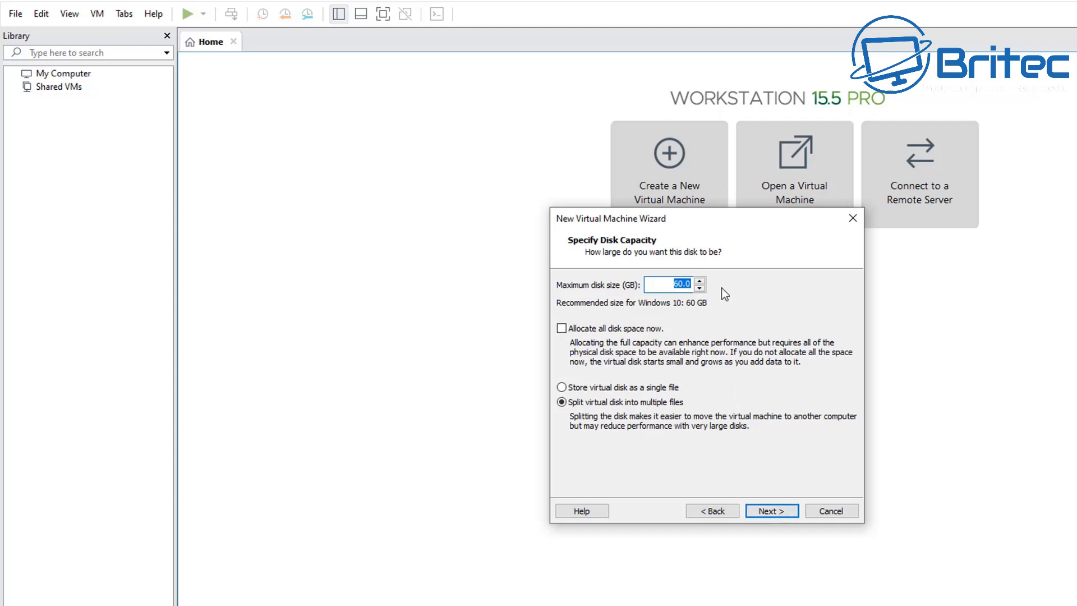
- Store the 60 GB virtual disk as a single file, Windows 10.vmdk, and finish creating the virtual machine
left_click(561, 387)
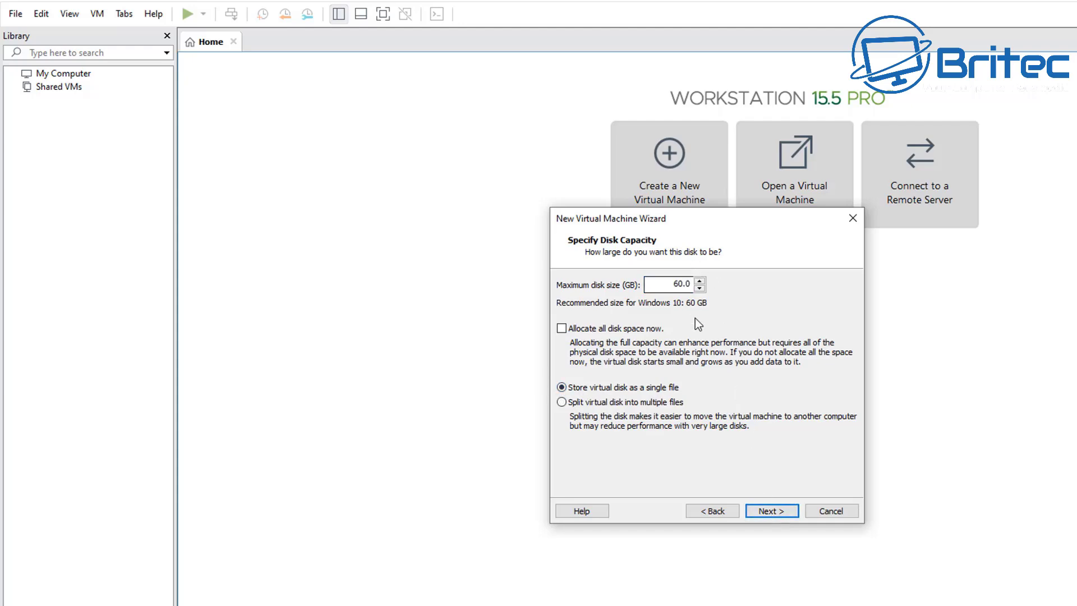
left_click(783, 511)
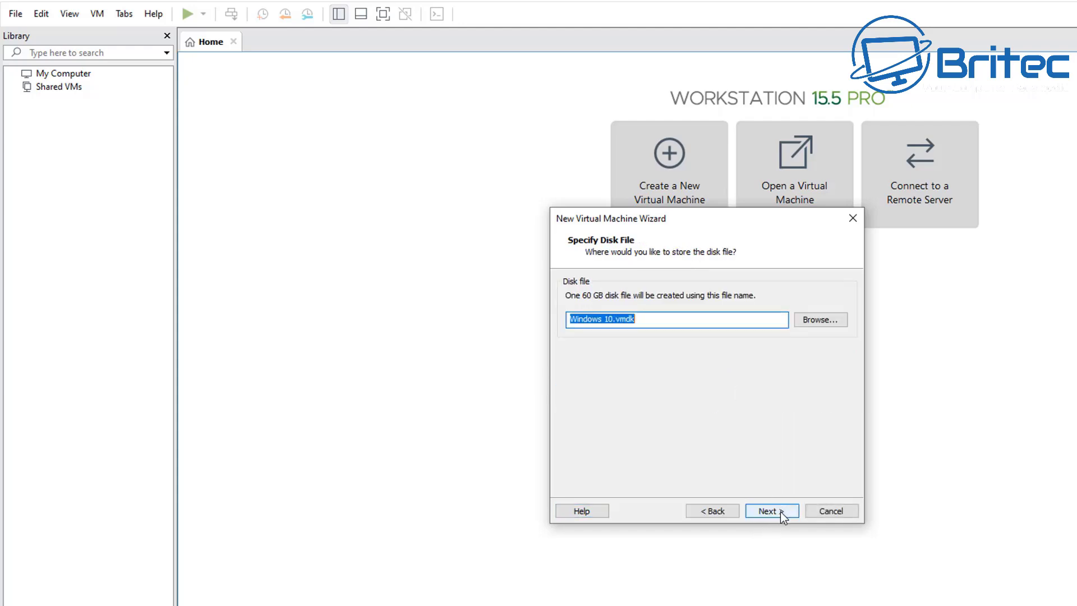
left_click(780, 512)
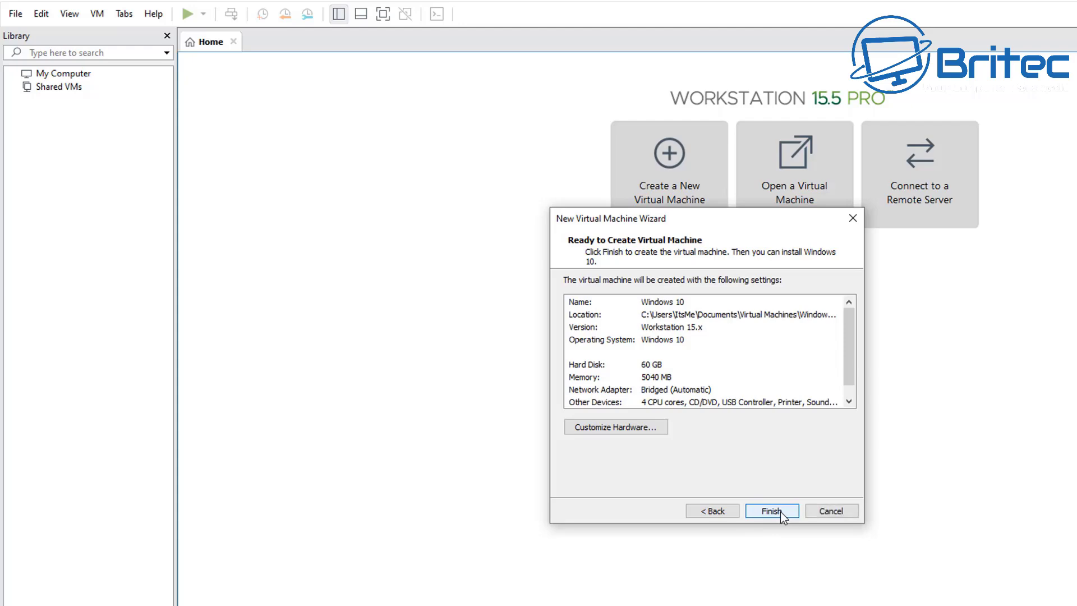
left_click(771, 511)
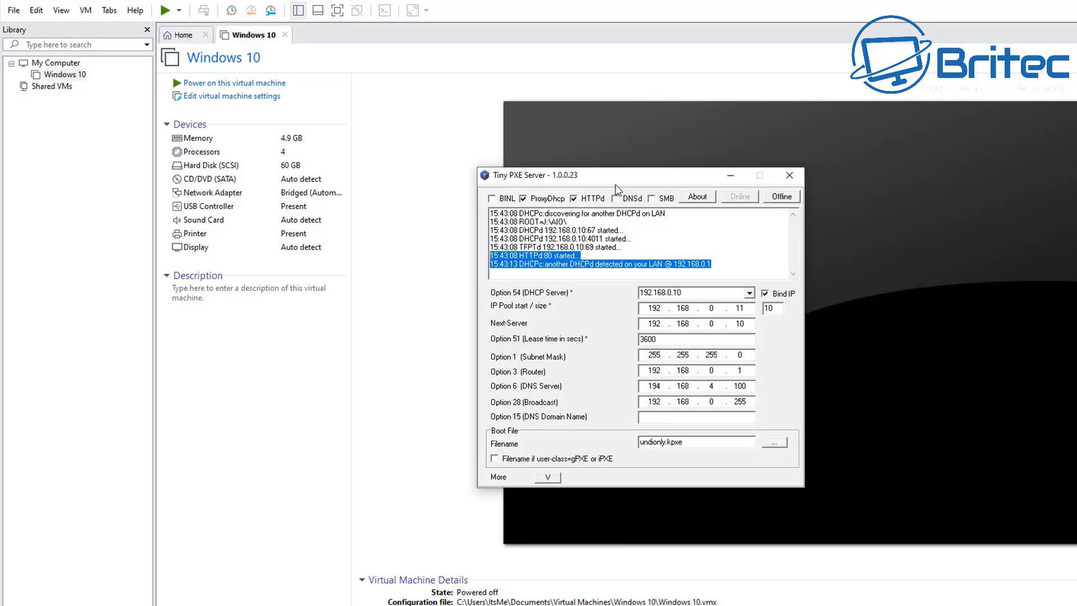
- Power on the Windows 10 virtual machine, accept the device connection prompt, and move Tiny PXE Server aside to inspect its log
left_click(230, 85)
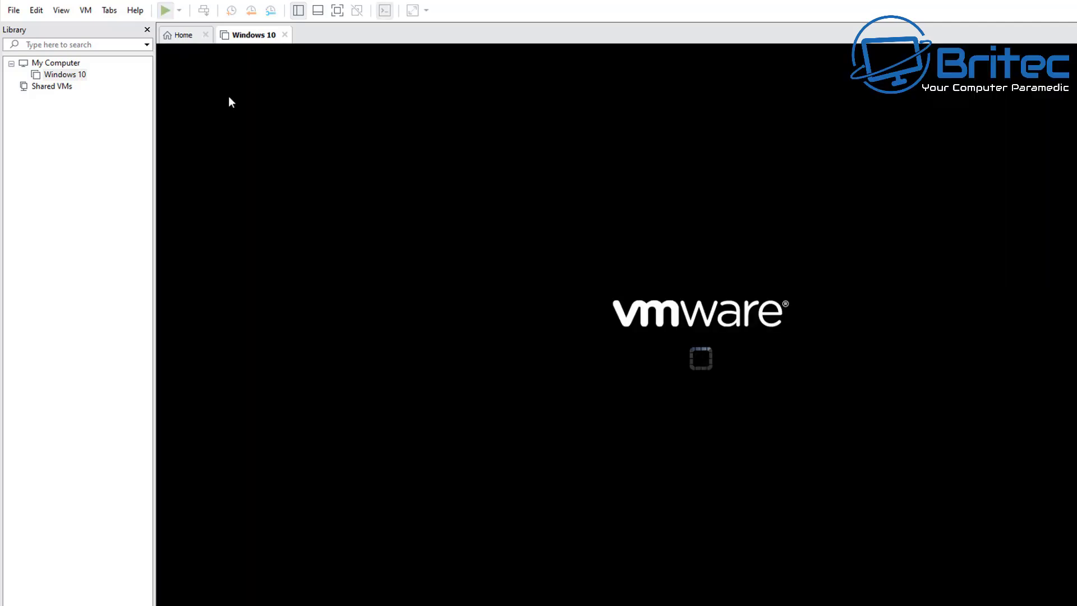
left_click(646, 356)
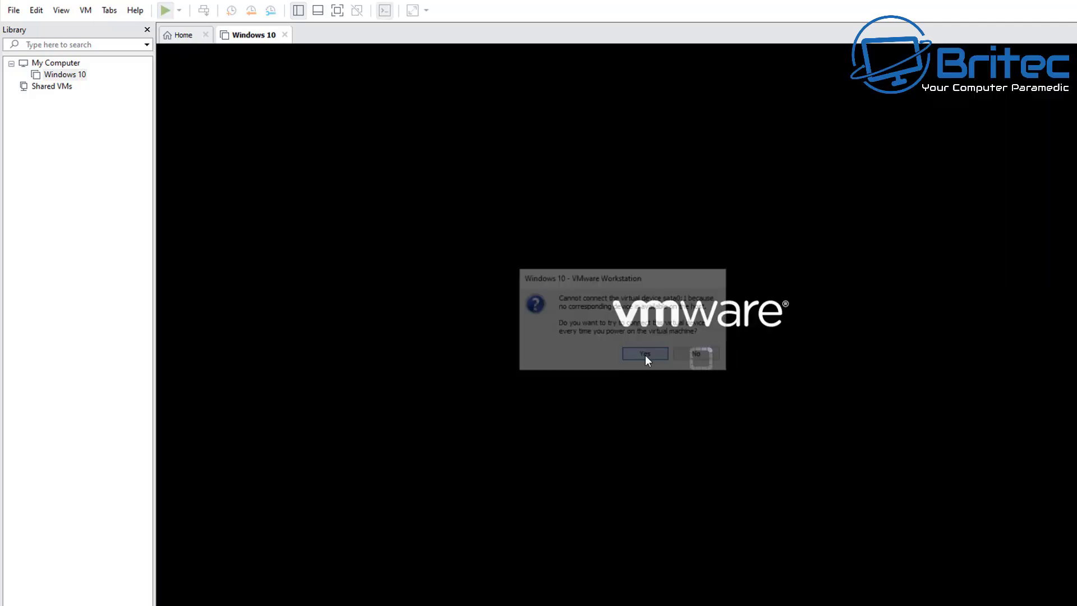
left_click(685, 594)
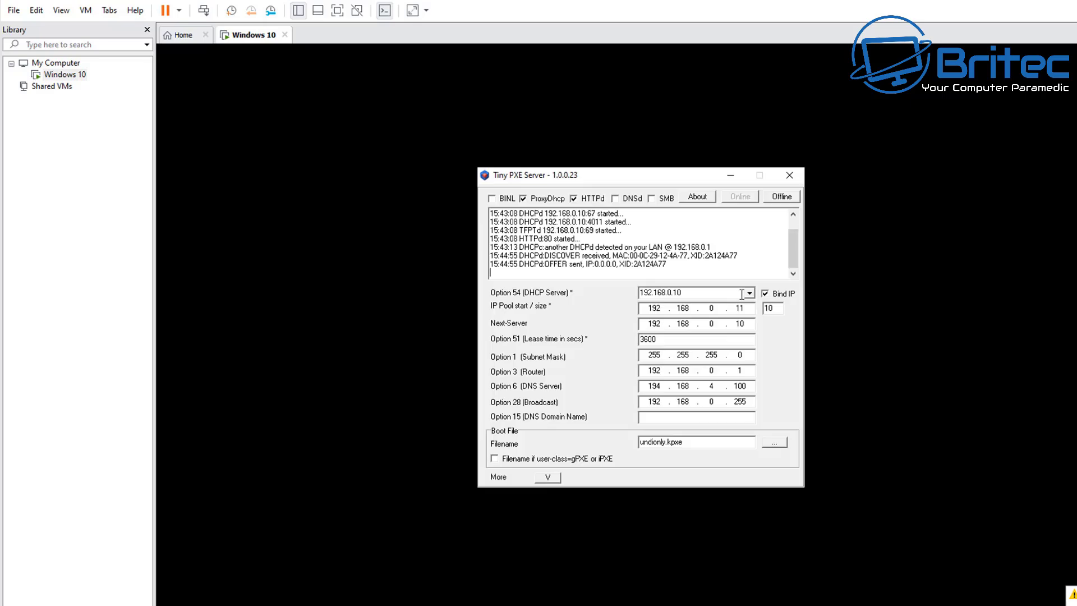
left_click_drag(663, 176, 1019, 150)
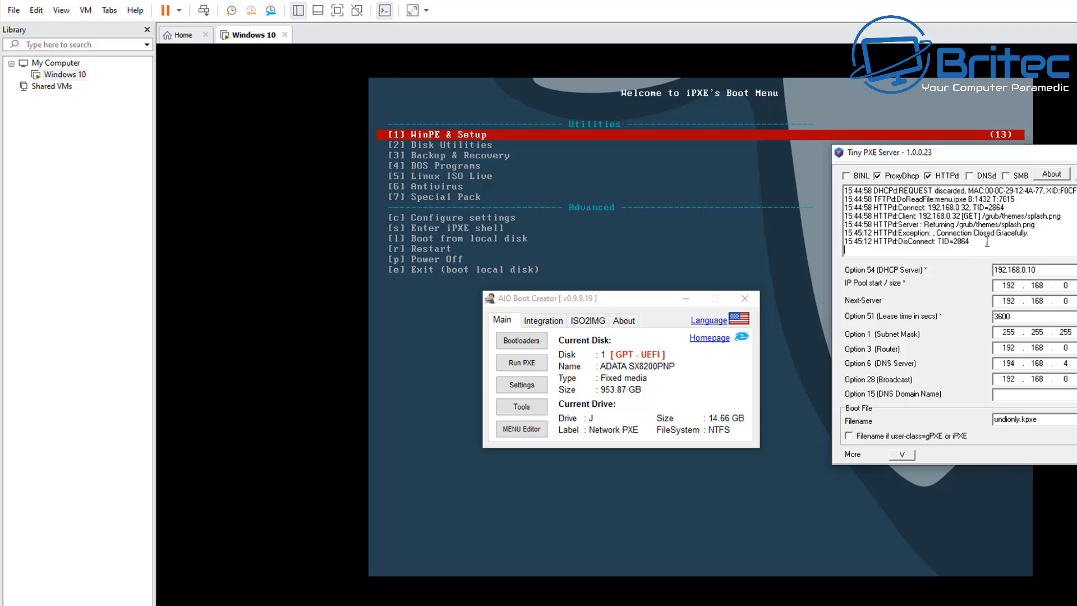
left_click_drag(1035, 225, 838, 224)
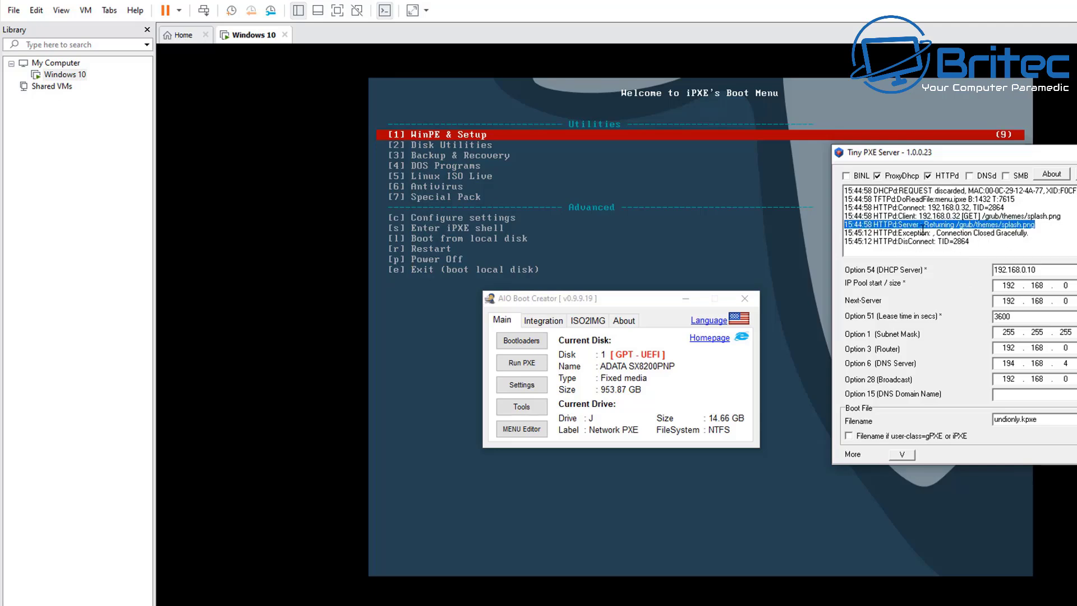
- Boot the virtual machine from the Windows 10 Network PXE entry under WinPE & Setup in the iPXE boot menu
left_click(645, 535)
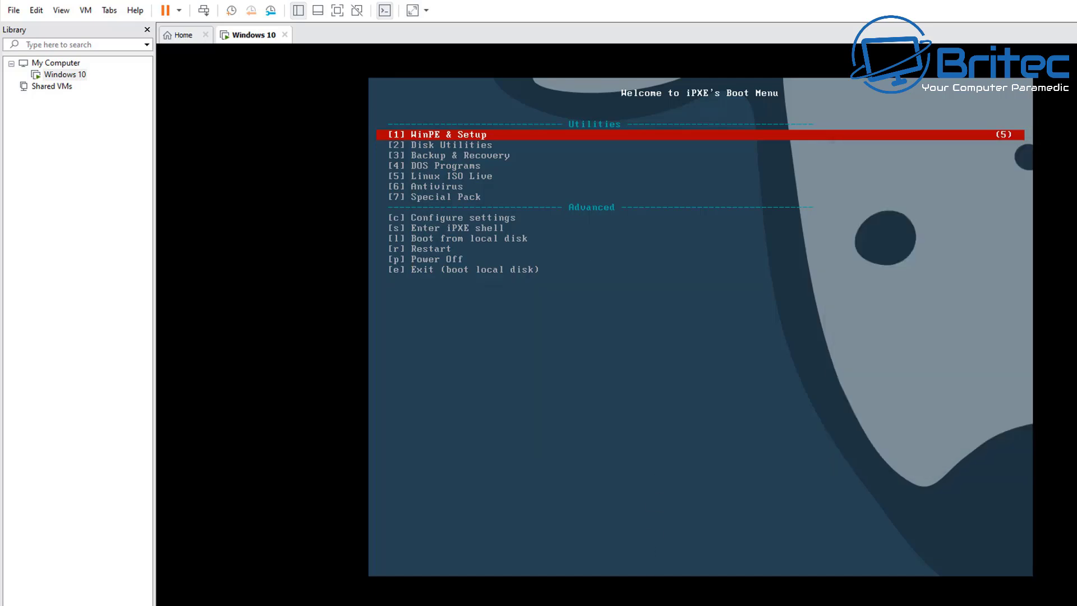
key("Return")
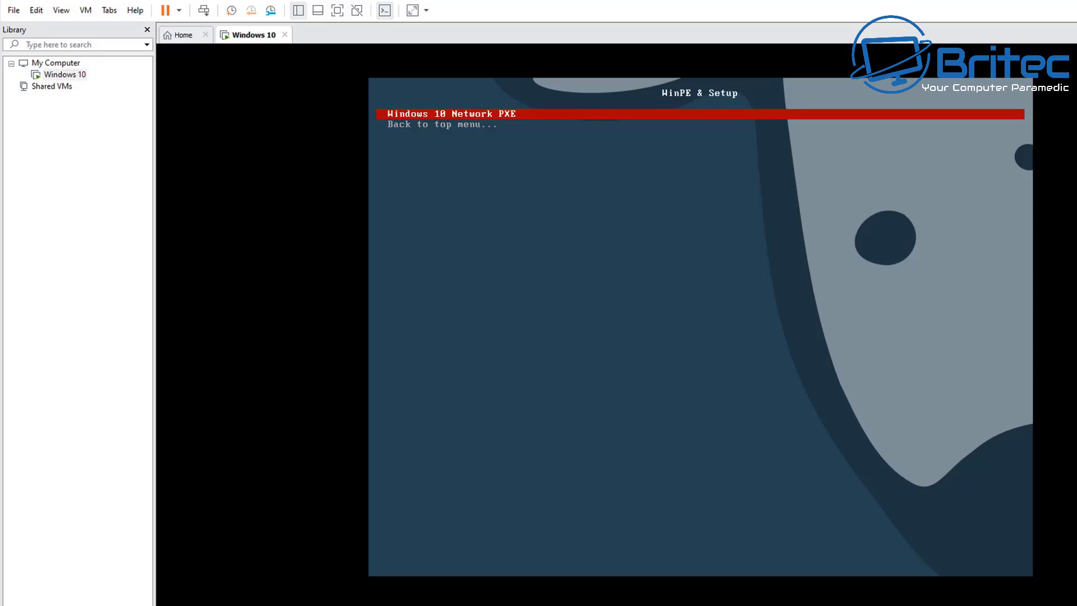
key("Return")
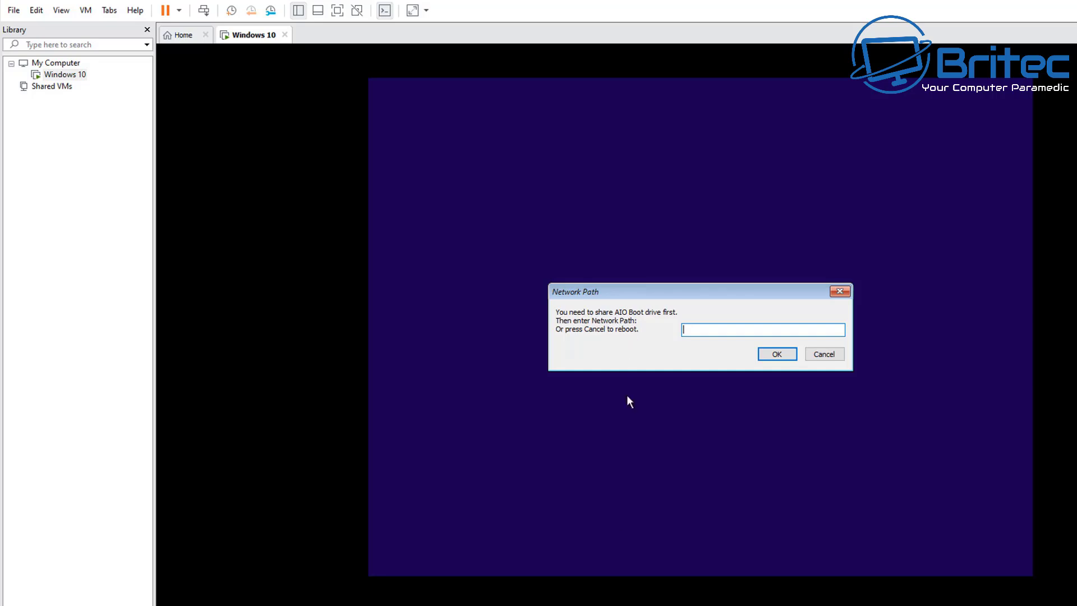
- Look up the network path of the shared Network PXE (J:) drive in its sharing properties on the host, and close them
mouse_move(303, 605)
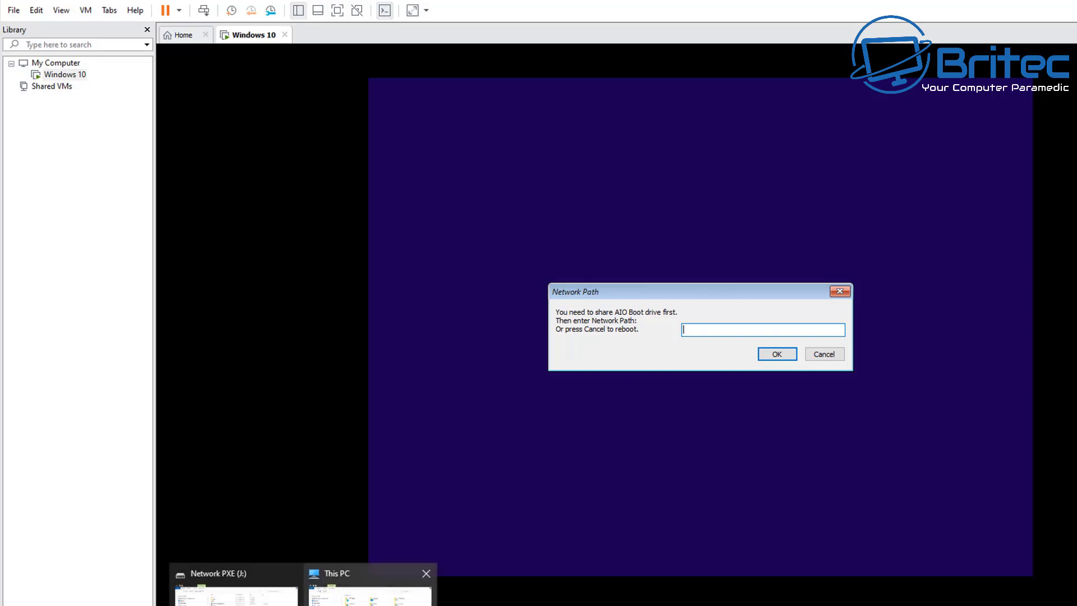
left_click(370, 586)
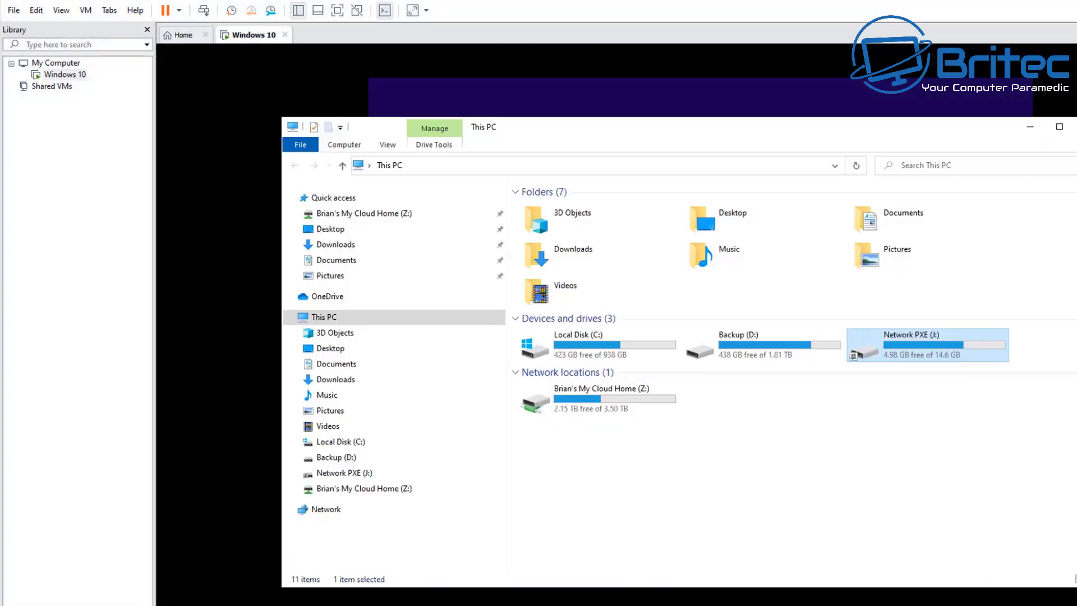
right_click(901, 345)
key("r")
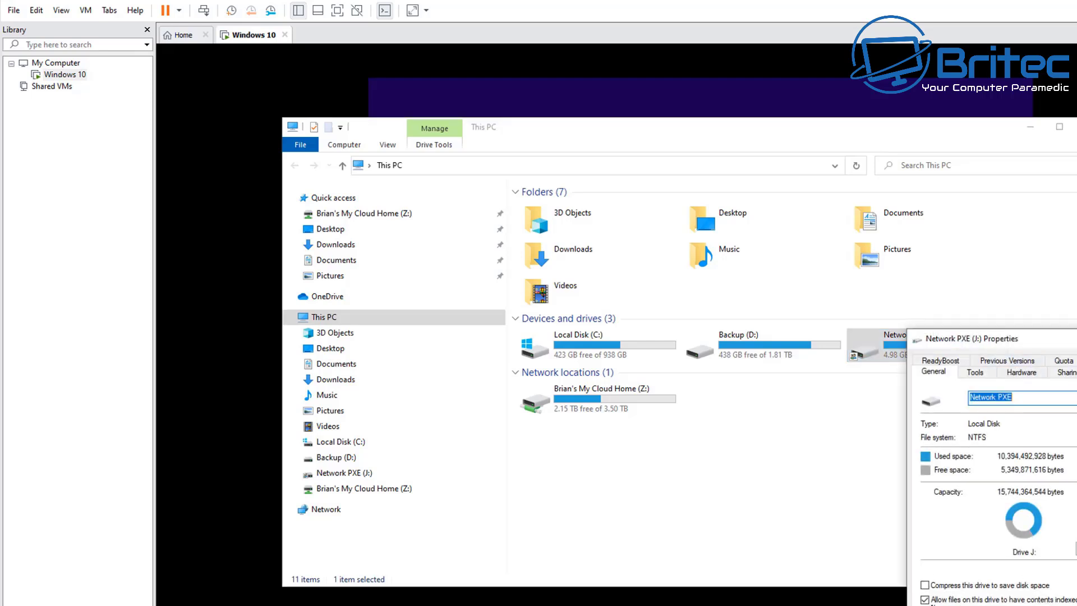
left_click_drag(705, 207, 695, 202)
left_click(751, 236)
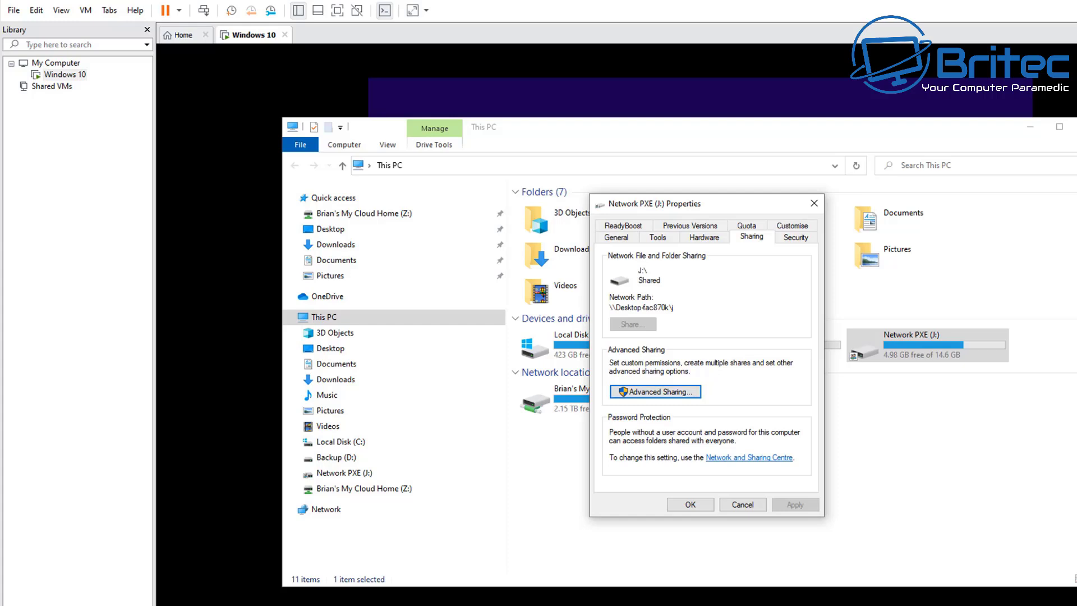
left_click_drag(610, 308, 673, 307)
left_click(814, 203)
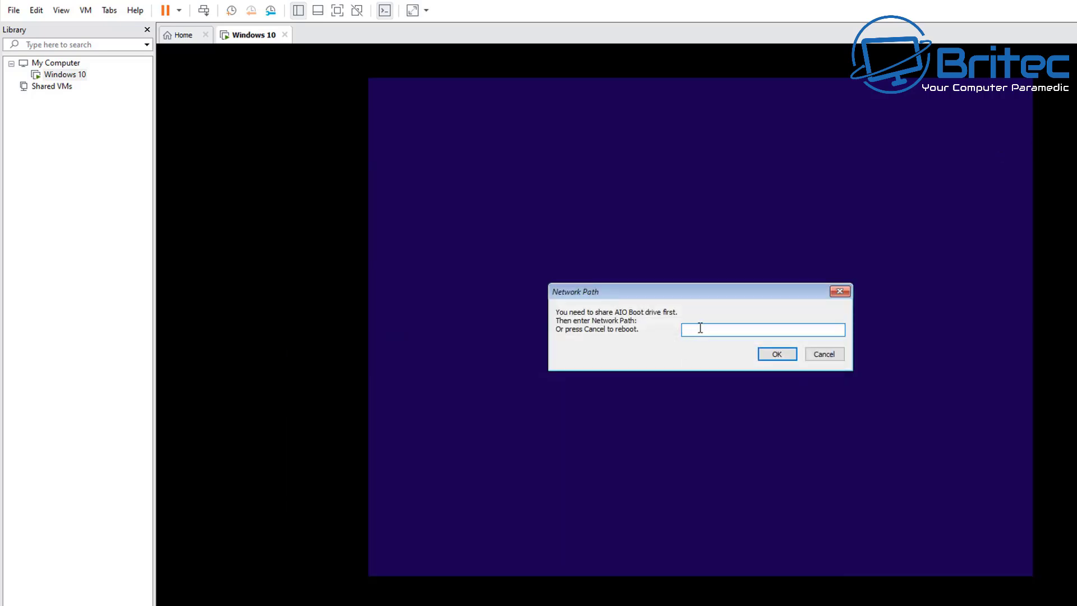
- Connect the virtual machine to the network path \\Desktop-fac870k\j, signing in with the host account's username and password
left_click(700, 327)
type("\\Desktop-fac870k\\i")
key("Return")
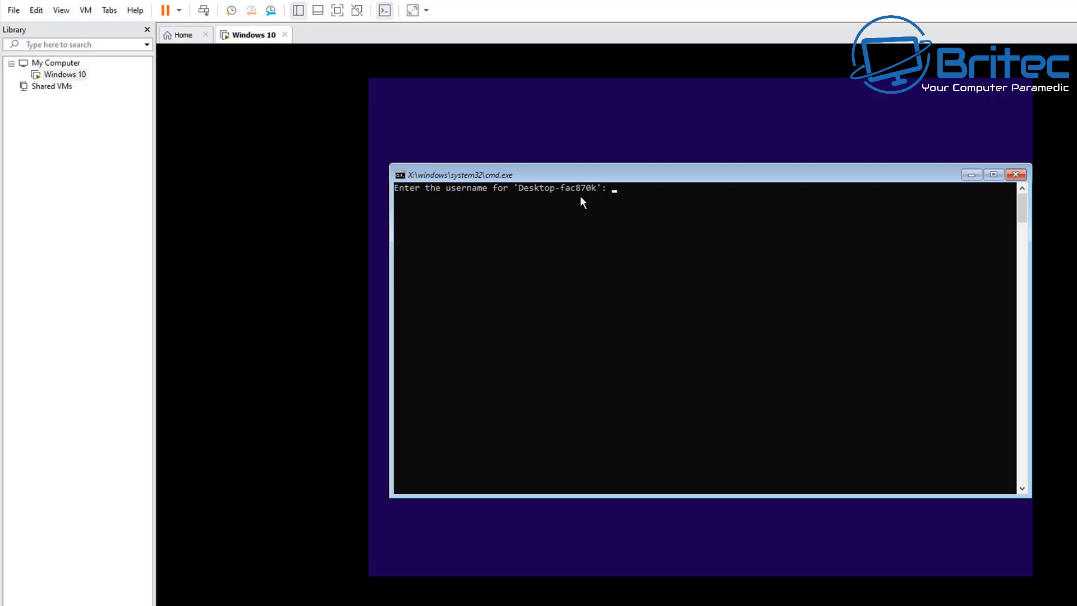
key("super")
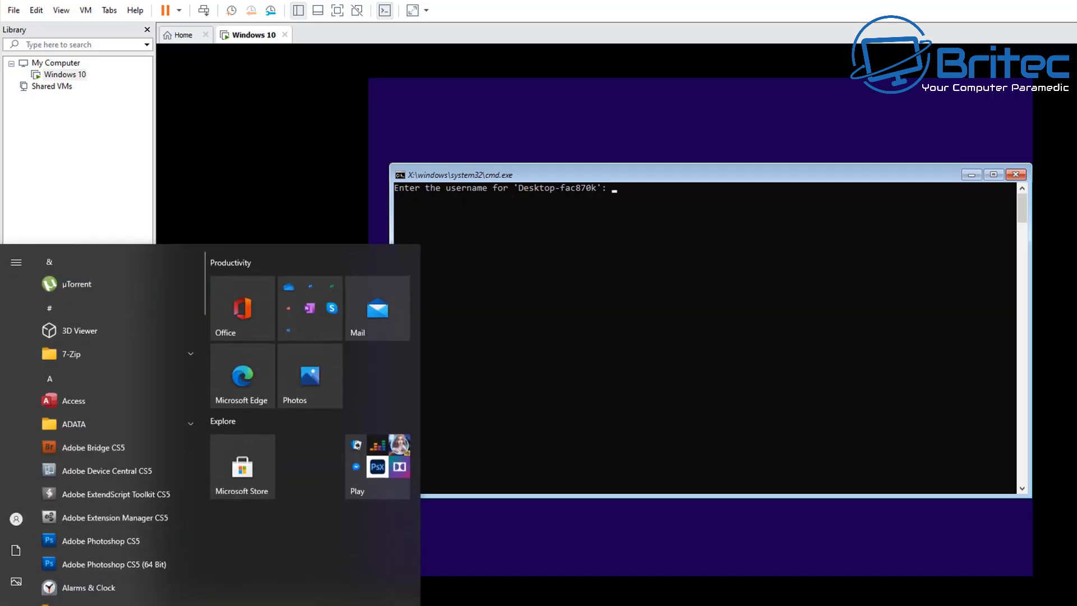
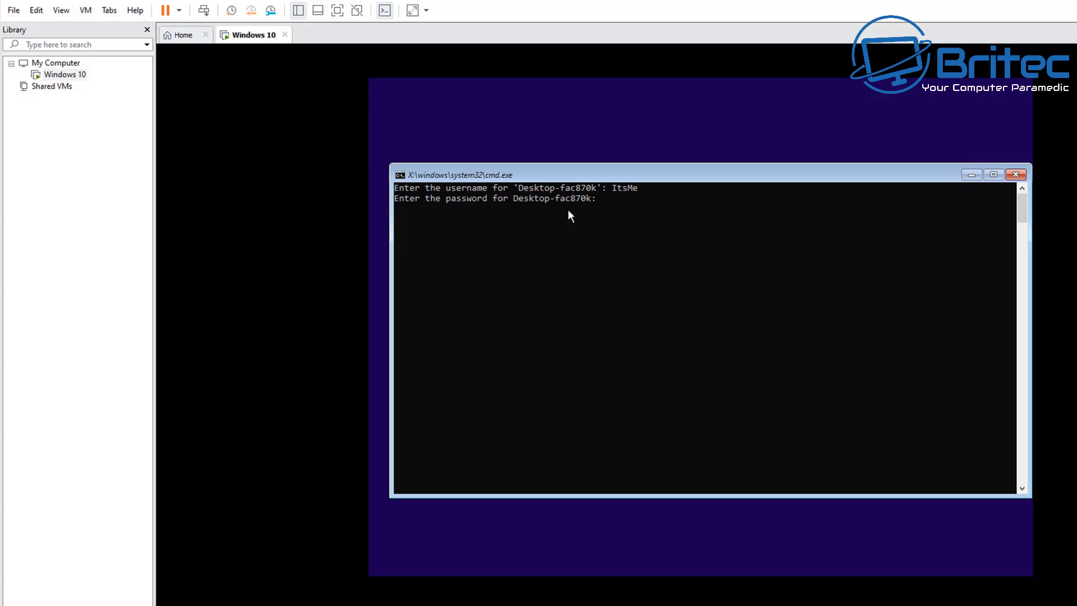
key("Return")
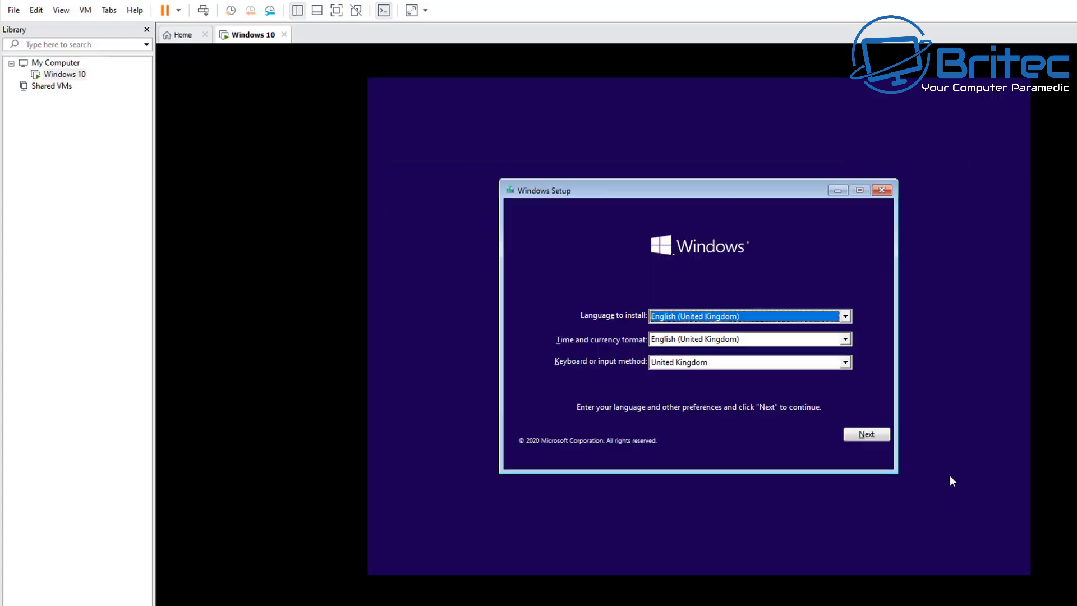